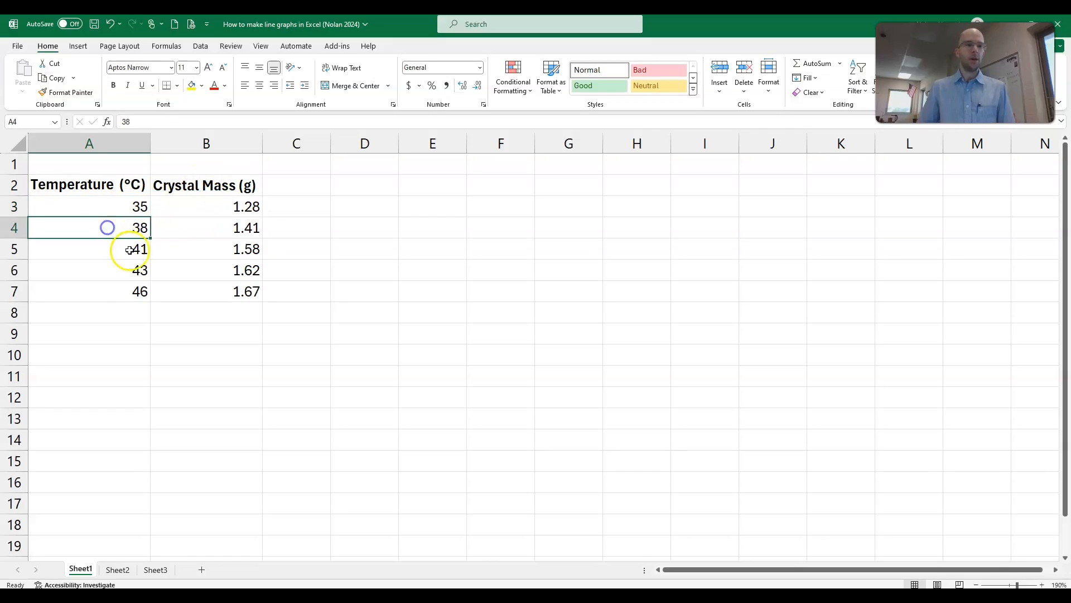
pyautogui.click(122, 273)
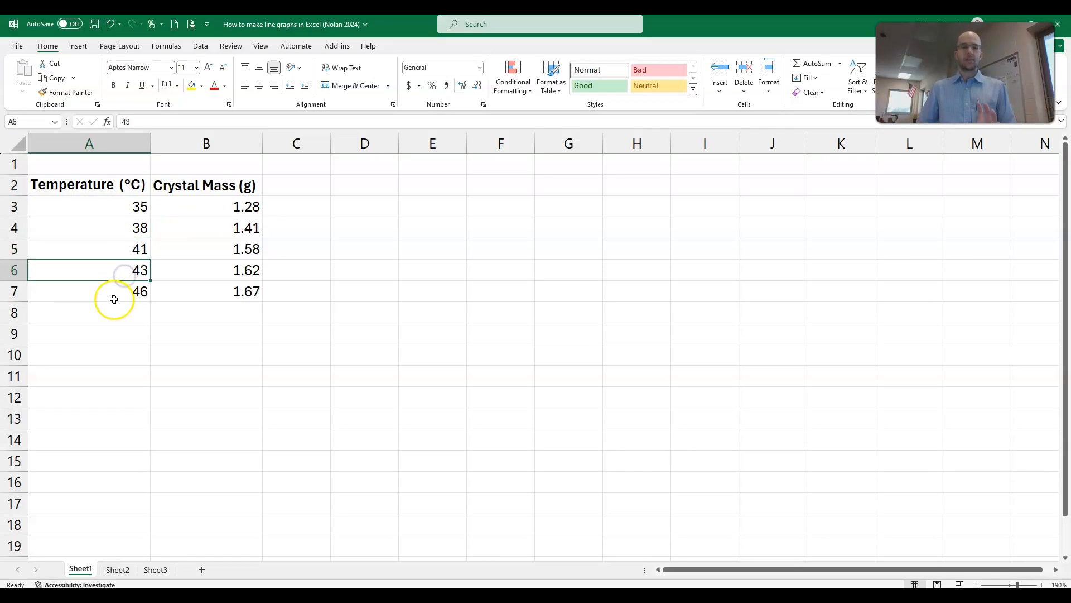
pyautogui.click(113, 300)
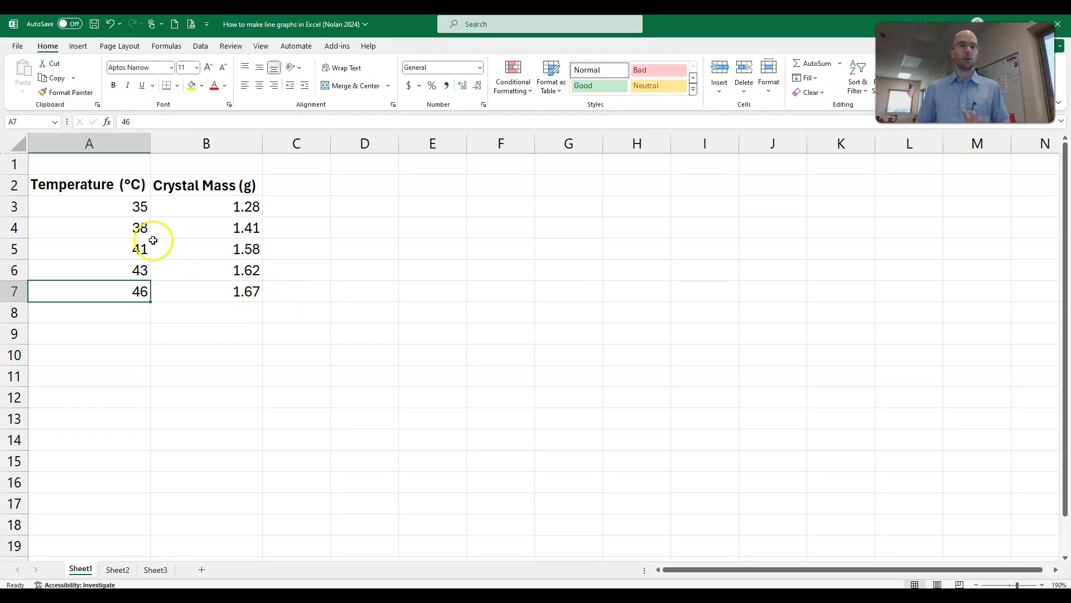
pyautogui.click(121, 214)
pyautogui.click(202, 214)
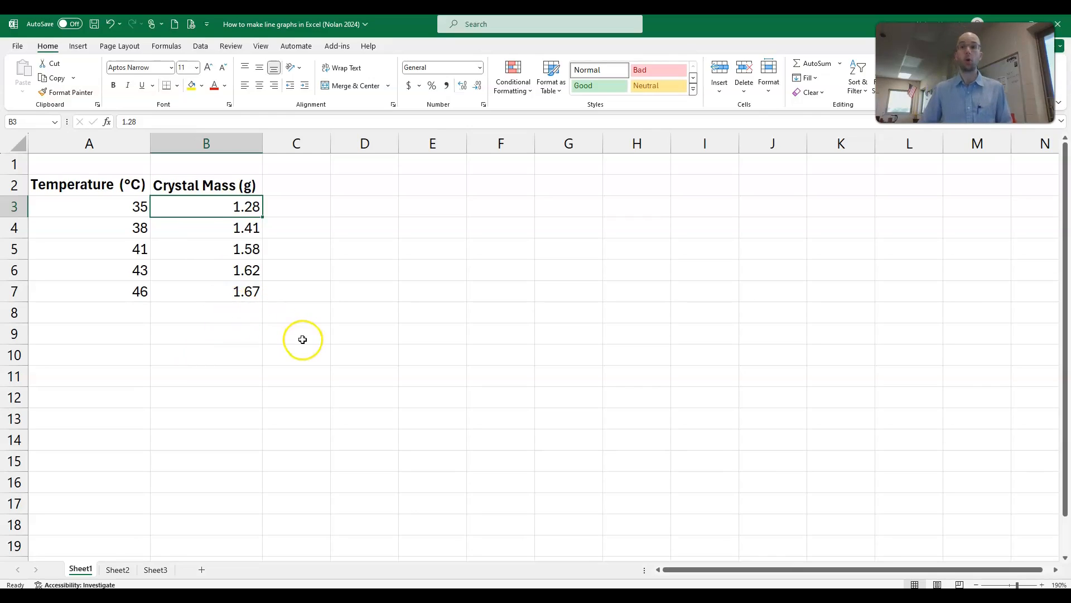
pyautogui.click(186, 263)
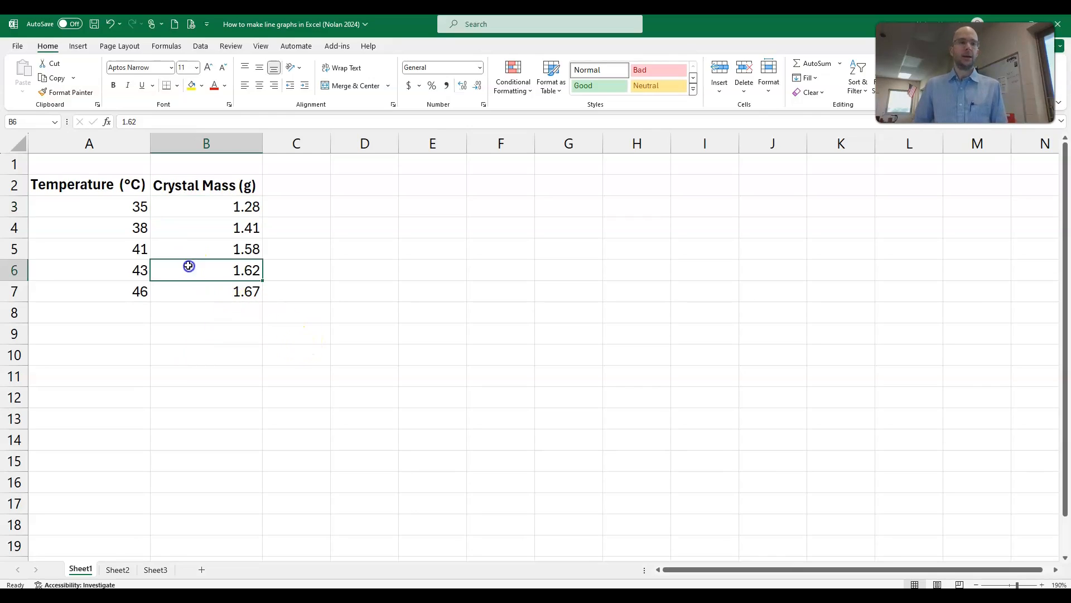
# Step: Append the unit C to the first temperature in A3 and the unit grams to the first crystal mass in B3
pyautogui.click(128, 209)
pyautogui.click(182, 123)
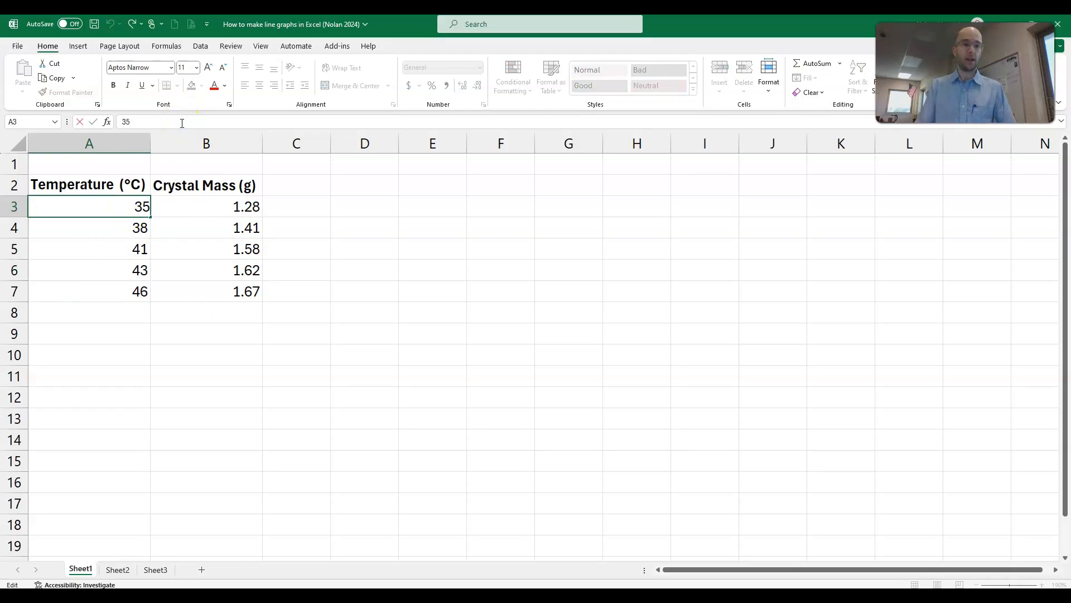
pyautogui.write('C')
pyautogui.click(192, 210)
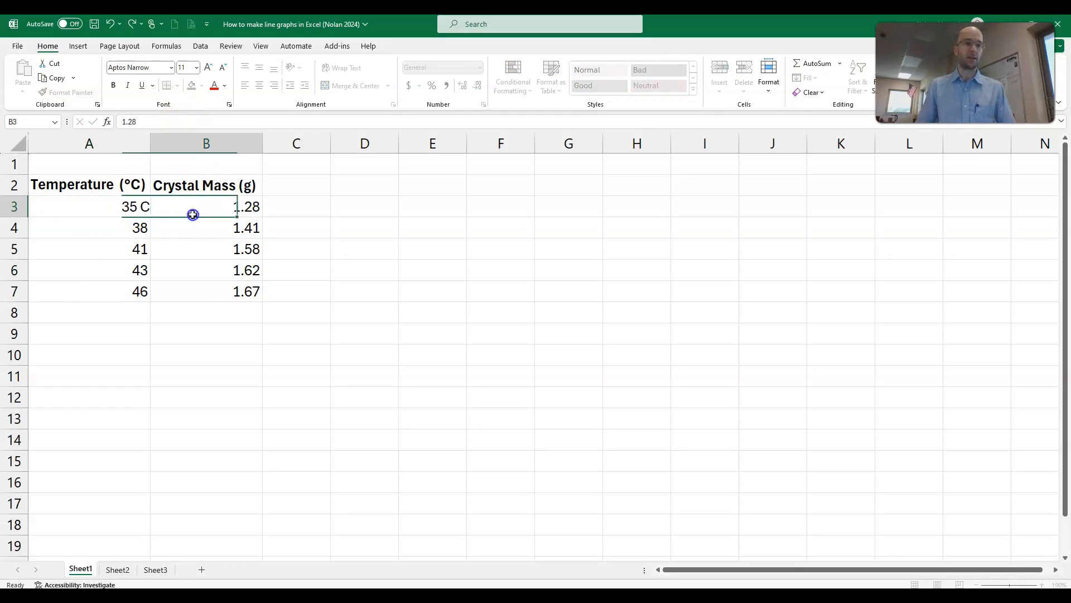
pyautogui.click(163, 121)
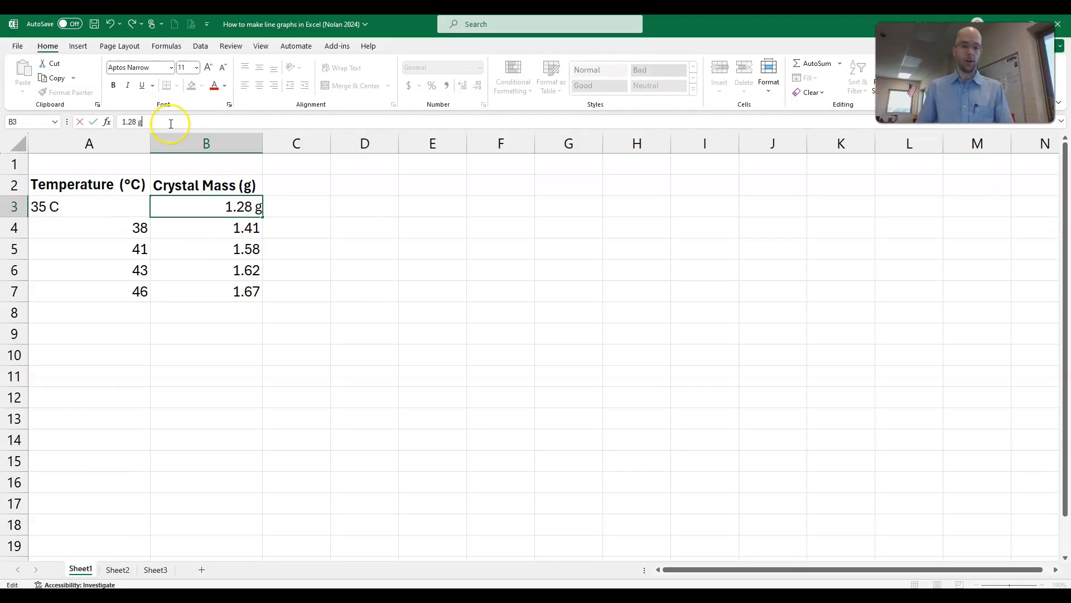
pyautogui.write('grams')
pyautogui.press('Return')
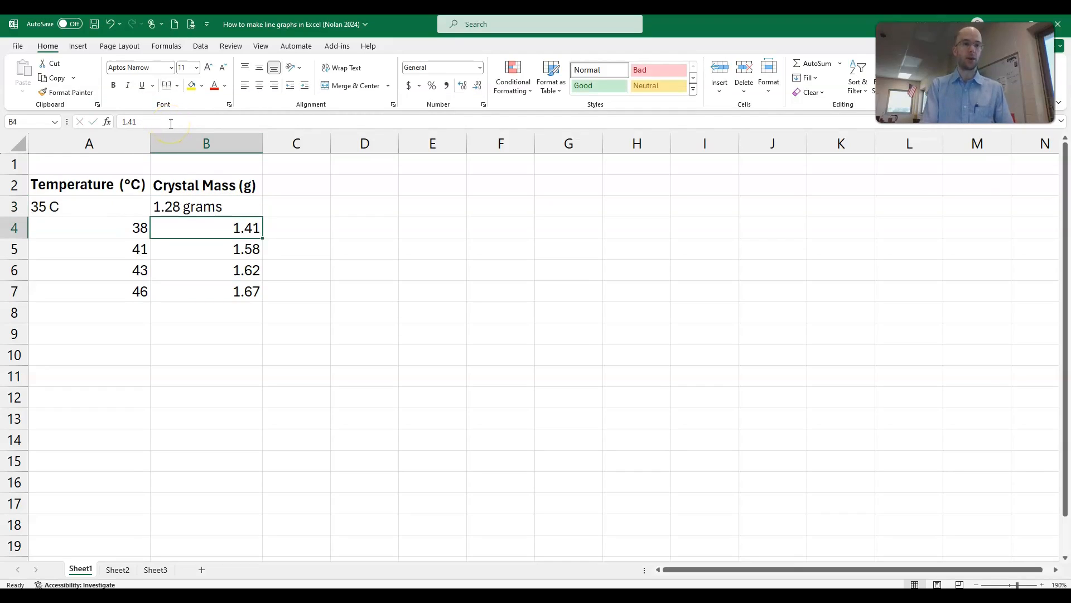
# Step: Remove the unit text from B3 and A3, leaving only the numbers 1.28 and 35
pyautogui.click(207, 210)
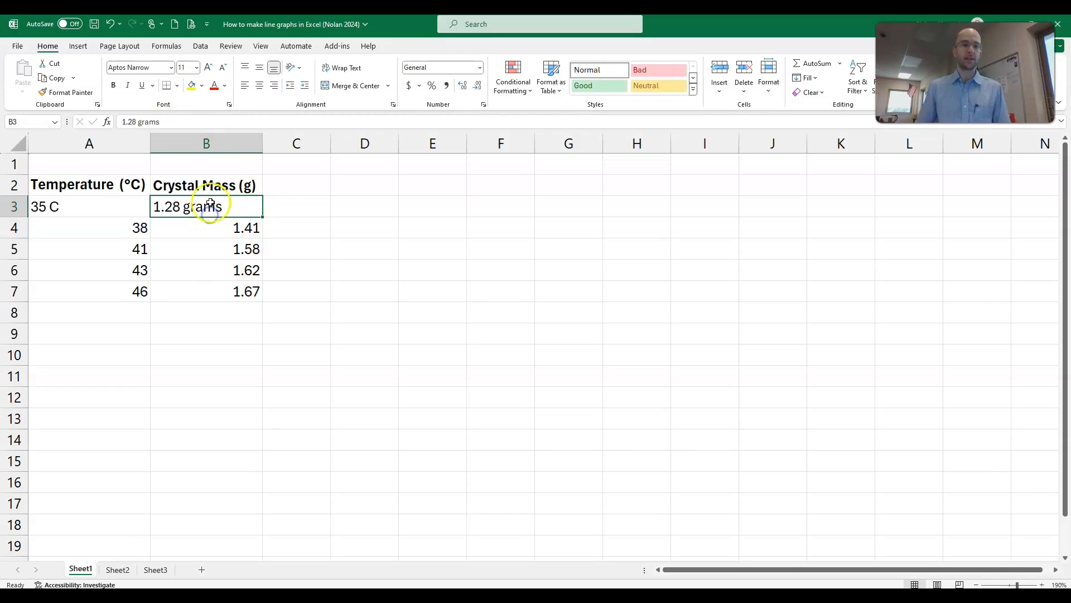
pyautogui.click(179, 124)
pyautogui.press('BackSpace')
pyautogui.press('BackSpace')
pyautogui.press('BackSpace')
pyautogui.press('BackSpace')
pyautogui.press('BackSpace')
pyautogui.press('BackSpace')
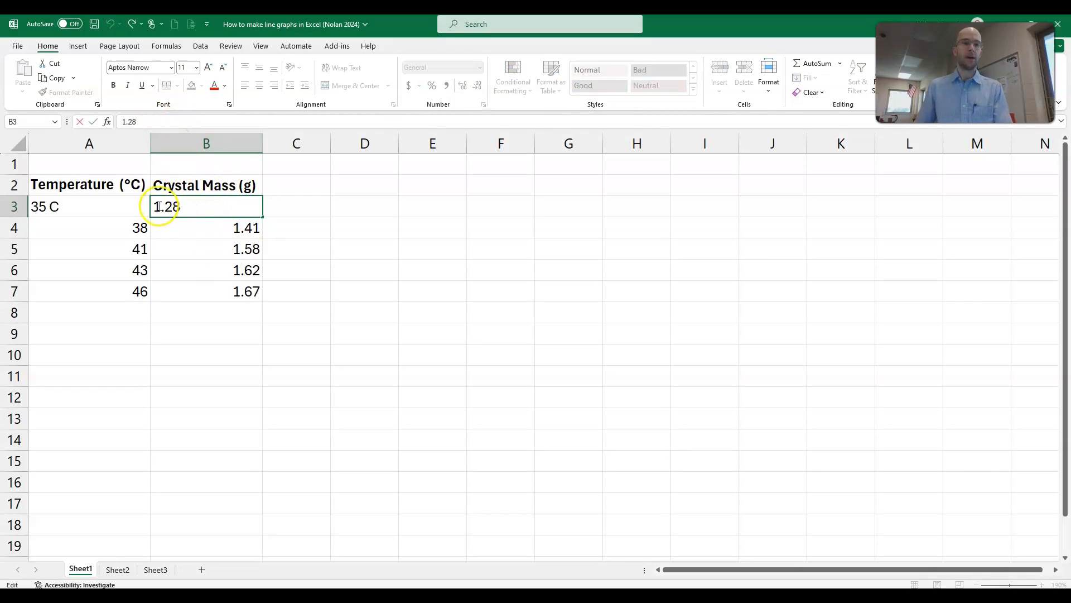
pyautogui.click(123, 207)
pyautogui.click(162, 115)
pyautogui.press('BackSpace')
pyautogui.press('BackSpace')
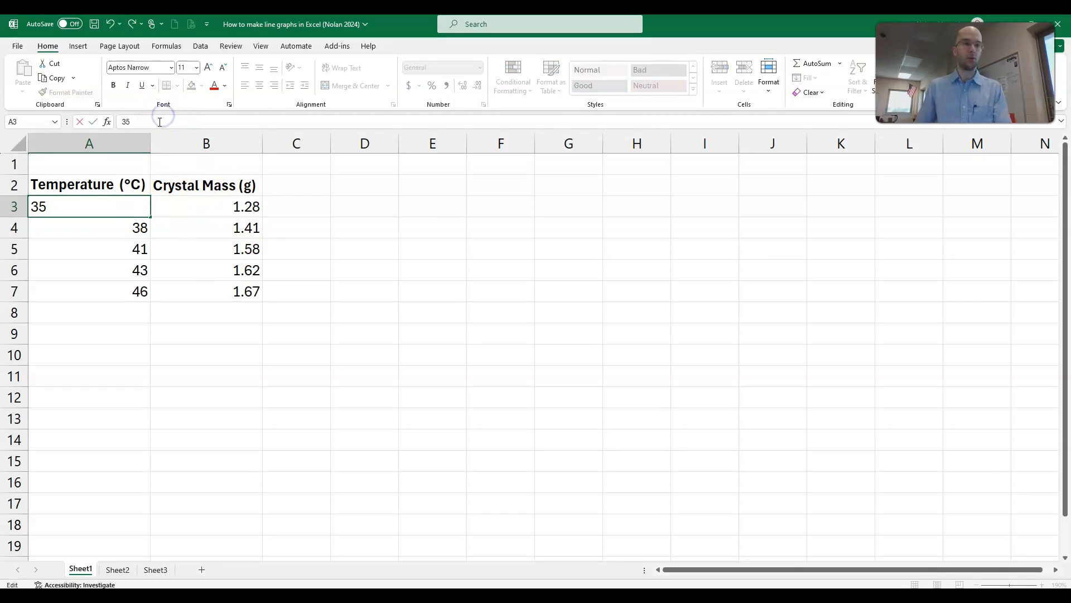
pyautogui.press('Return')
pyautogui.click(126, 184)
pyautogui.click(196, 189)
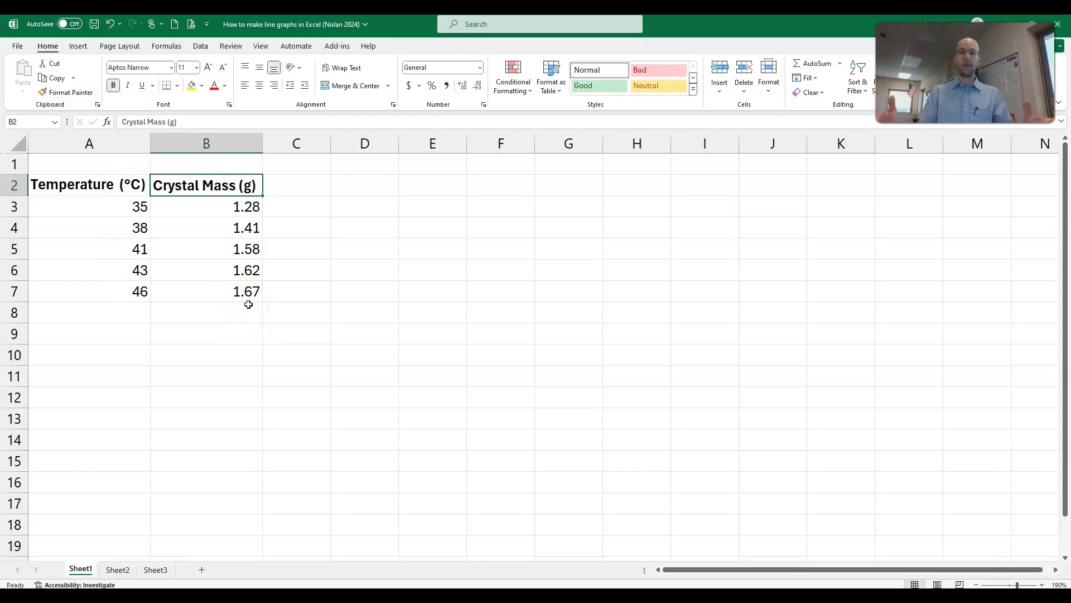
pyautogui.click(211, 283)
pyautogui.click(139, 216)
pyautogui.moveTo(82, 184); pyautogui.dragTo(247, 291)
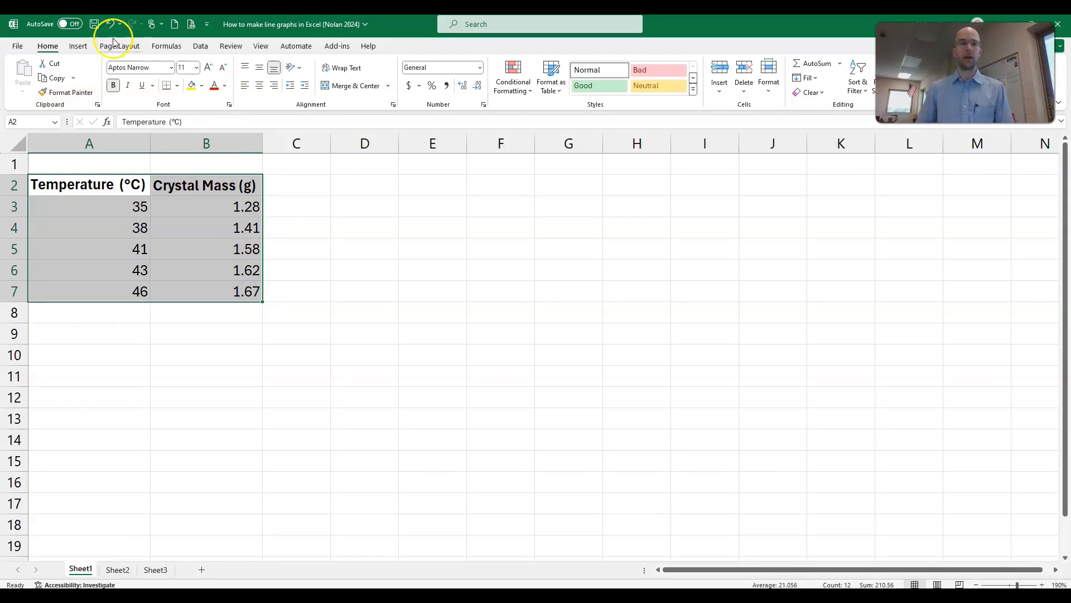
pyautogui.click(294, 255)
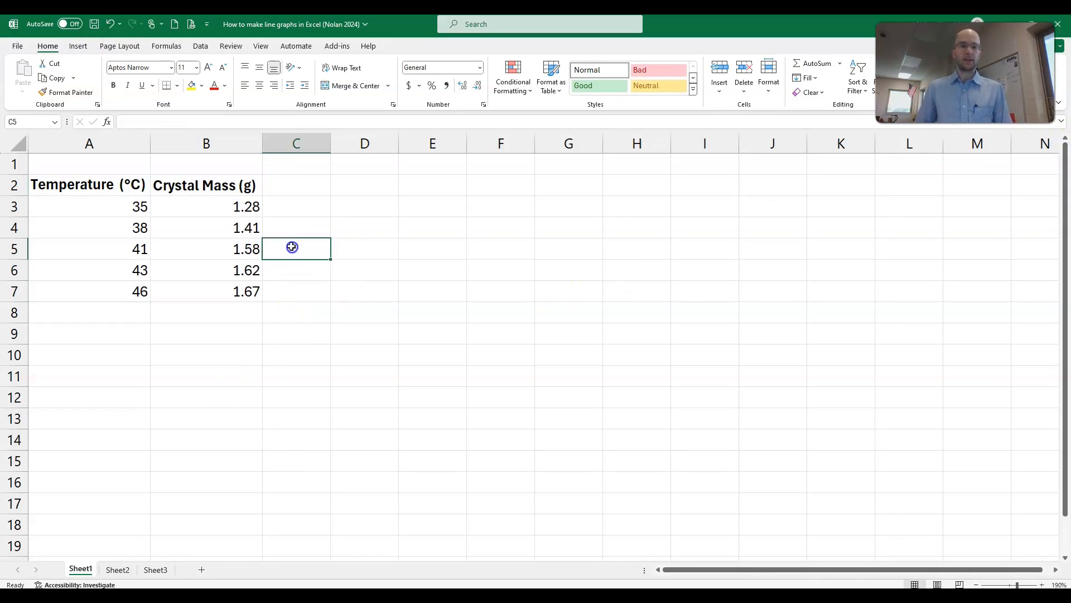
# Step: Examine the Year and Biodiversity (SW Index) table on Sheet2, checking each year's entry and especially the 2014 row
pyautogui.click(118, 570)
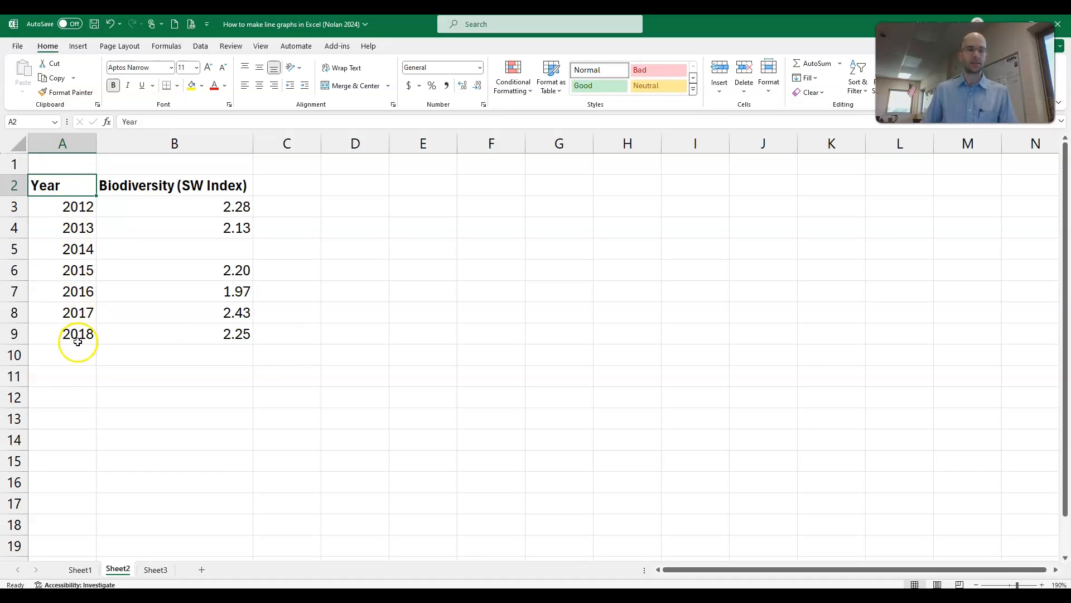
pyautogui.click(225, 189)
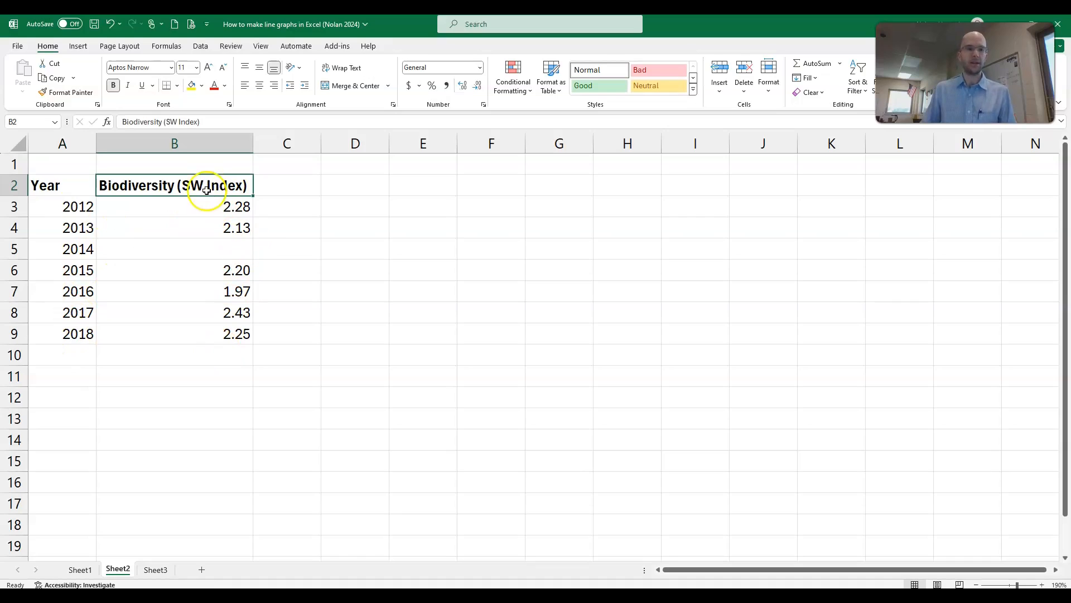
pyautogui.moveTo(235, 206); pyautogui.dragTo(215, 299)
pyautogui.click(143, 297)
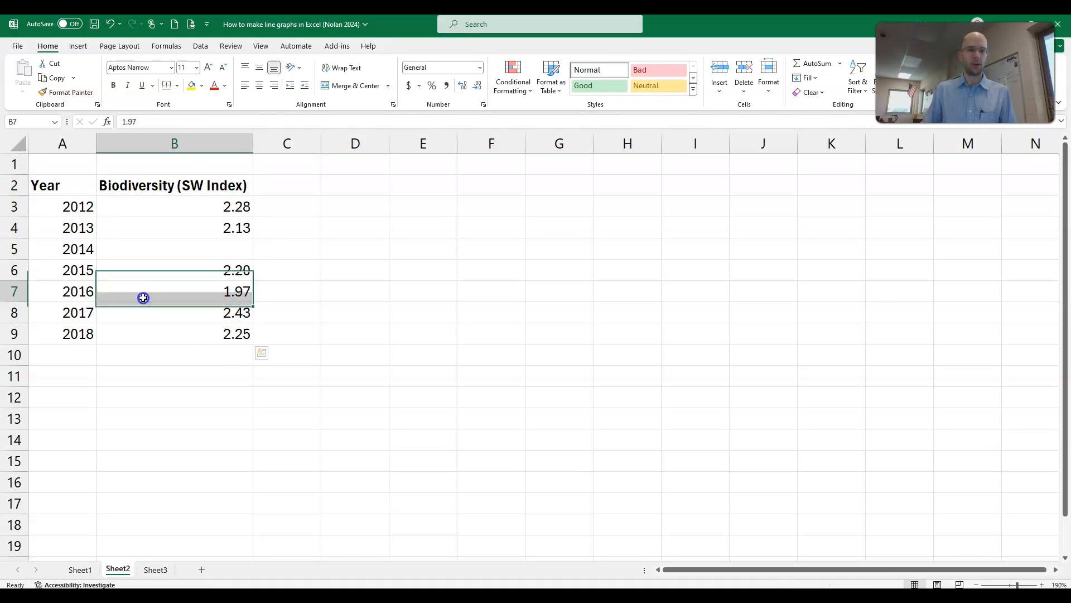
pyautogui.click(88, 214)
pyautogui.click(88, 227)
pyautogui.click(125, 227)
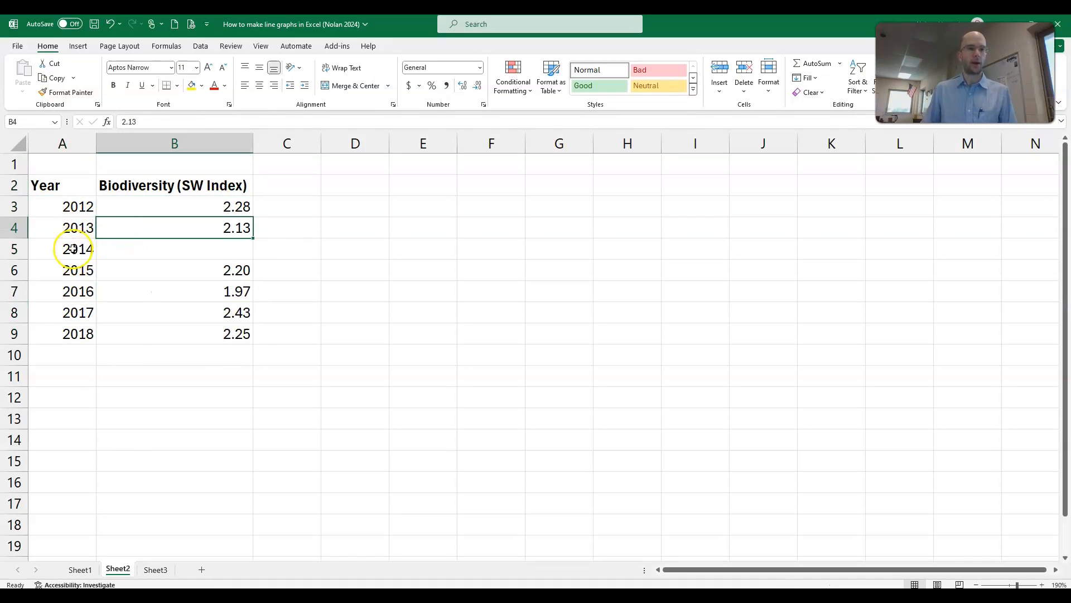
pyautogui.click(79, 249)
pyautogui.click(78, 270)
pyautogui.click(125, 272)
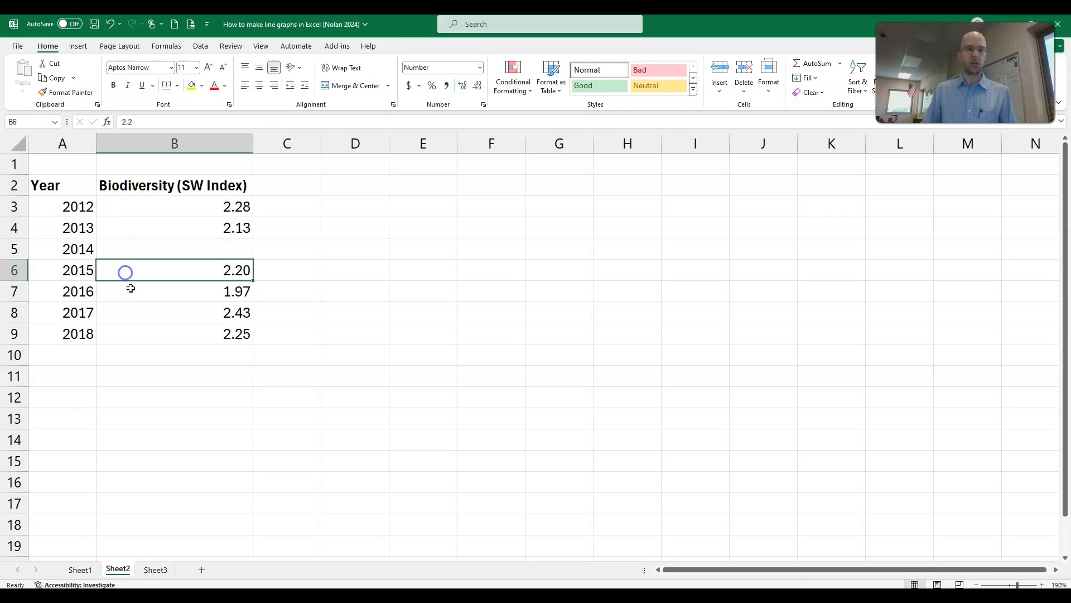
pyautogui.click(131, 287)
pyautogui.click(79, 249)
pyautogui.click(168, 250)
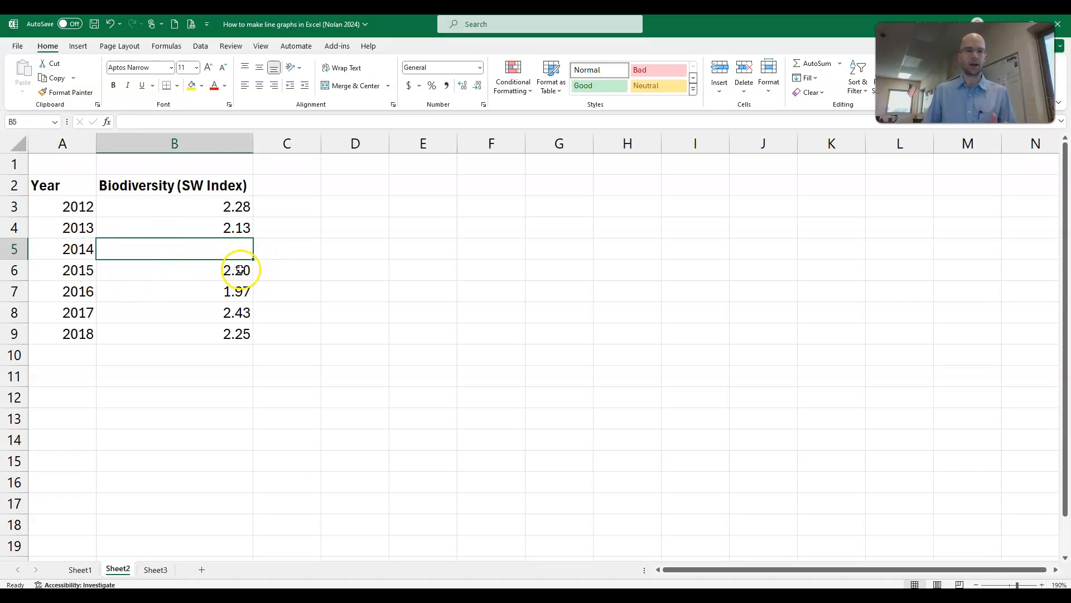
pyautogui.click(178, 291)
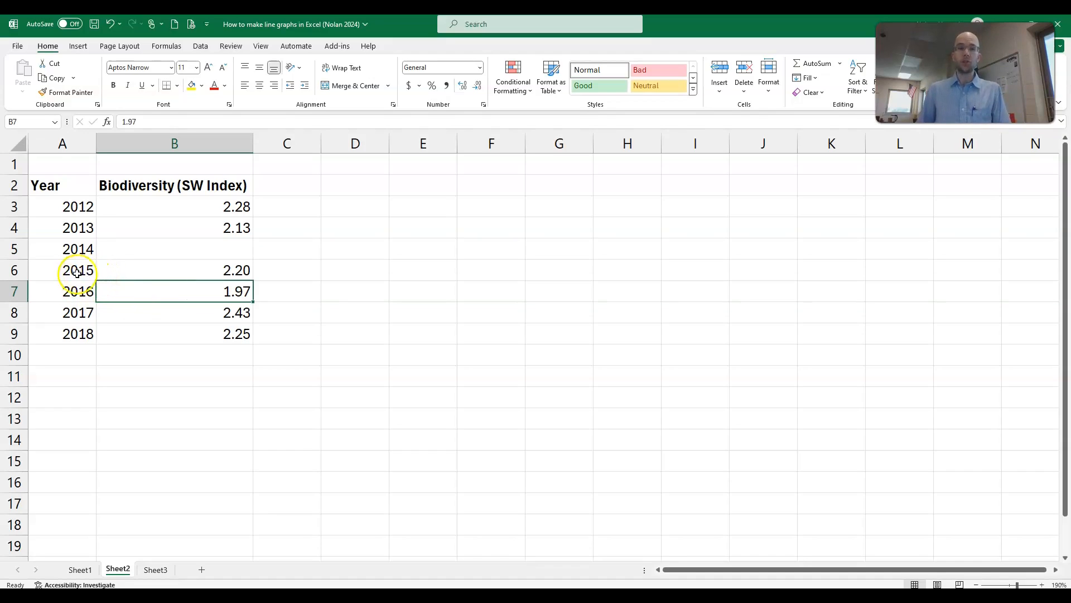
pyautogui.press('Up')
pyautogui.press('Up')
pyautogui.press('Up')
pyautogui.press('Up')
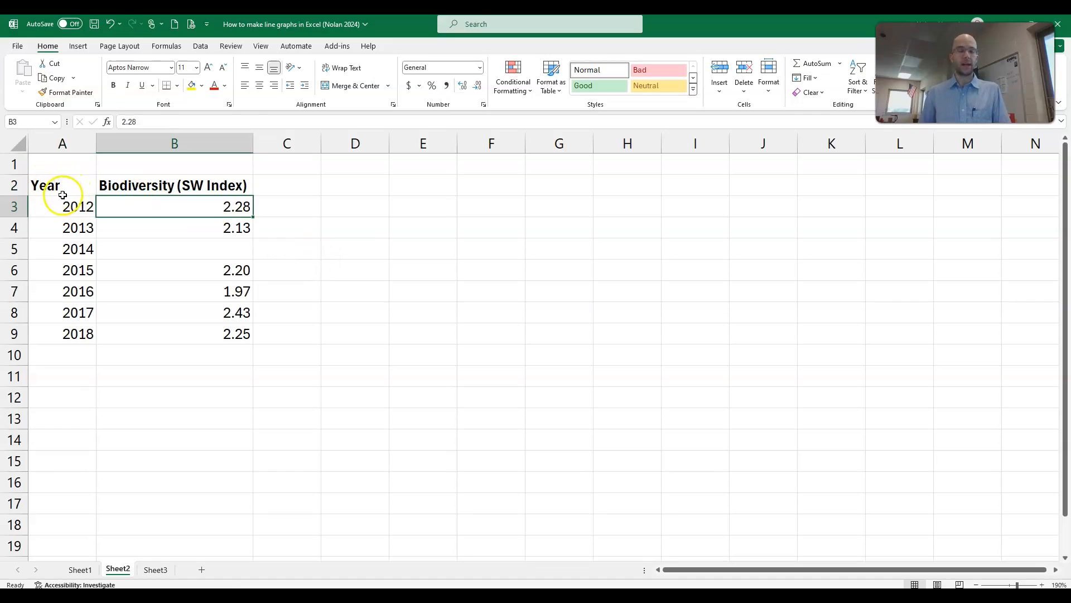
# Step: Insert a basic 2-D line chart from the whole Year and Biodiversity (SW Index) table, A2:B9
pyautogui.moveTo(62, 189); pyautogui.dragTo(201, 338)
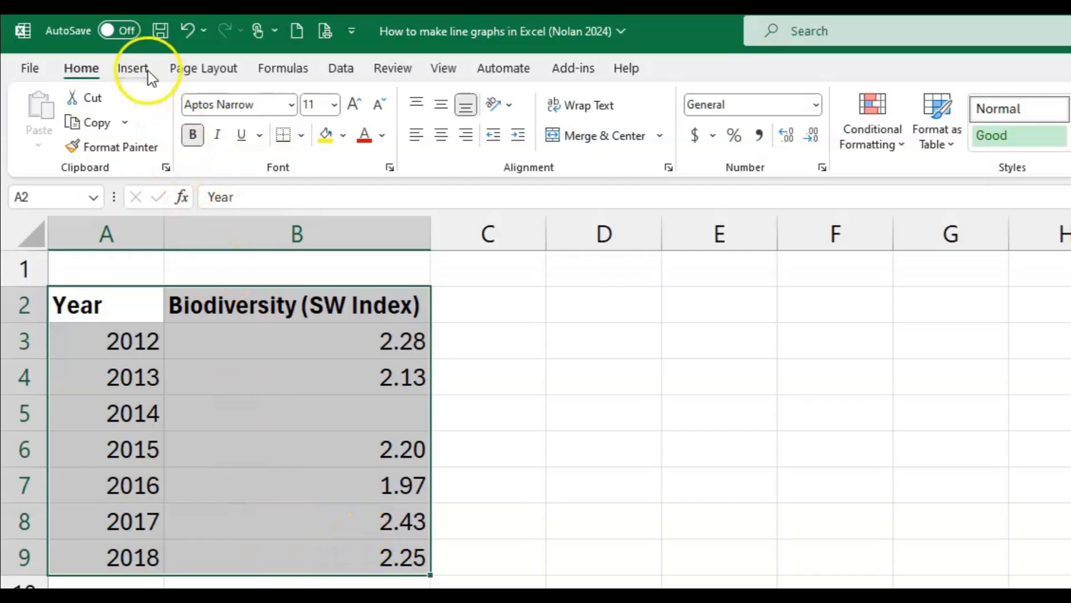
pyautogui.click(79, 46)
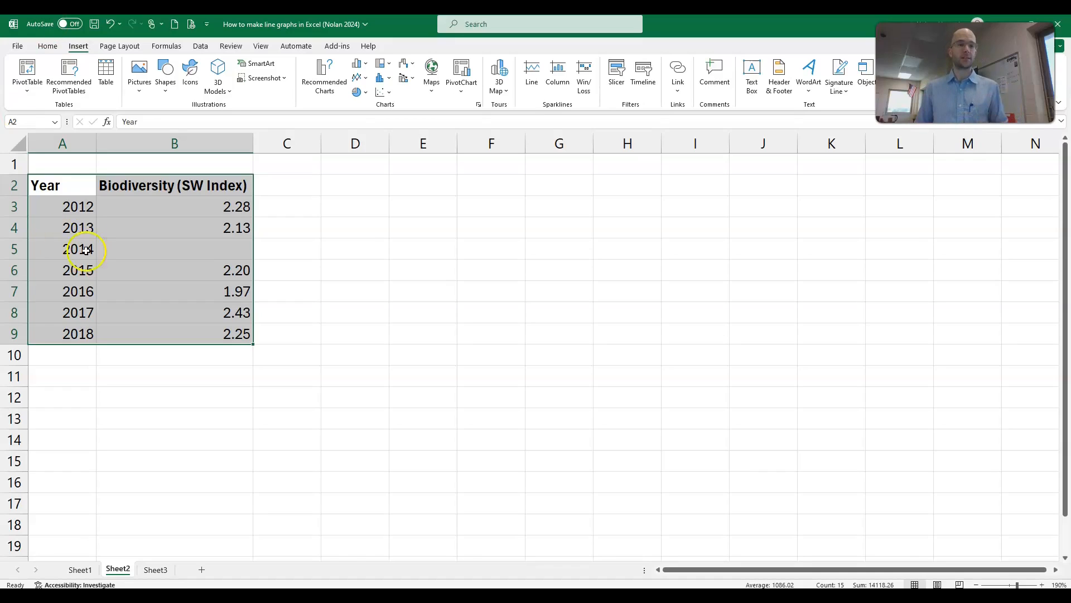
pyautogui.moveTo(60, 193); pyautogui.dragTo(218, 330)
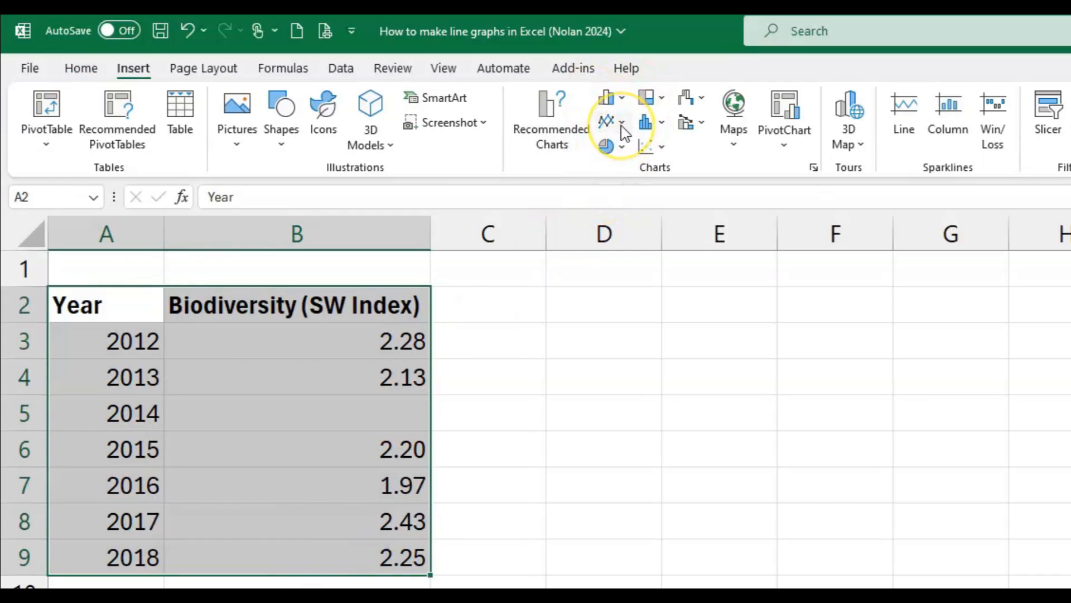
pyautogui.click(613, 121)
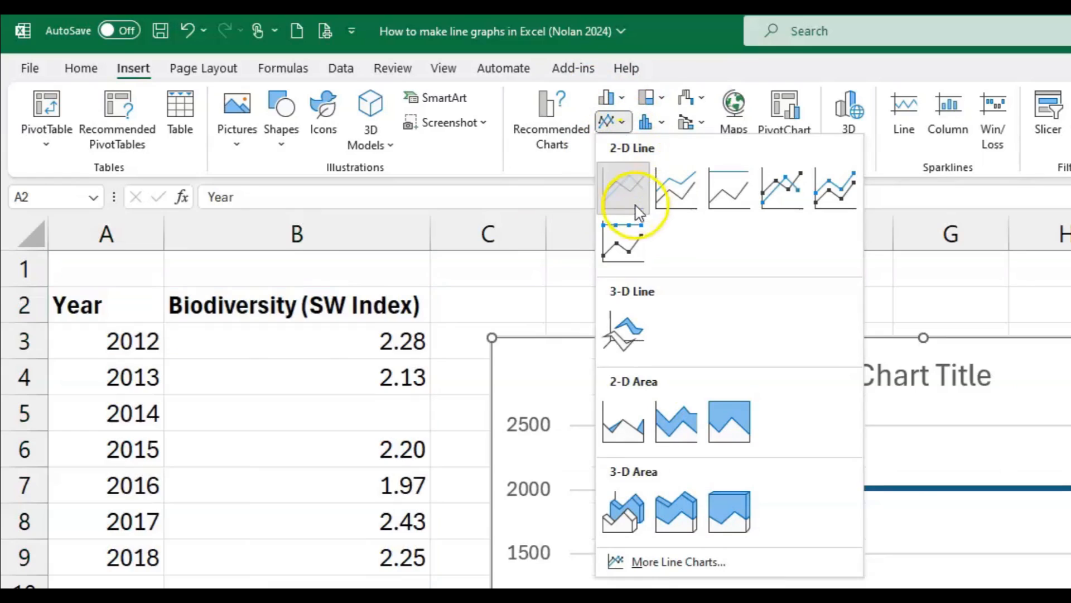
pyautogui.click(637, 211)
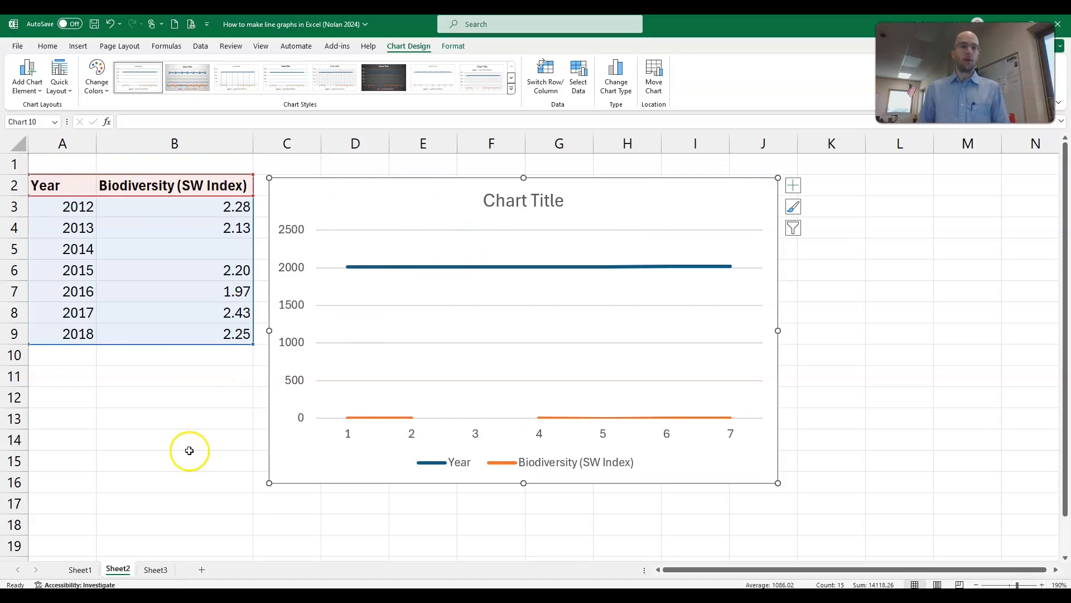
# Step: Delete the line chart that plots both Year and Biodiversity (SW Index)
pyautogui.click(362, 169)
pyautogui.click(358, 197)
pyautogui.press('Delete')
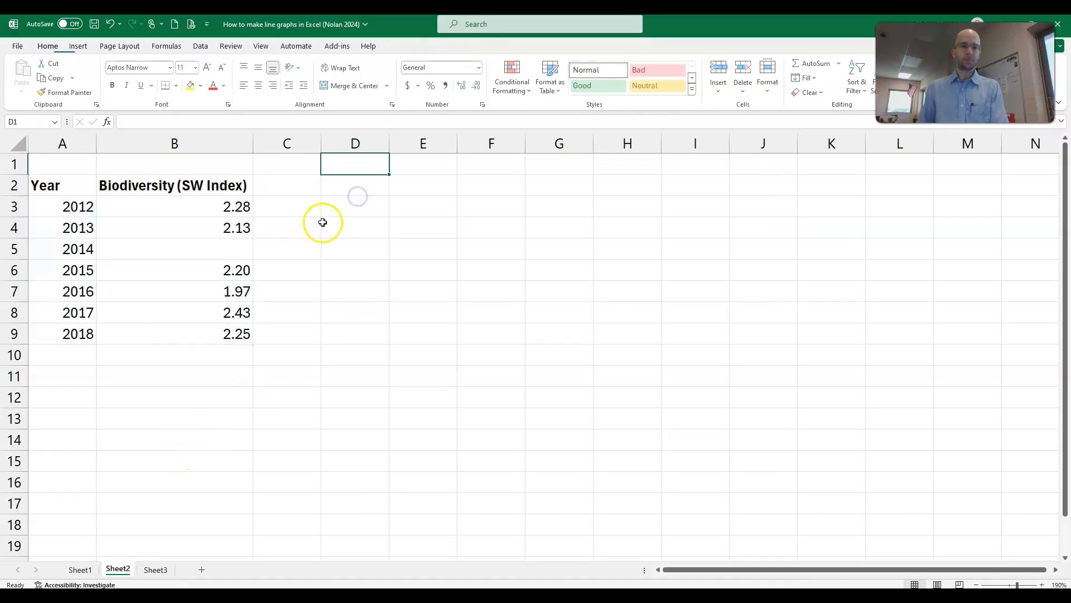
pyautogui.click(323, 223)
# Step: Insert a basic 2-D line chart from only the Biodiversity (SW Index) column, B2:B9, and delete it again
pyautogui.moveTo(162, 188); pyautogui.dragTo(172, 337)
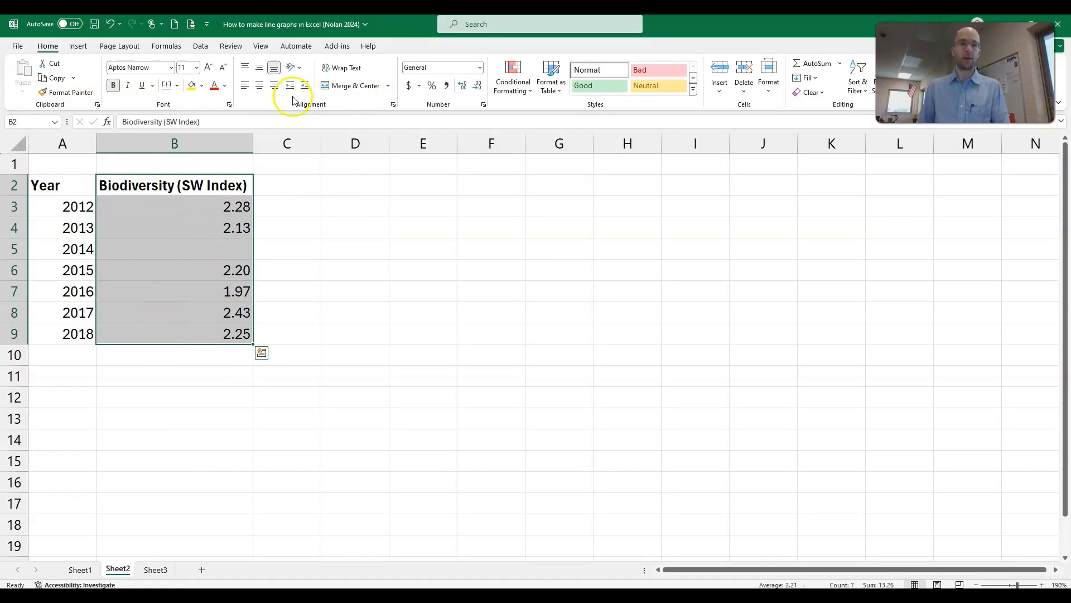
pyautogui.click(78, 46)
pyautogui.click(358, 77)
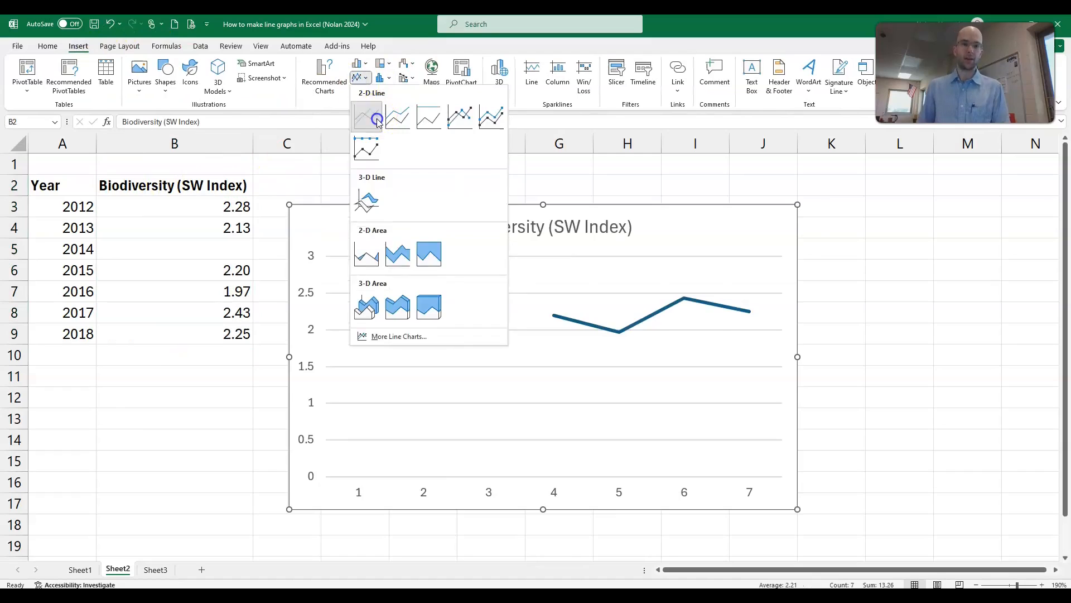
pyautogui.click(377, 120)
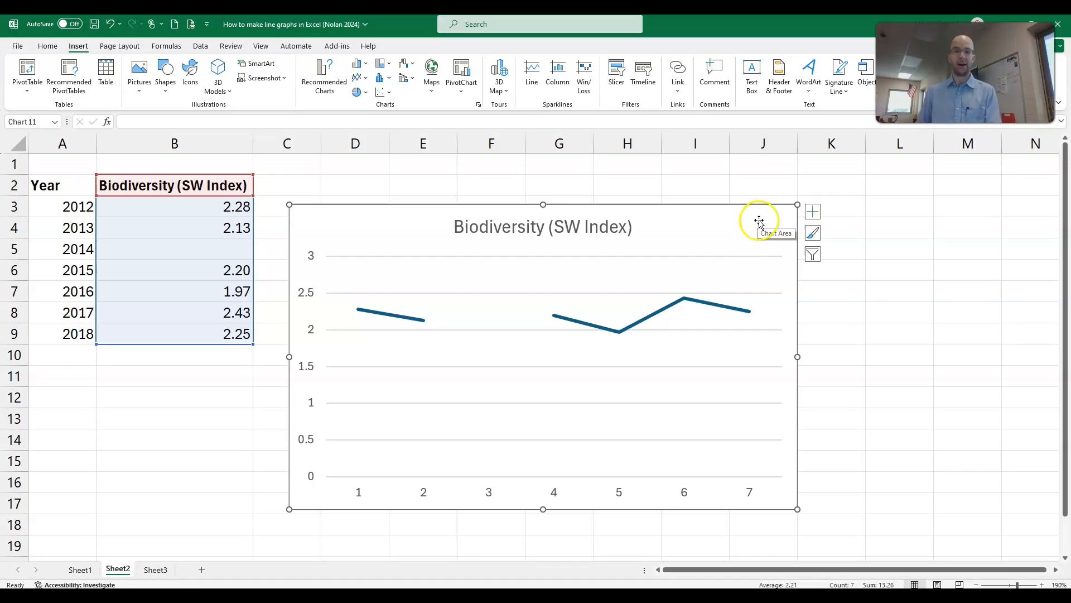
pyautogui.press('Delete')
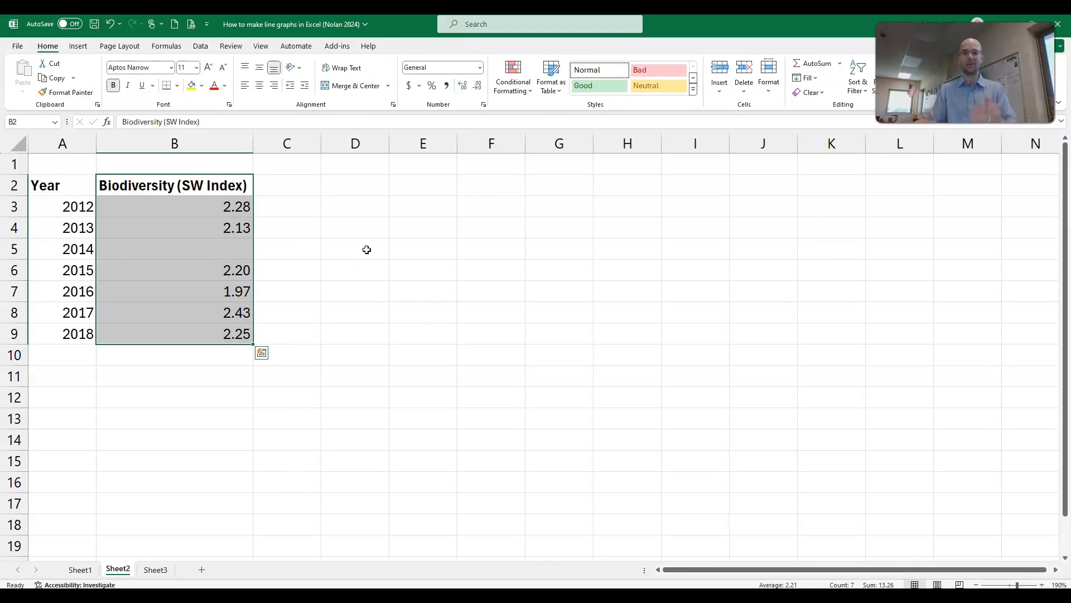
pyautogui.click(302, 224)
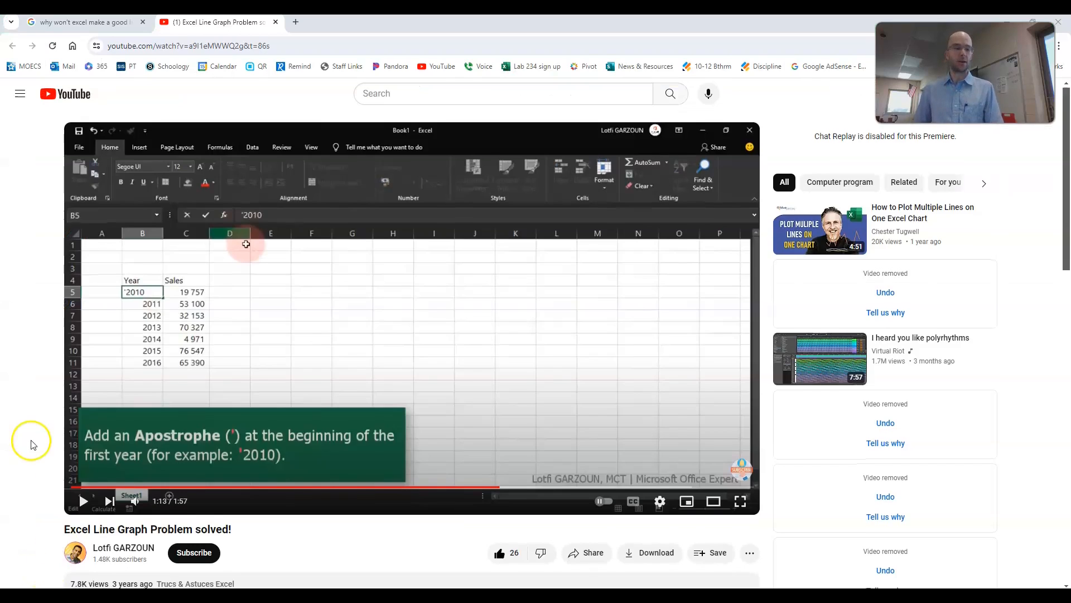
# Step: Look over the YouTube page "Excel Line Graph Problem solved!" in the browser, including its on-screen tip about the first year
pyautogui.scroll(-3, 28, 442)
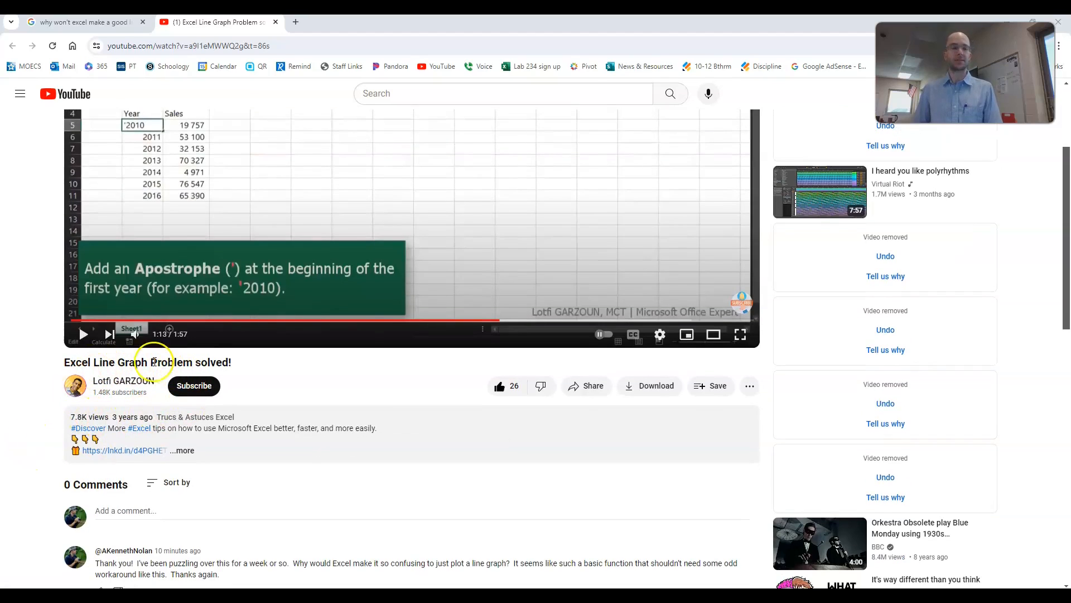
pyautogui.scroll(2, 136, 414)
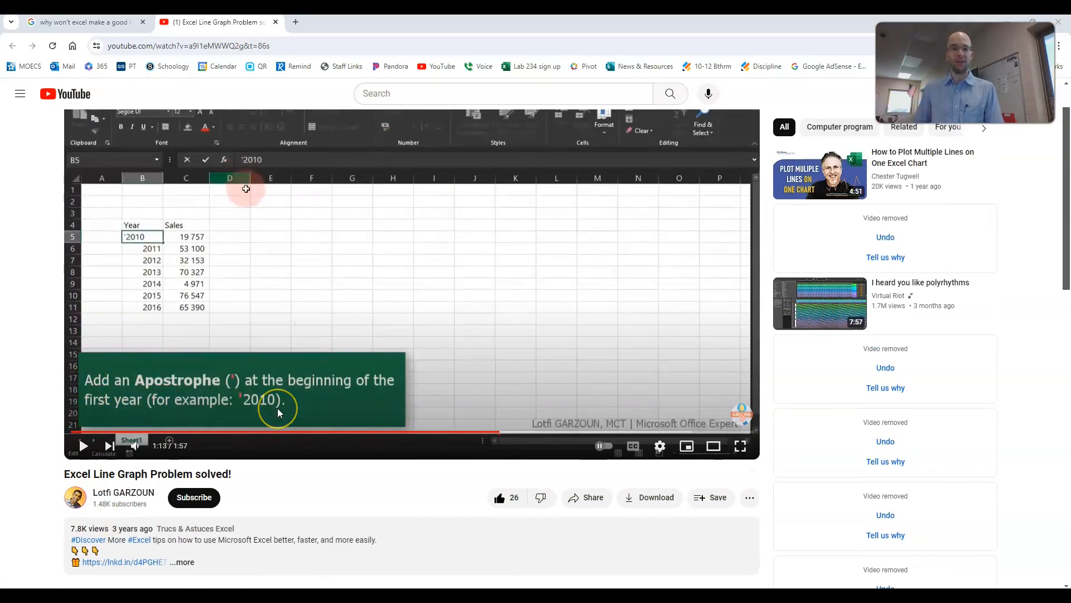
# Step: Return from the YouTube page to the Excel workbook containing the yearly biodiversity table
pyautogui.scroll(1, 273, 495)
pyautogui.rightClick(379, 316)
pyautogui.click(8, 414)
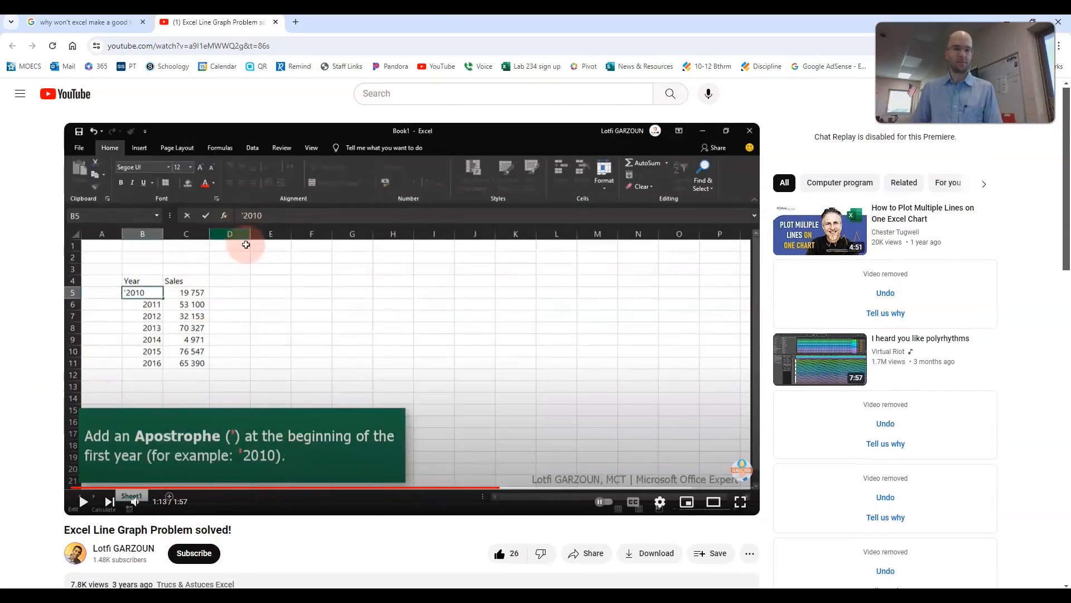
pyautogui.click(420, 596)
# Step: Convert the years 2012 to 2018 in A3:A9 to text by putting an apostrophe in front of each
pyautogui.click(73, 205)
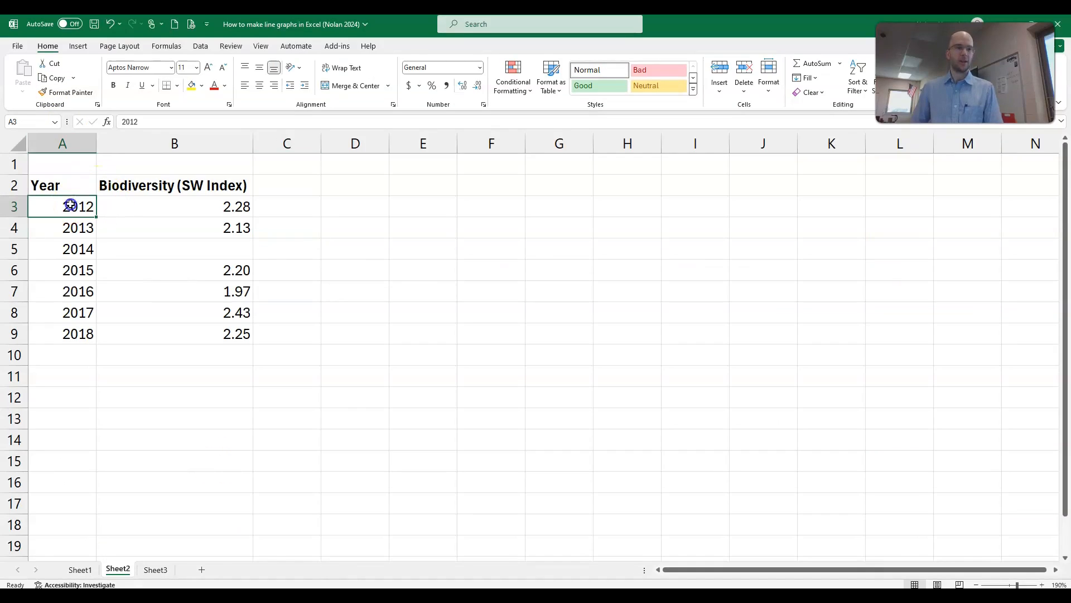
pyautogui.click(121, 122)
pyautogui.write("'")
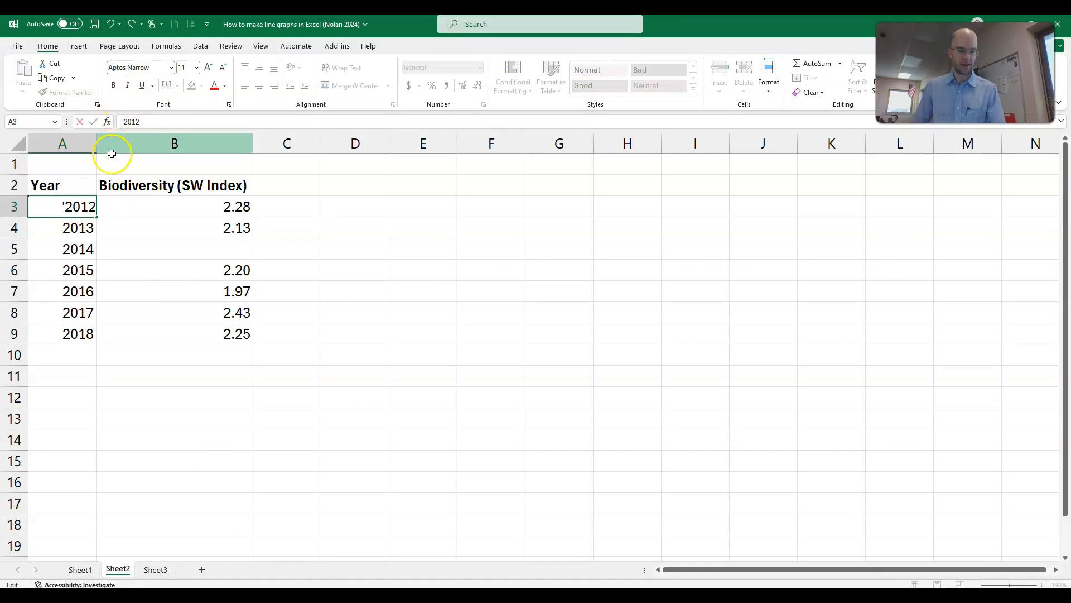
pyautogui.press('Return')
pyautogui.click(119, 121)
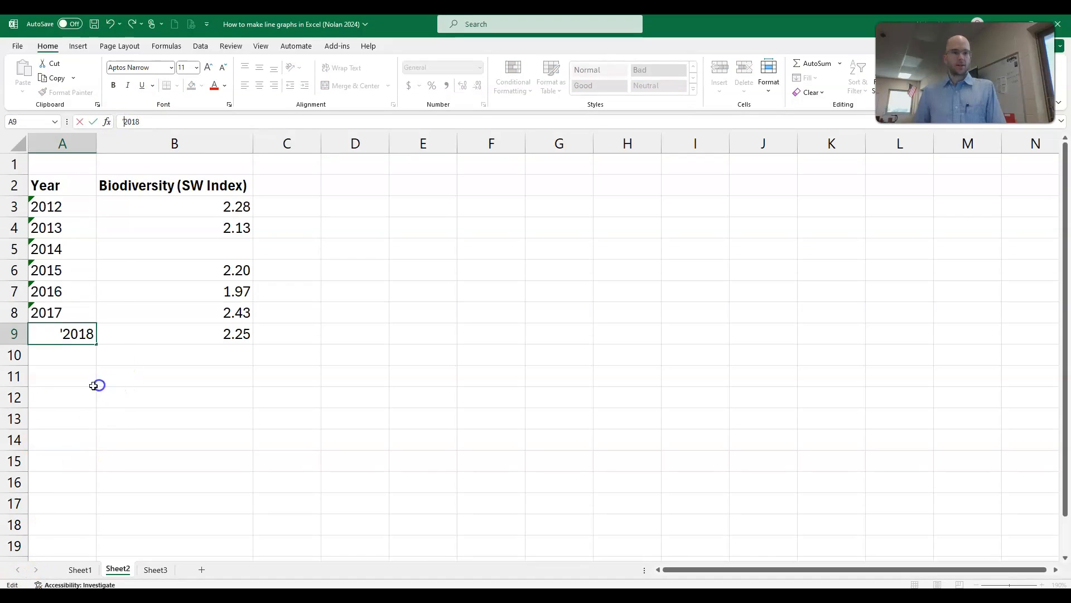
pyautogui.click(95, 385)
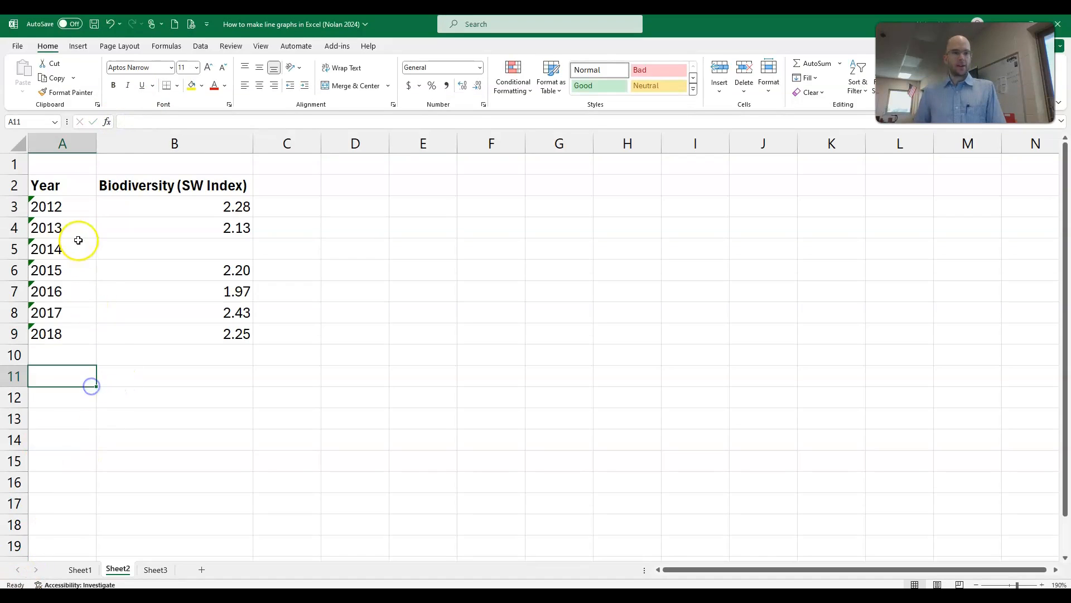
# Step: Insert a basic 2-D line chart from A2:B9 using the text-formatted years, and delete it again
pyautogui.moveTo(67, 189); pyautogui.dragTo(220, 338)
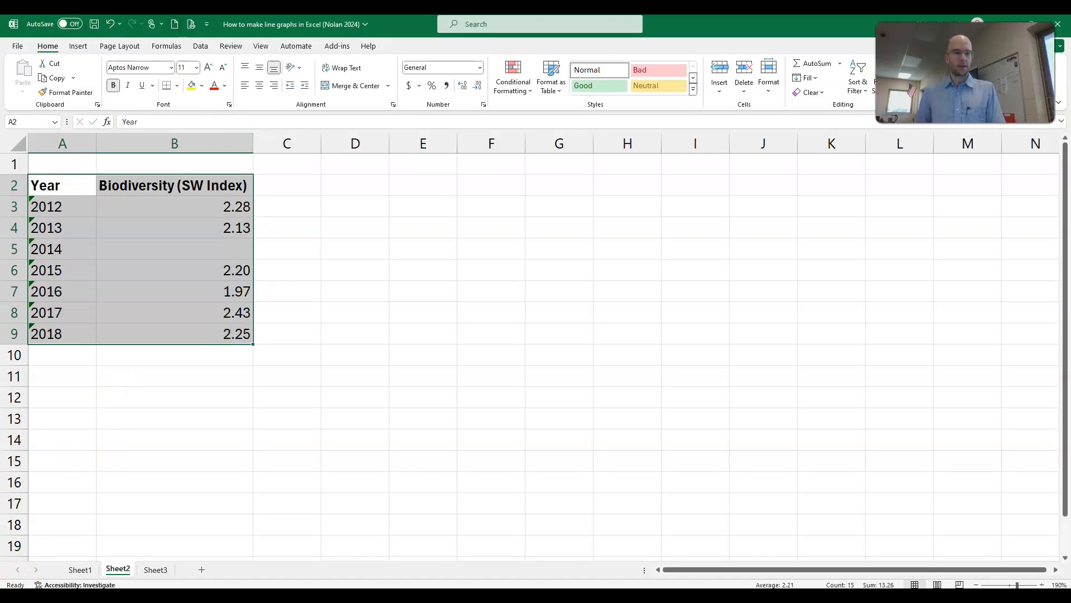
pyautogui.click(78, 46)
pyautogui.click(360, 77)
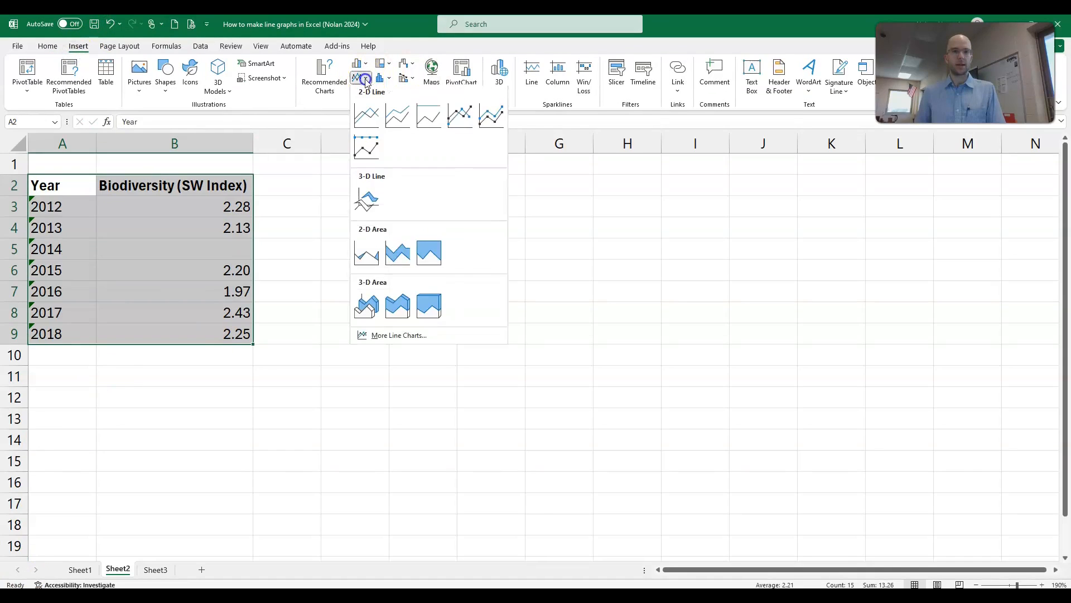
pyautogui.click(365, 113)
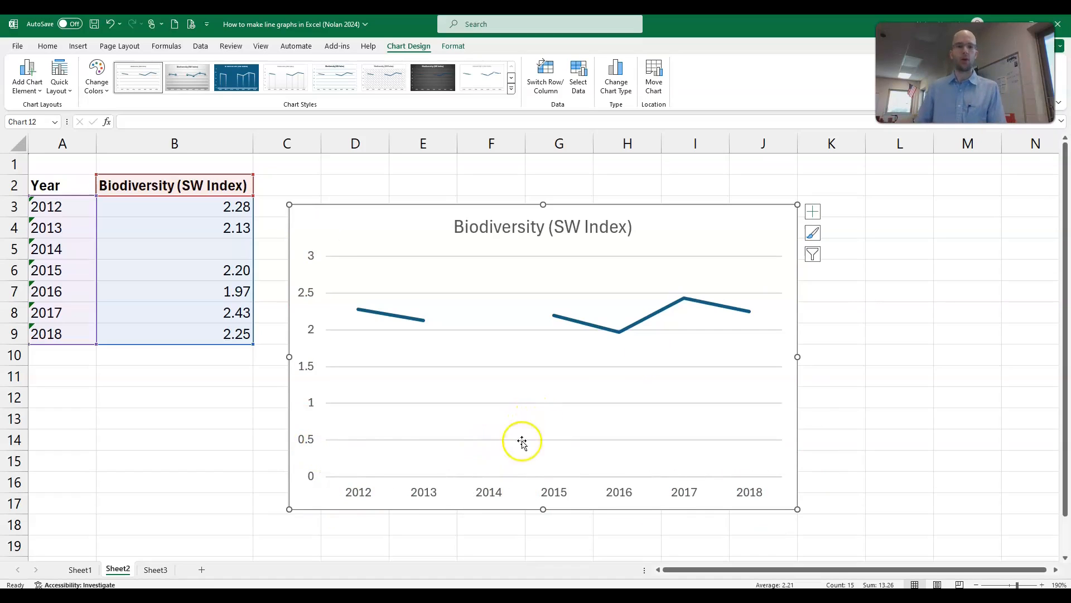
pyautogui.press('Delete')
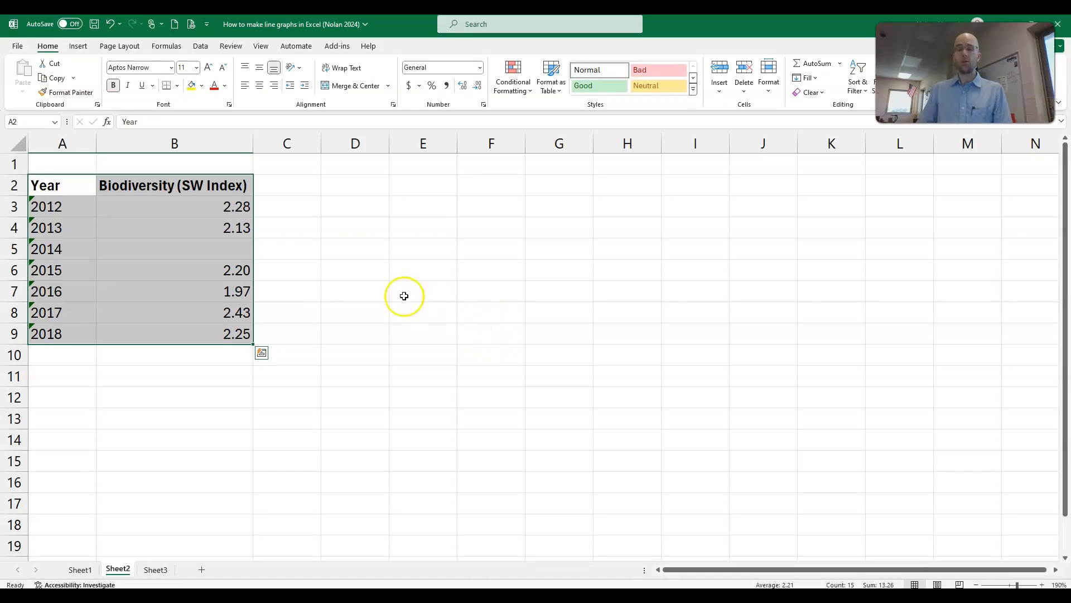
pyautogui.click(413, 301)
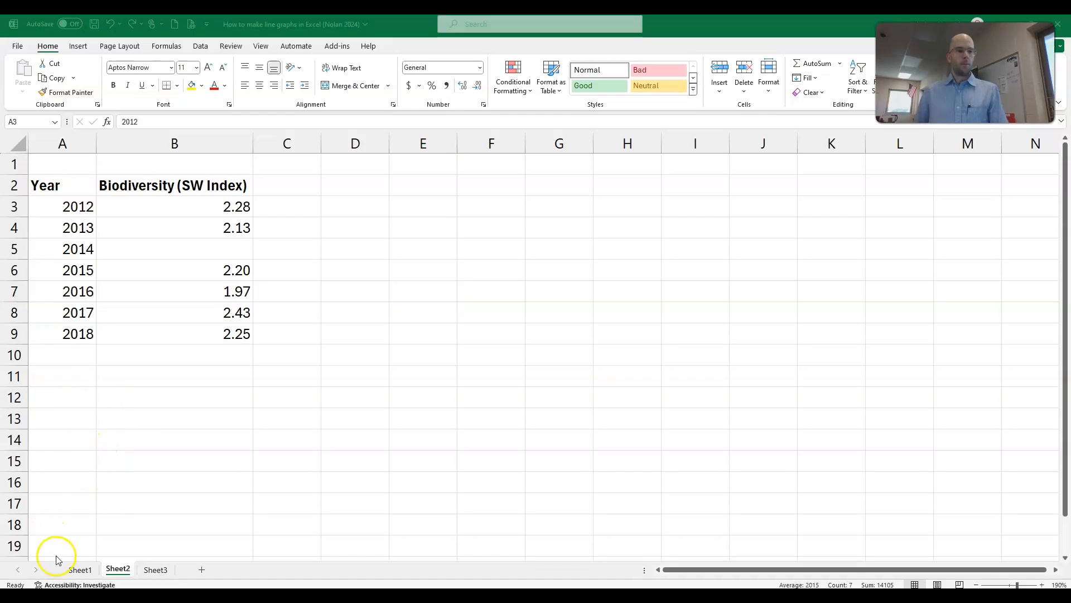
# Step: Restore the years in A3:A9 to plain numbers, 2012 to 2018
pyautogui.click(68, 295)
pyautogui.click(71, 205)
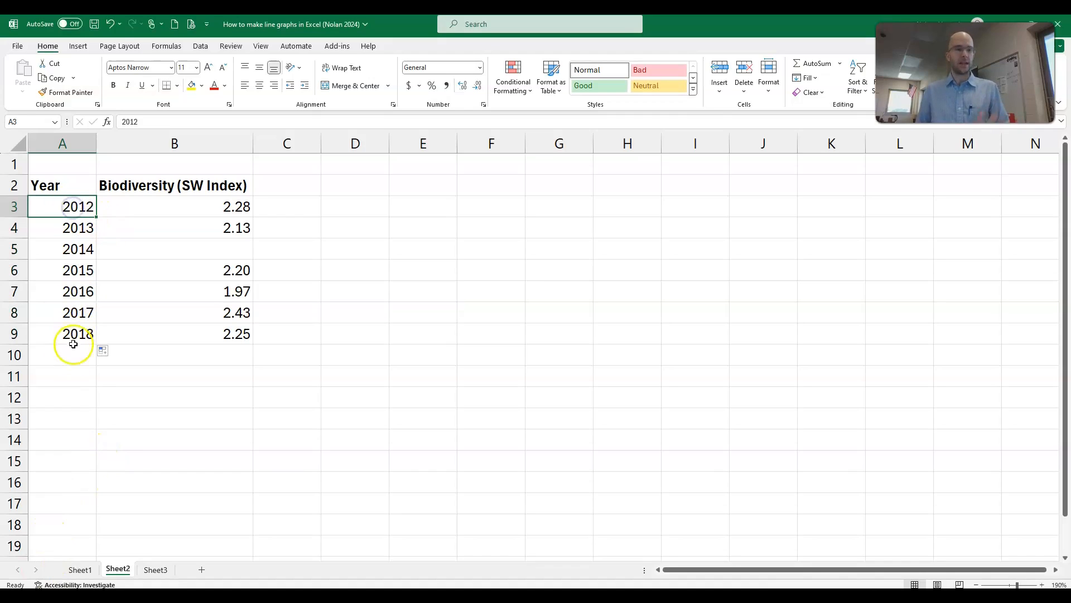
pyautogui.click(86, 312)
# Step: Insert a Scatter with Straight Lines and Markers chart from A2:B9 and move it slightly upward
pyautogui.moveTo(81, 191); pyautogui.dragTo(185, 336)
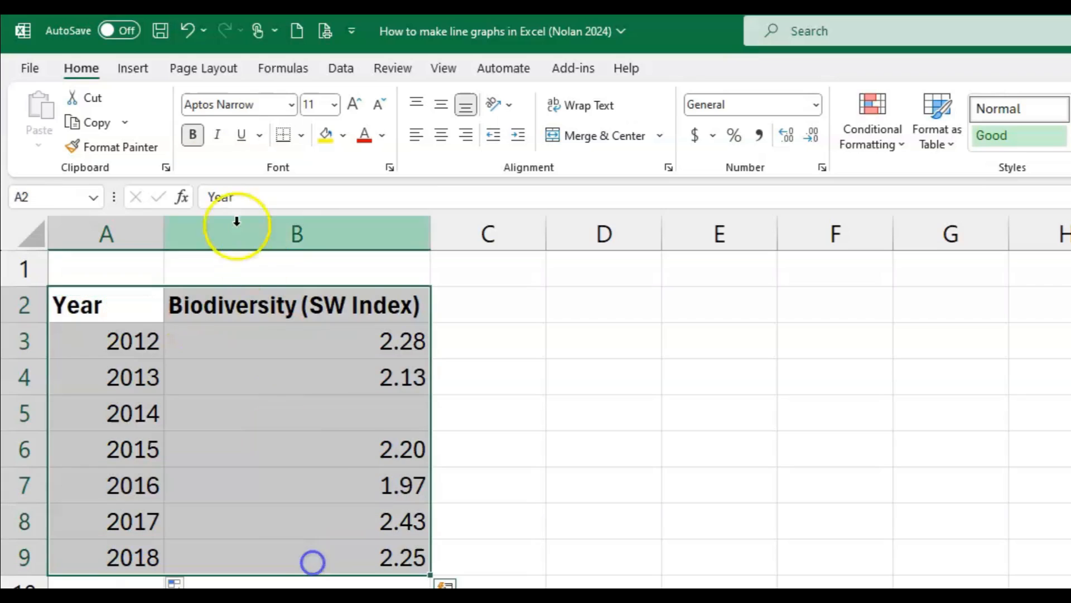
pyautogui.click(134, 68)
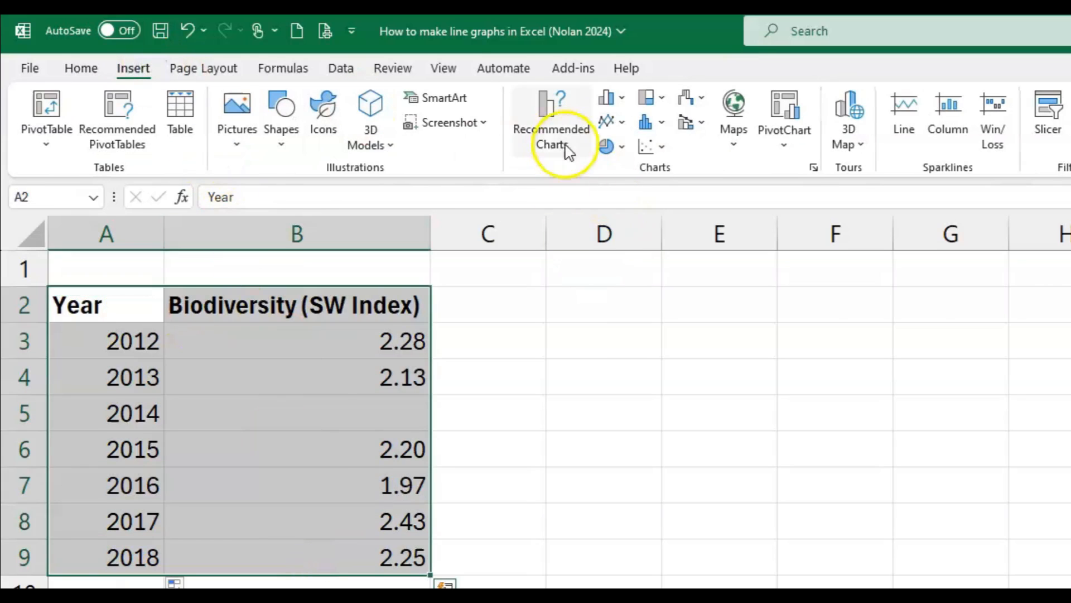
pyautogui.click(662, 148)
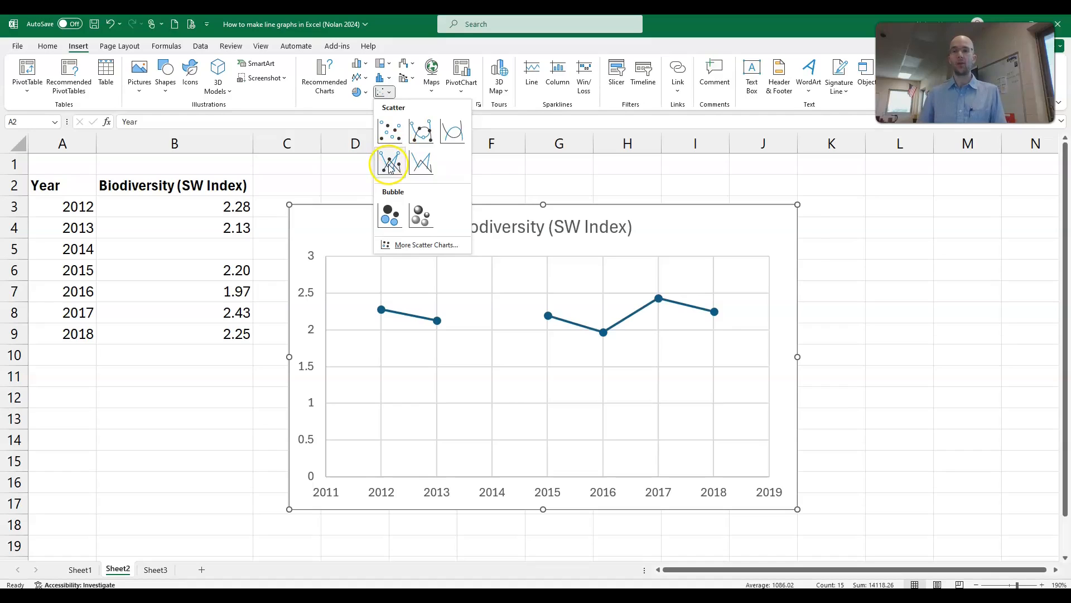
pyautogui.click(389, 163)
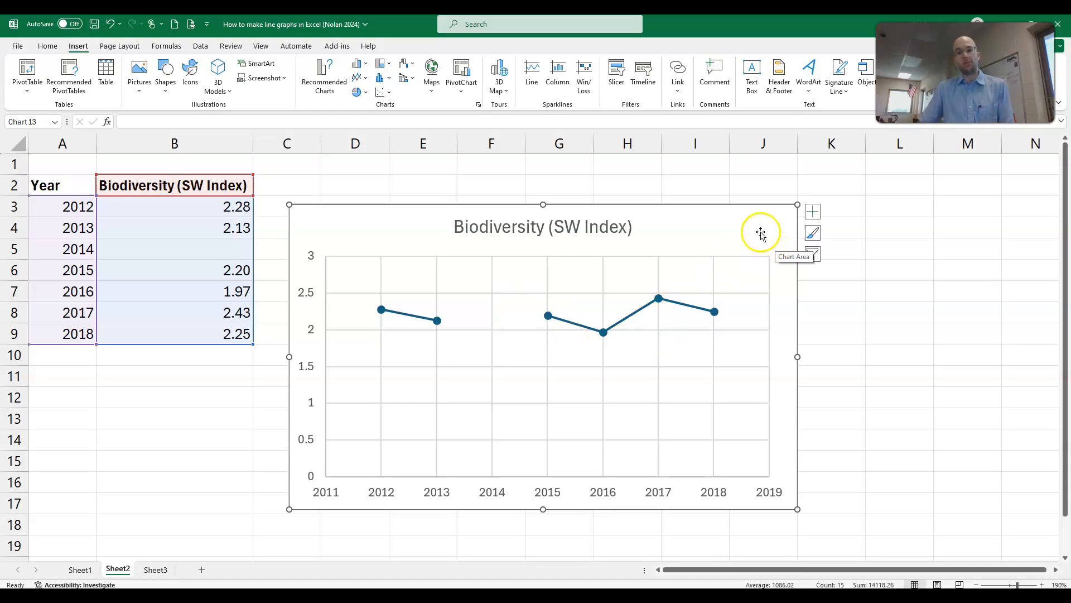
pyautogui.moveTo(761, 233); pyautogui.dragTo(765, 206)
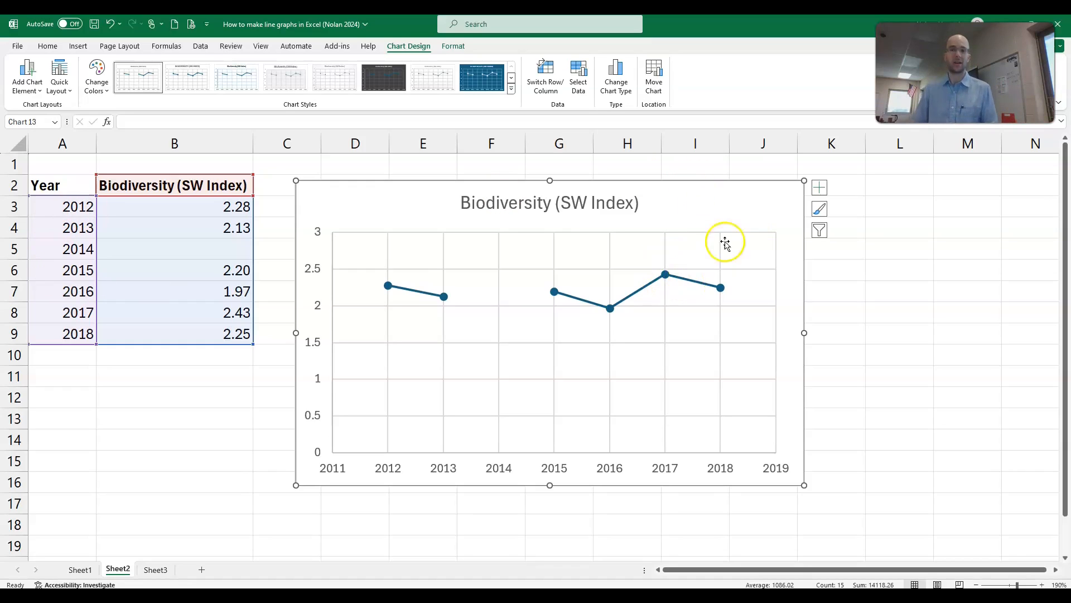
pyautogui.moveTo(724, 210); pyautogui.dragTo(721, 195)
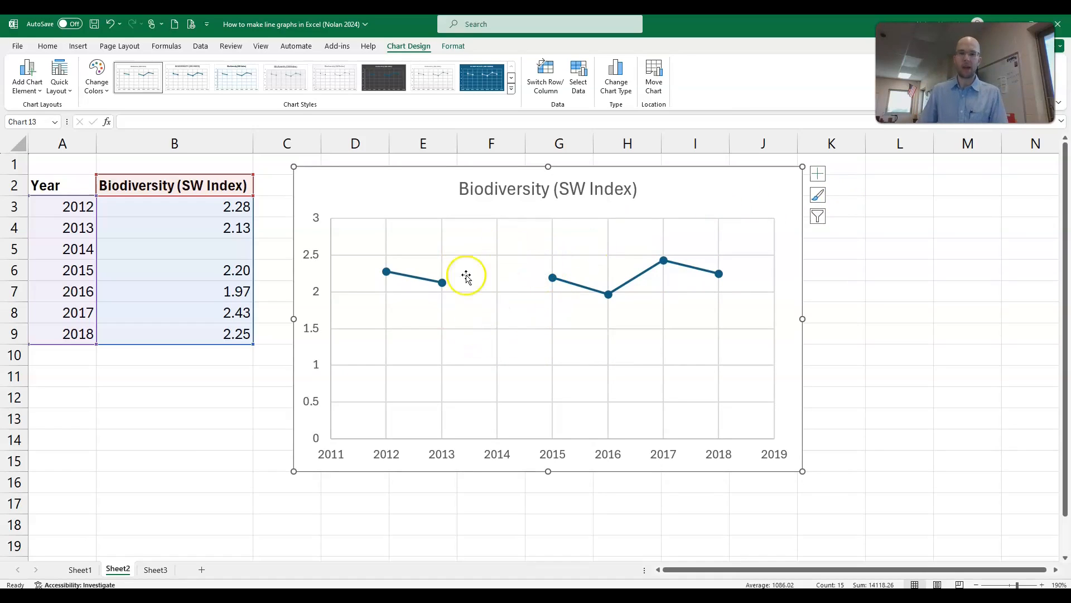
# Step: Compare the 2014 row, A5:B5, with the corresponding stretch of the scatter chart's line
pyautogui.click(115, 273)
pyautogui.moveTo(67, 249); pyautogui.dragTo(155, 244)
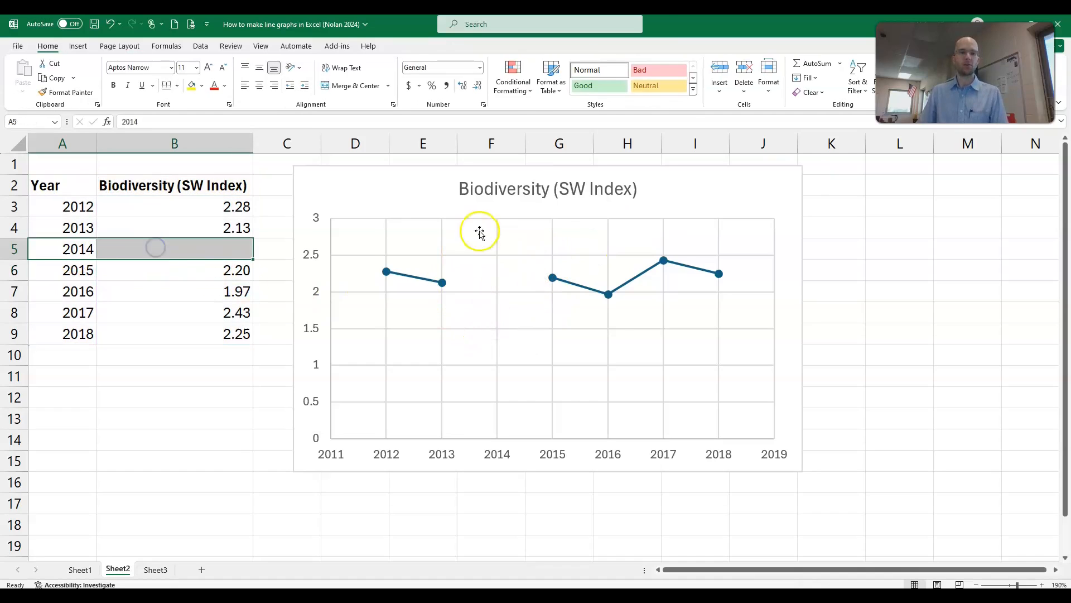
pyautogui.click(696, 212)
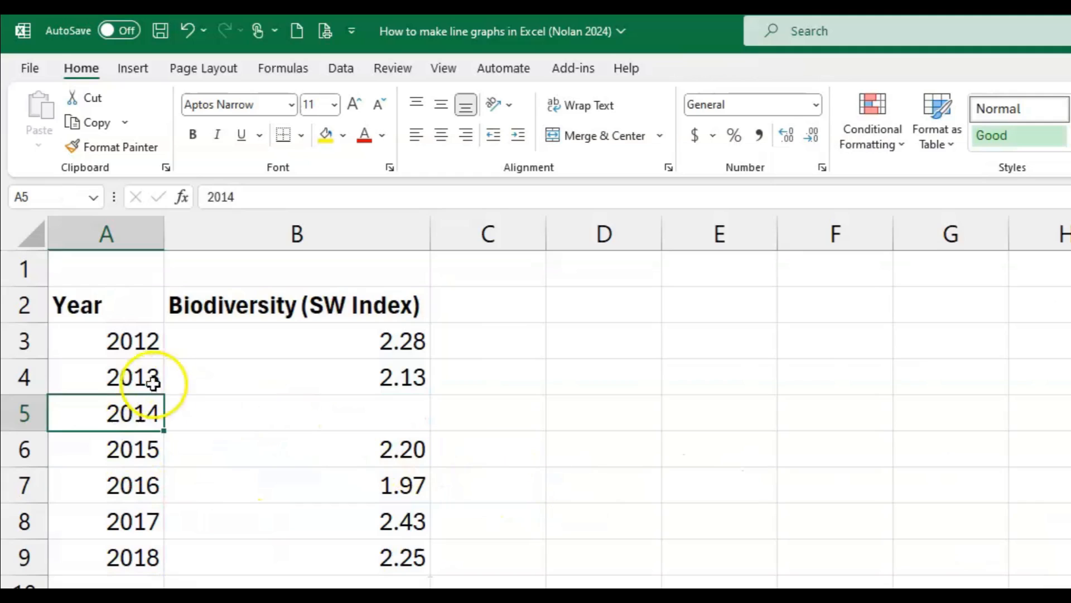
# Step: Delete the scatter chart, and remove the 2014 row by clearing A5 and moving A6:B9 up to A5:B8
pyautogui.click(129, 377)
pyautogui.click(135, 411)
pyautogui.press('Delete')
pyautogui.click(136, 581)
pyautogui.moveTo(136, 450); pyautogui.dragTo(336, 570)
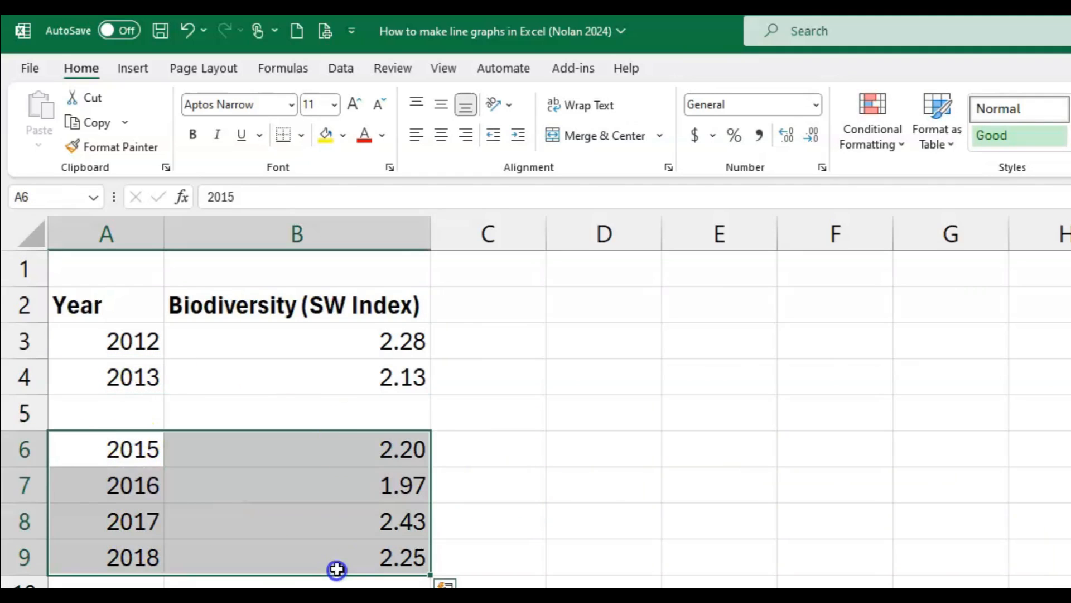
pyautogui.moveTo(351, 432); pyautogui.dragTo(350, 411)
pyautogui.click(555, 439)
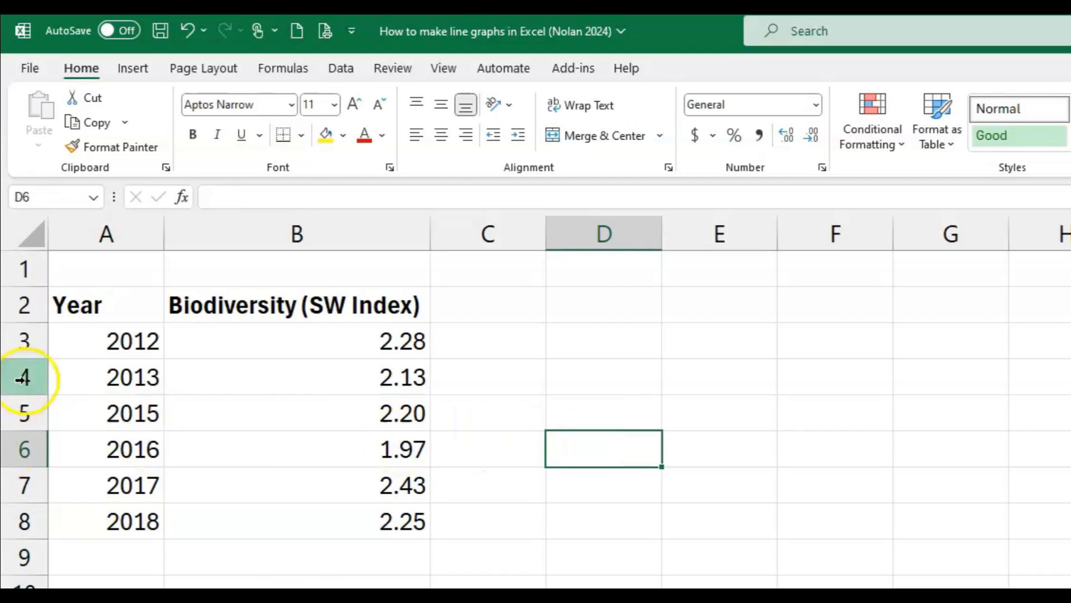
# Step: Insert a Scatter with Straight Lines and Markers chart from A2:B8 and move it farther away from the data table
pyautogui.moveTo(114, 310); pyautogui.dragTo(371, 526)
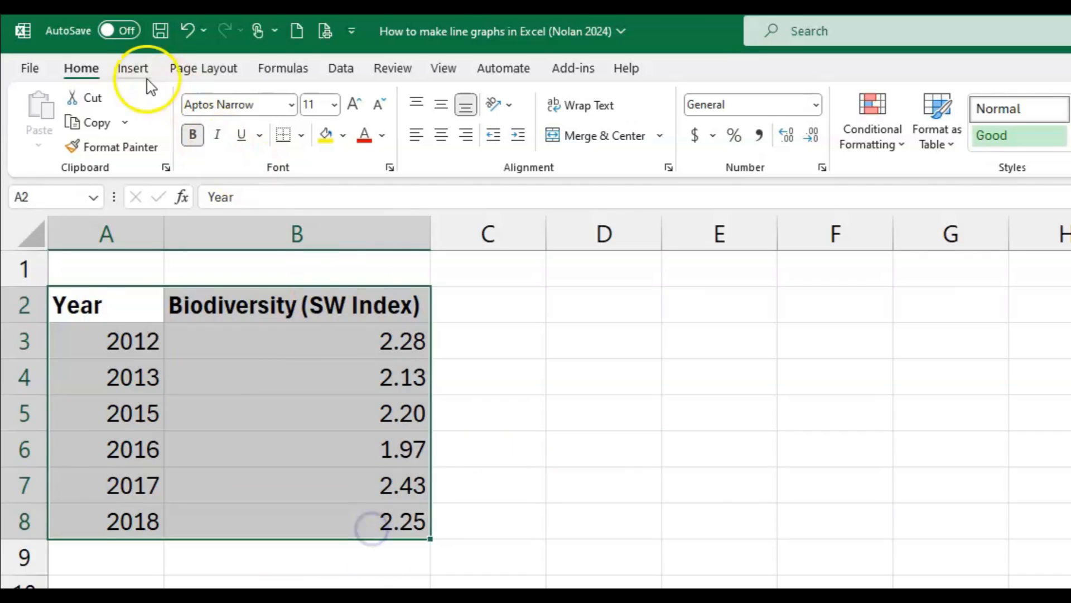
pyautogui.click(136, 69)
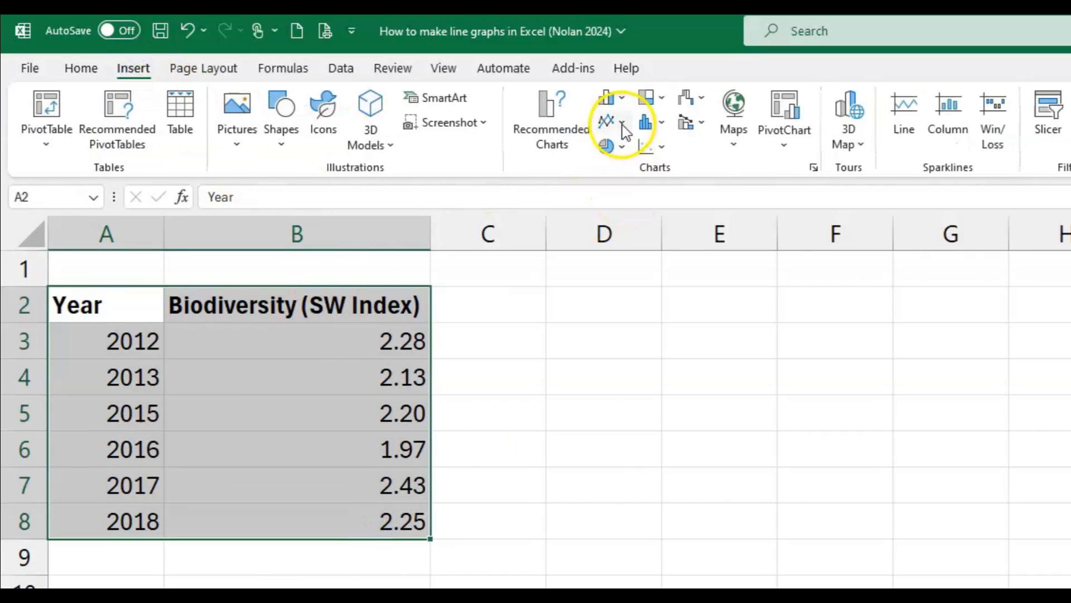
pyautogui.click(661, 157)
pyautogui.click(666, 272)
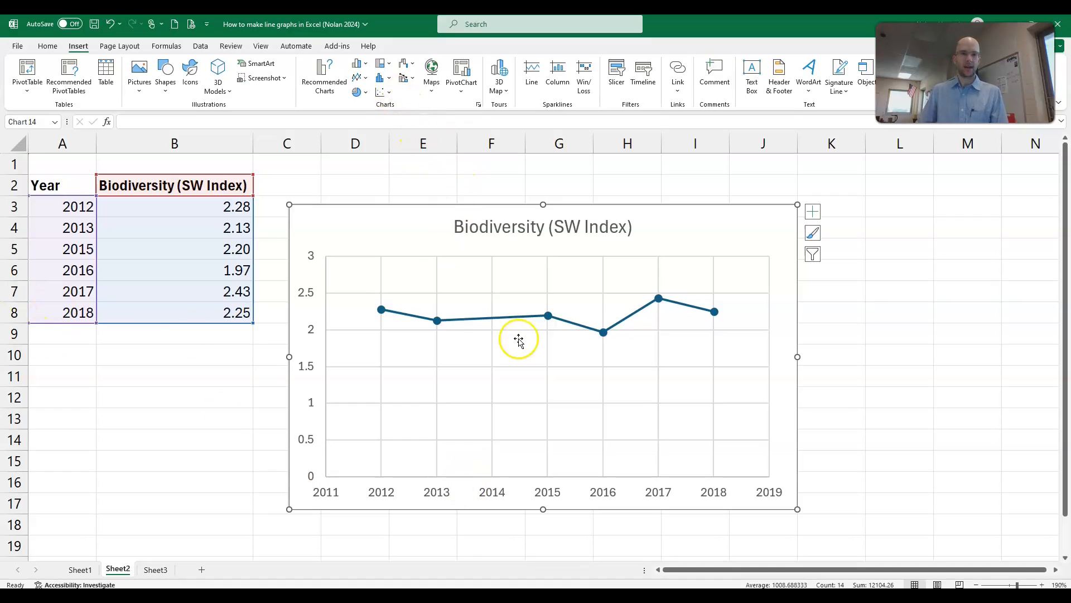
pyautogui.moveTo(439, 327)
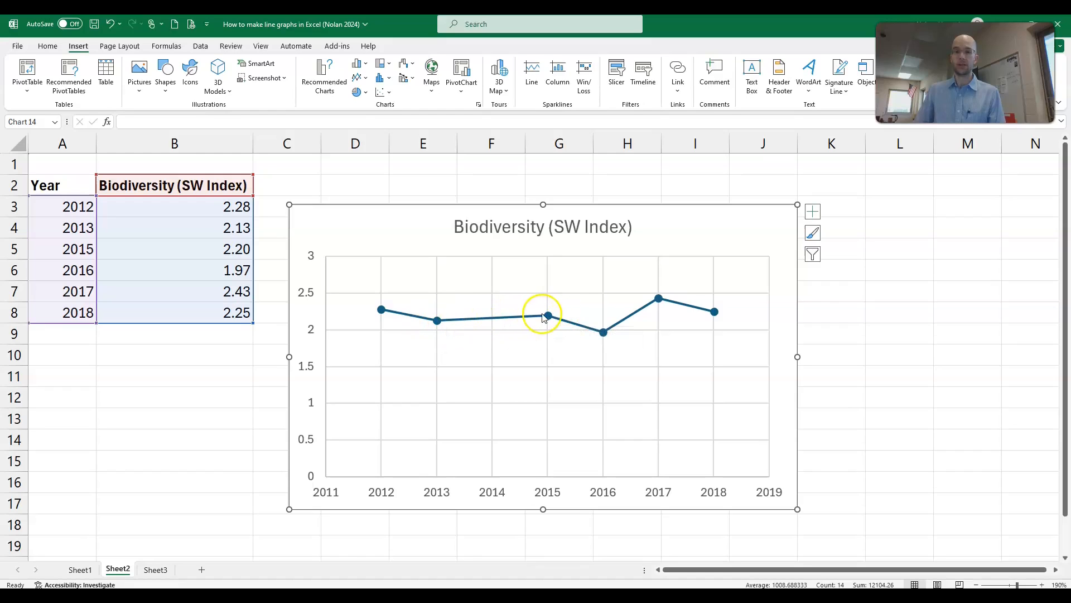
pyautogui.moveTo(555, 318)
pyautogui.click(257, 219)
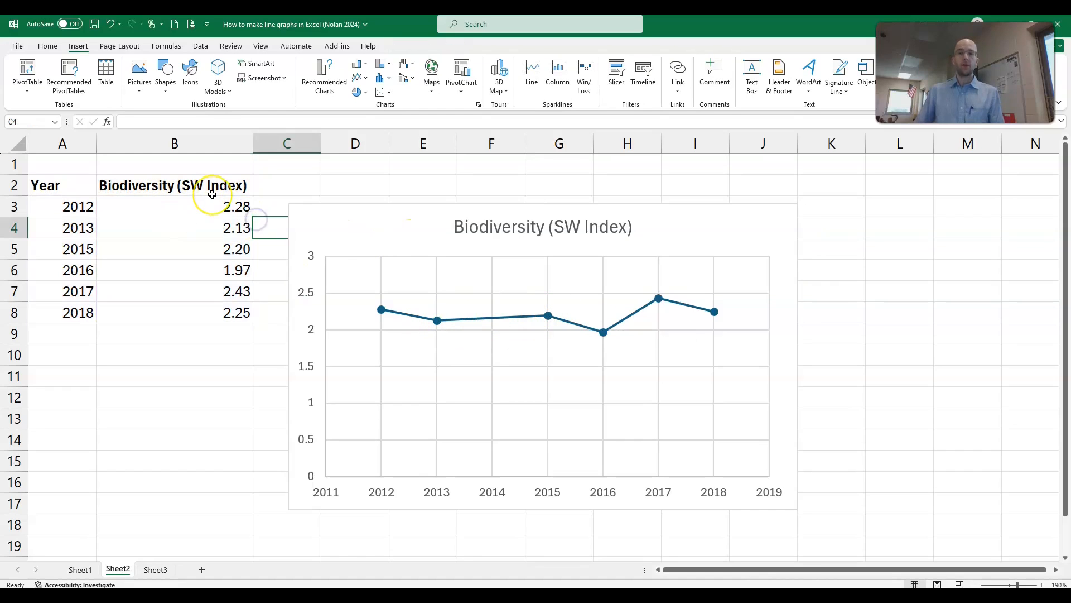
pyautogui.moveTo(389, 217); pyautogui.dragTo(427, 192)
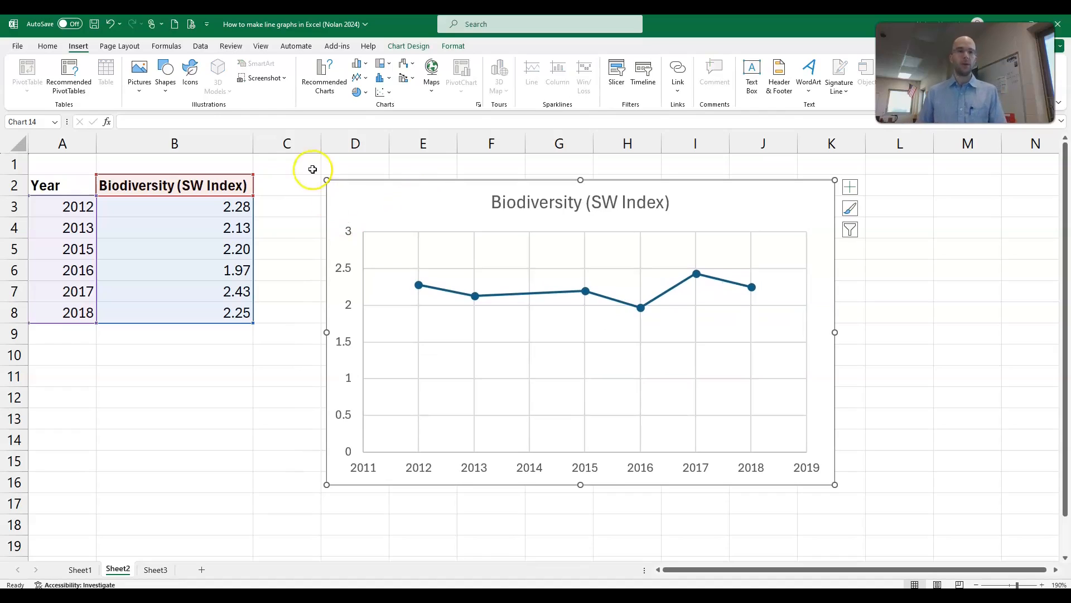
# Step: Try an orange fill on the whole chart, and set the chart's fill back to white
pyautogui.click(378, 192)
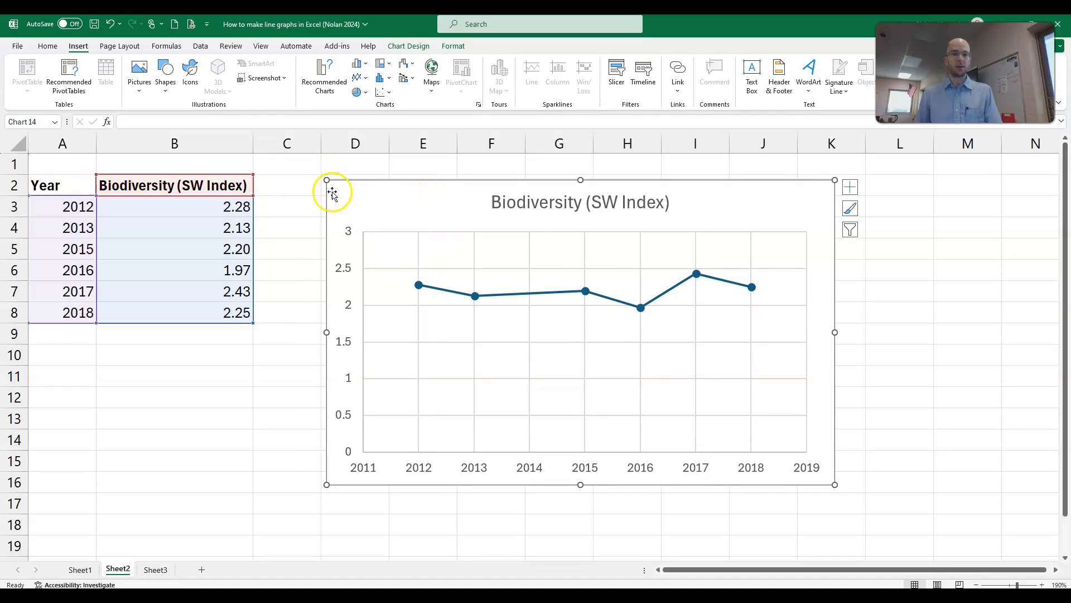
pyautogui.click(47, 47)
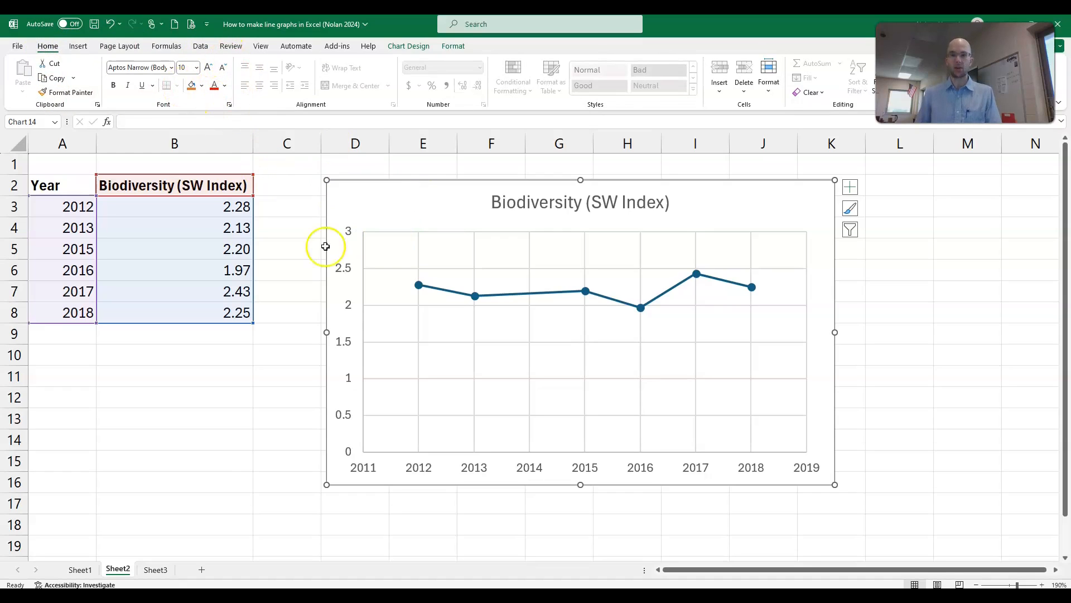
pyautogui.click(192, 87)
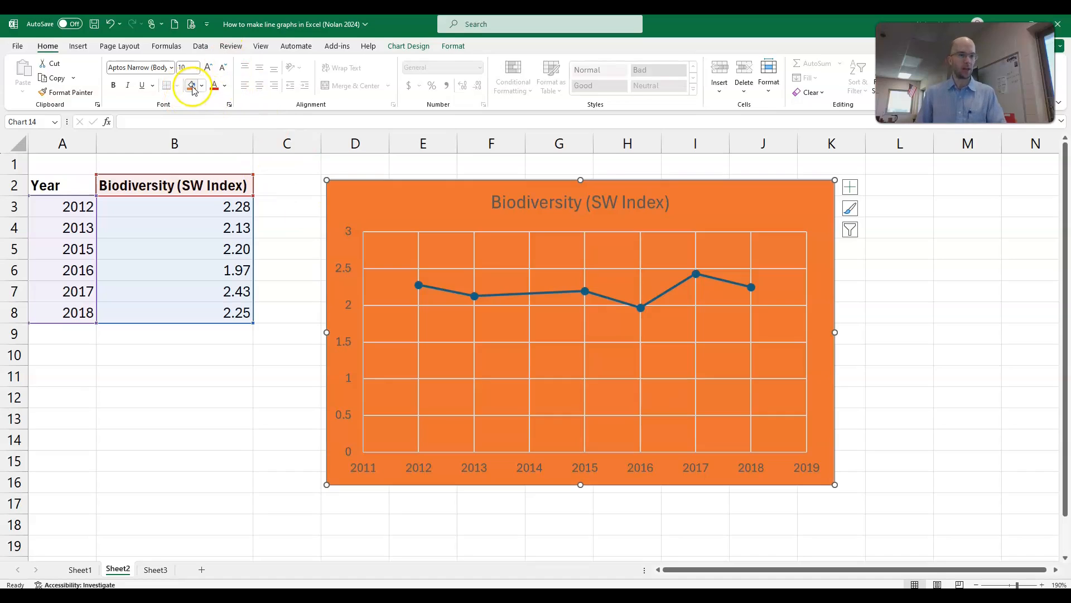
pyautogui.click(202, 86)
pyautogui.click(190, 134)
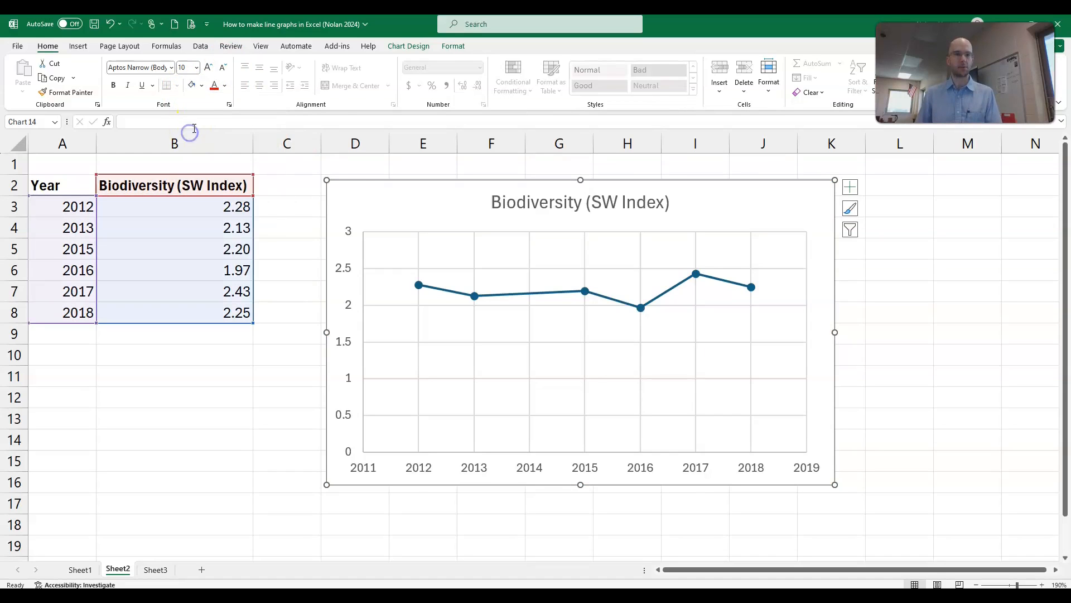
# Step: Change all of the chart's text to a dark plum colour and make it bold
pyautogui.click(225, 85)
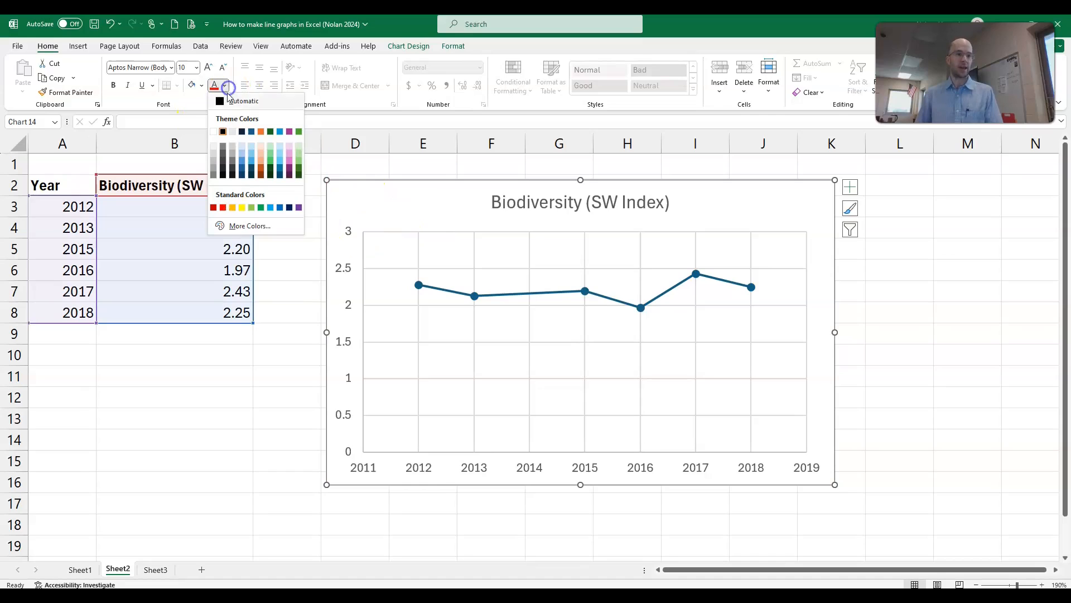
pyautogui.click(288, 167)
pyautogui.click(454, 206)
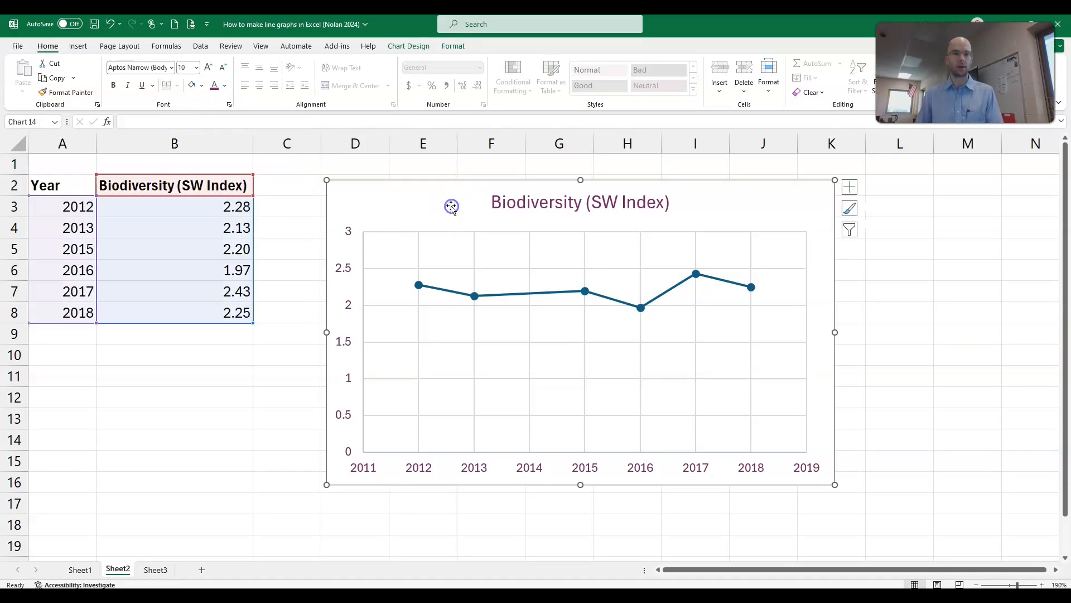
pyautogui.click(113, 86)
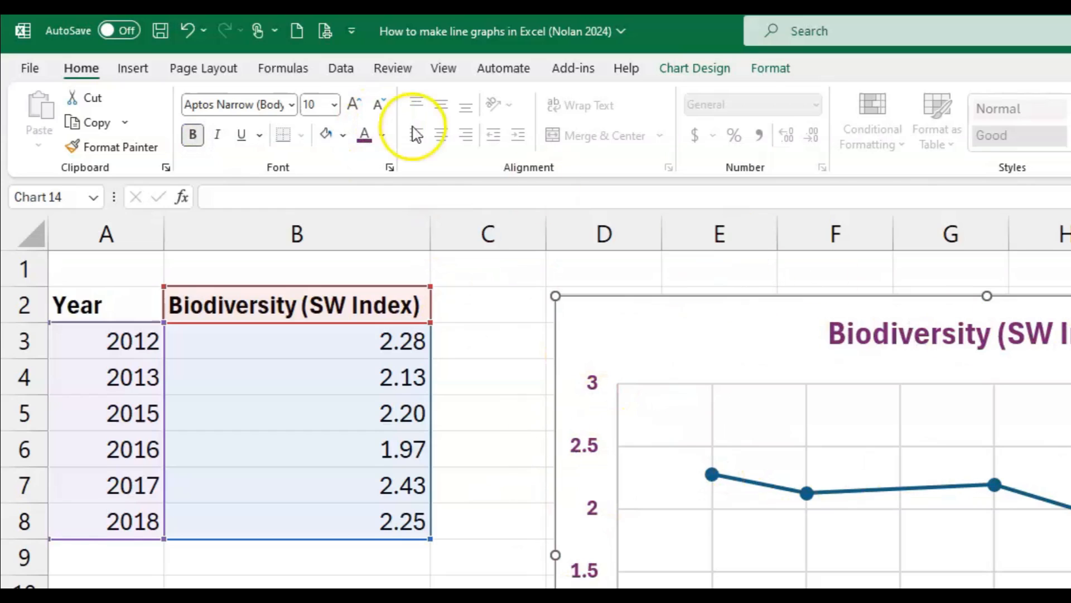
# Step: Try larger and smaller sizes for the chart's text and set it to 11 pt
pyautogui.click(353, 105)
pyautogui.click(354, 106)
pyautogui.click(354, 105)
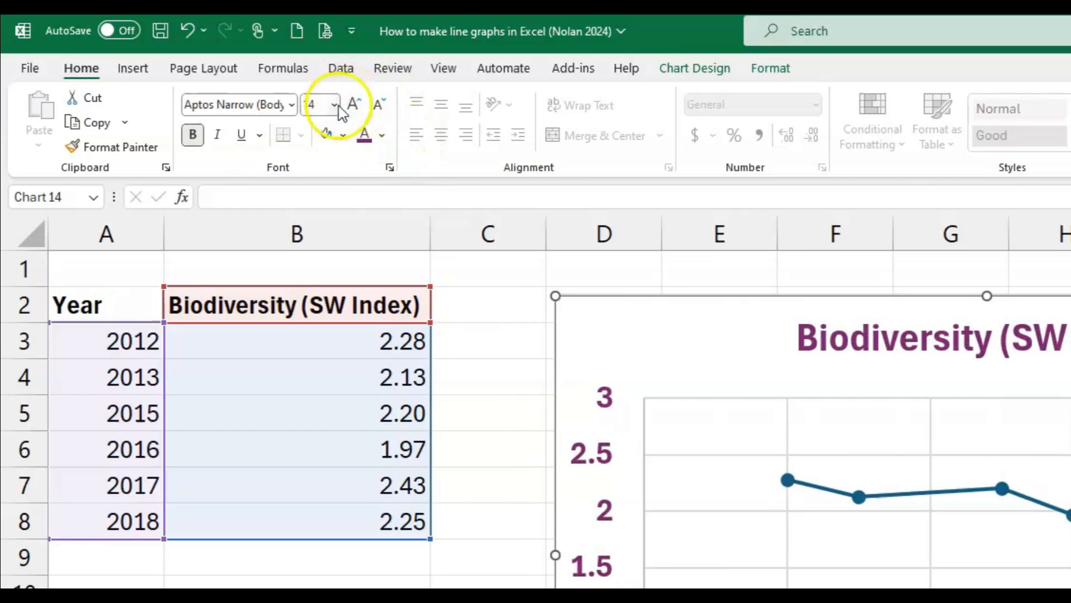
pyautogui.click(379, 104)
pyautogui.click(378, 105)
pyautogui.click(379, 104)
pyautogui.click(350, 109)
pyautogui.click(350, 108)
pyautogui.click(350, 109)
pyautogui.click(378, 104)
pyautogui.click(379, 104)
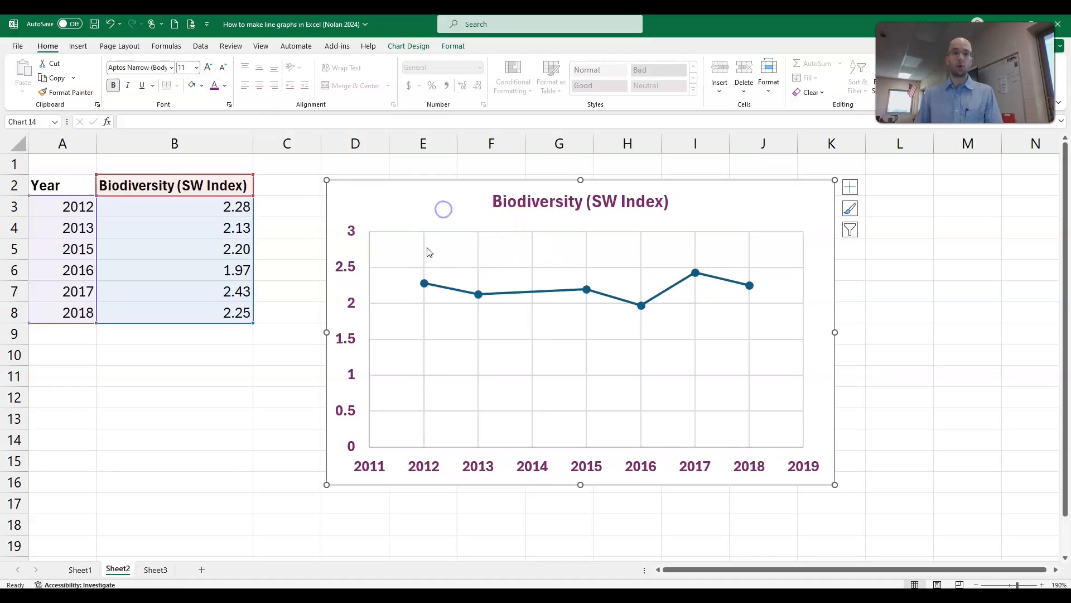
# Step: Reduce the horizontal axis year labels to 10 pt and set their font to Cambria
pyautogui.click(351, 304)
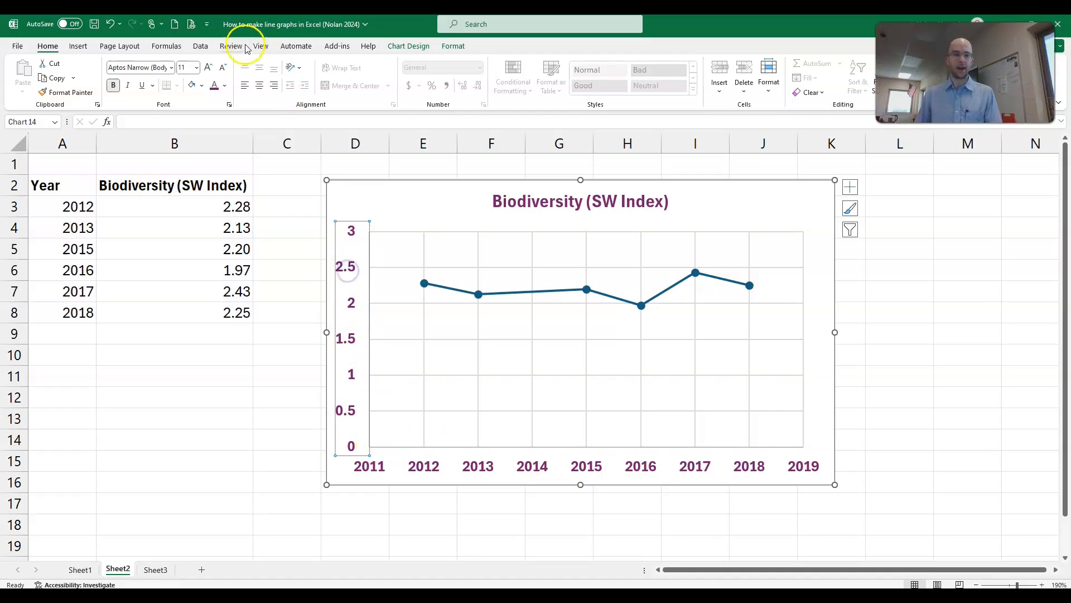
pyautogui.click(527, 464)
pyautogui.click(226, 72)
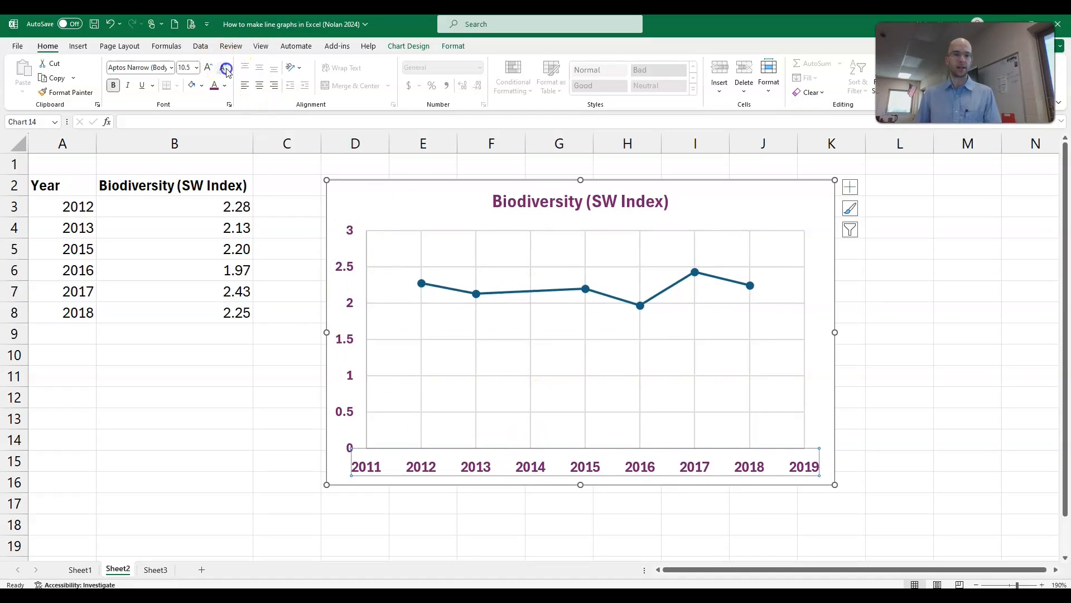
pyautogui.click(173, 67)
pyautogui.scroll(-20, 209, 220)
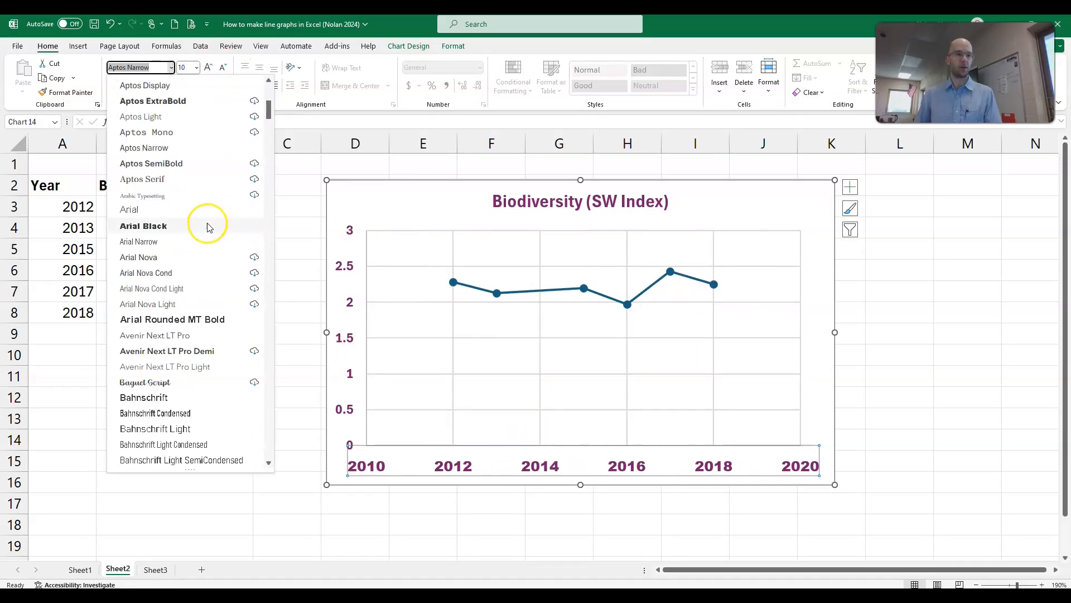
pyautogui.scroll(-7, 195, 251)
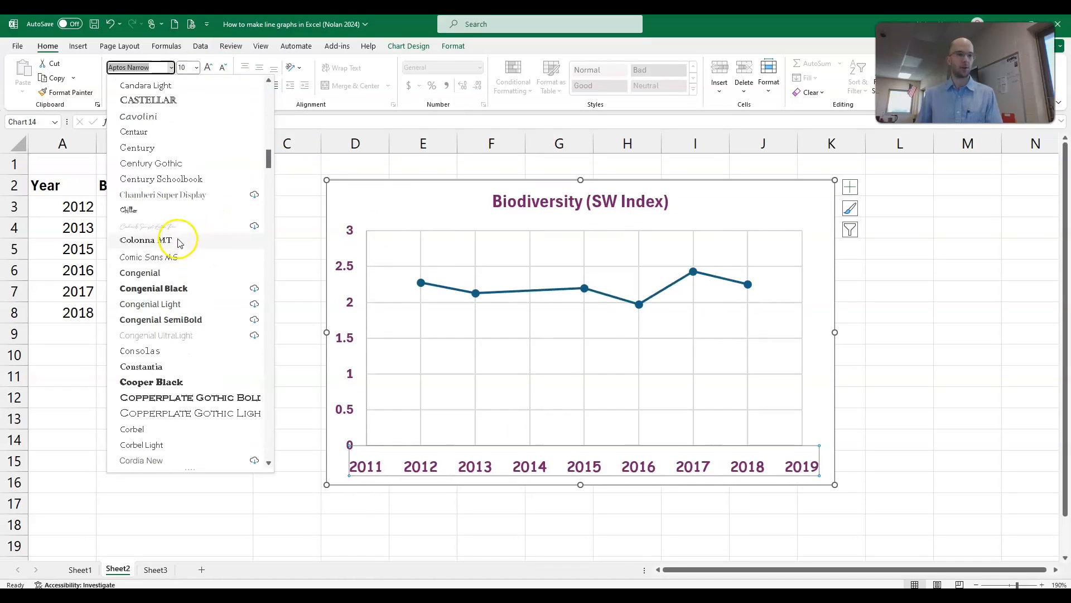
pyautogui.scroll(4, 184, 245)
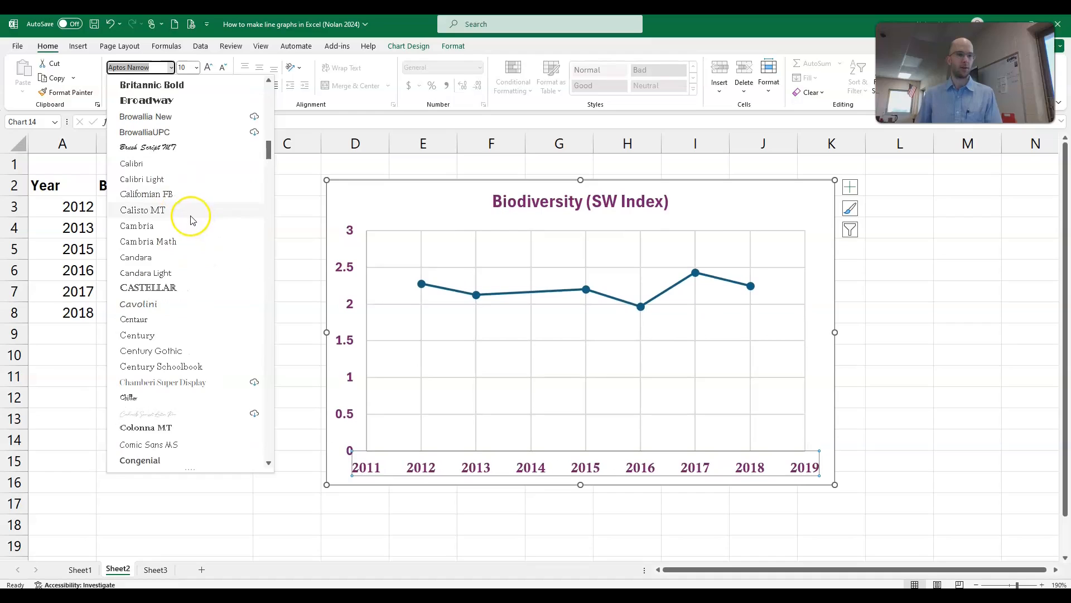
pyautogui.click(190, 219)
pyautogui.click(455, 469)
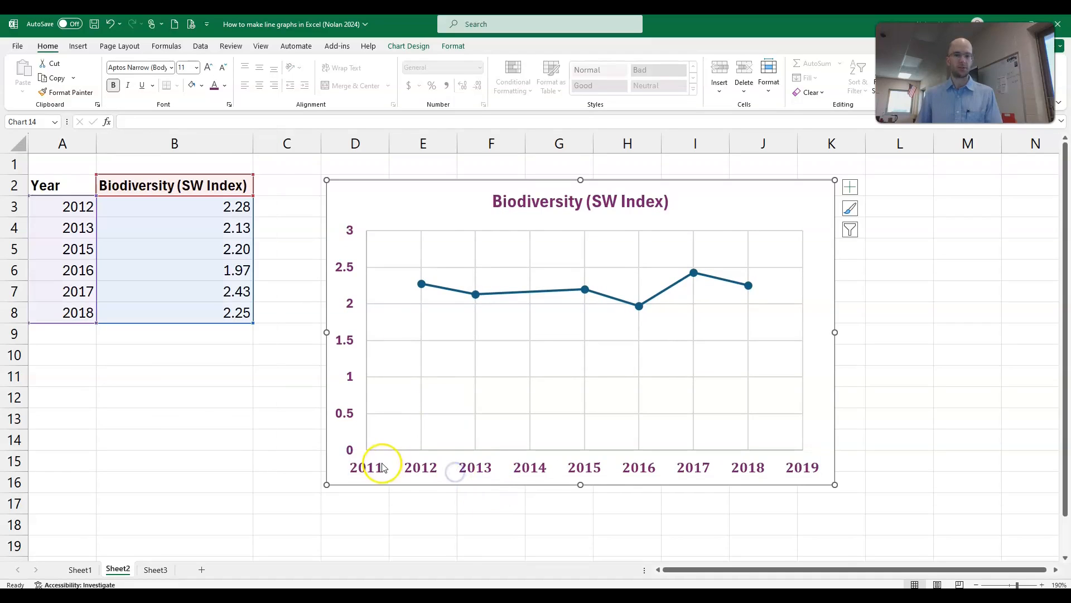
# Step: Set the font of the whole chart's text to Abadi
pyautogui.click(411, 192)
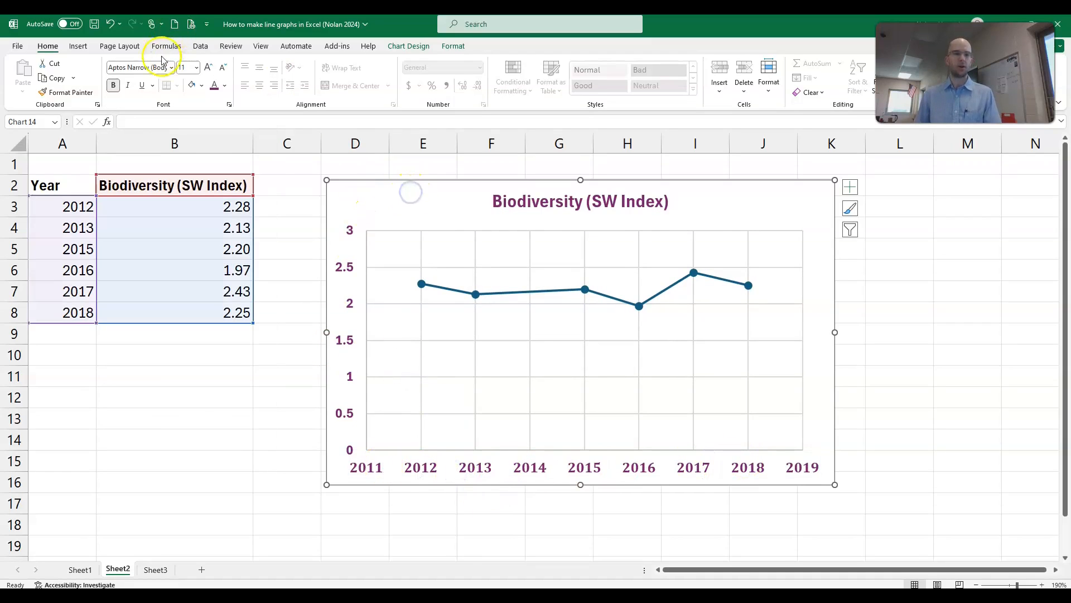
pyautogui.click(171, 67)
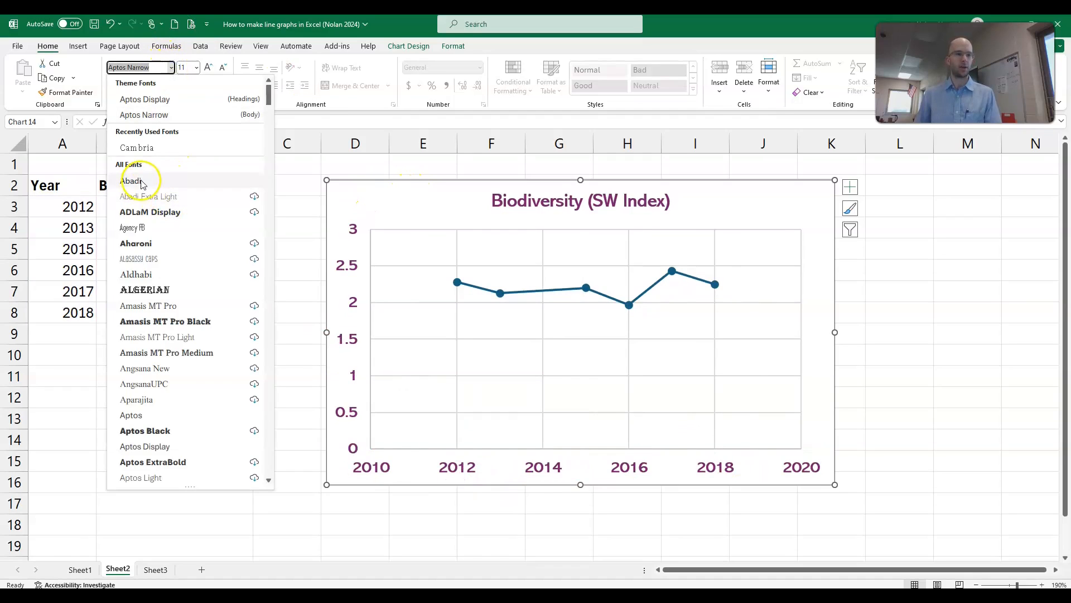
pyautogui.click(167, 177)
pyautogui.click(395, 192)
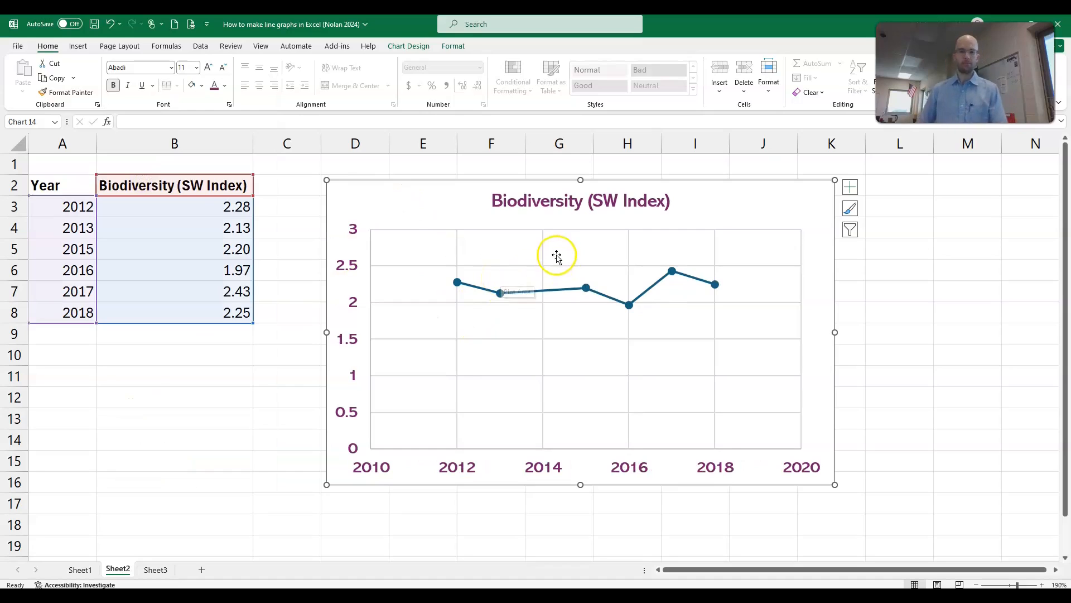
# Step: Format the biodiversity data series with a dotted black connecting line
pyautogui.click(500, 293)
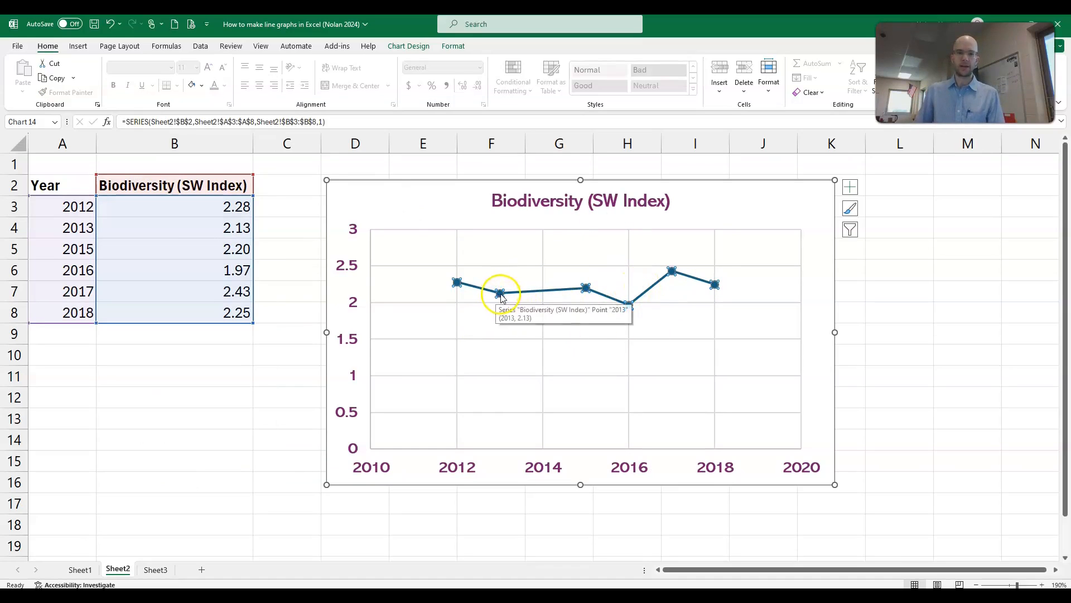
pyautogui.moveTo(501, 296)
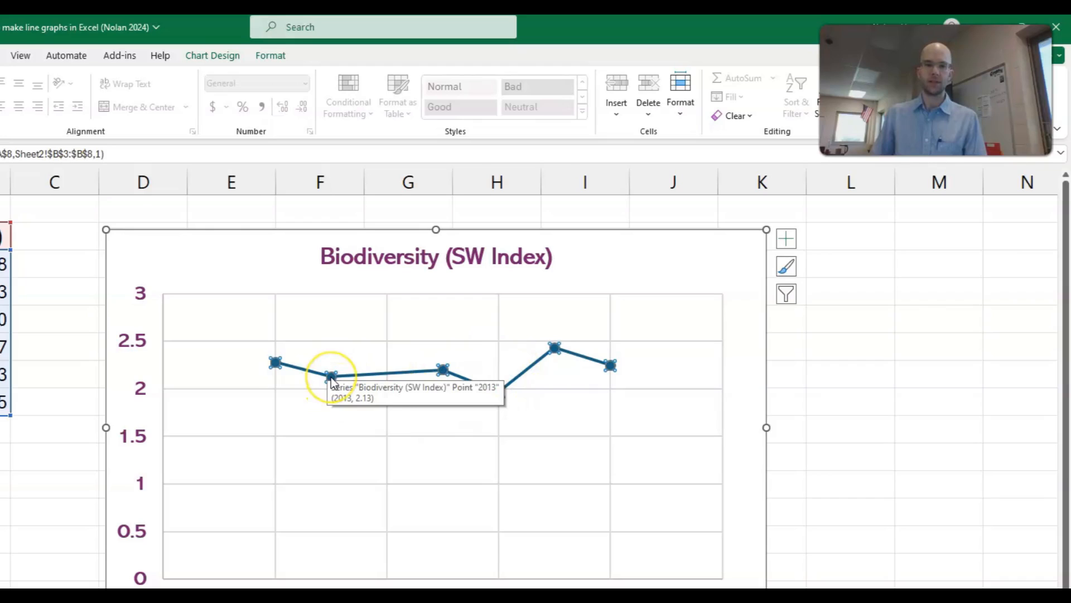
pyautogui.rightClick(330, 377)
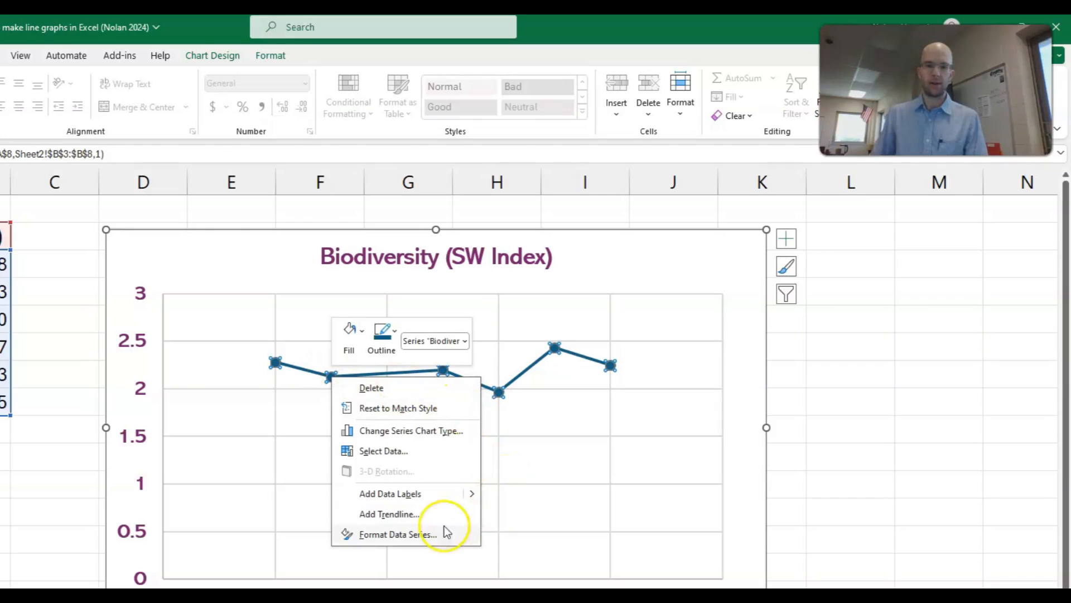
pyautogui.click(410, 536)
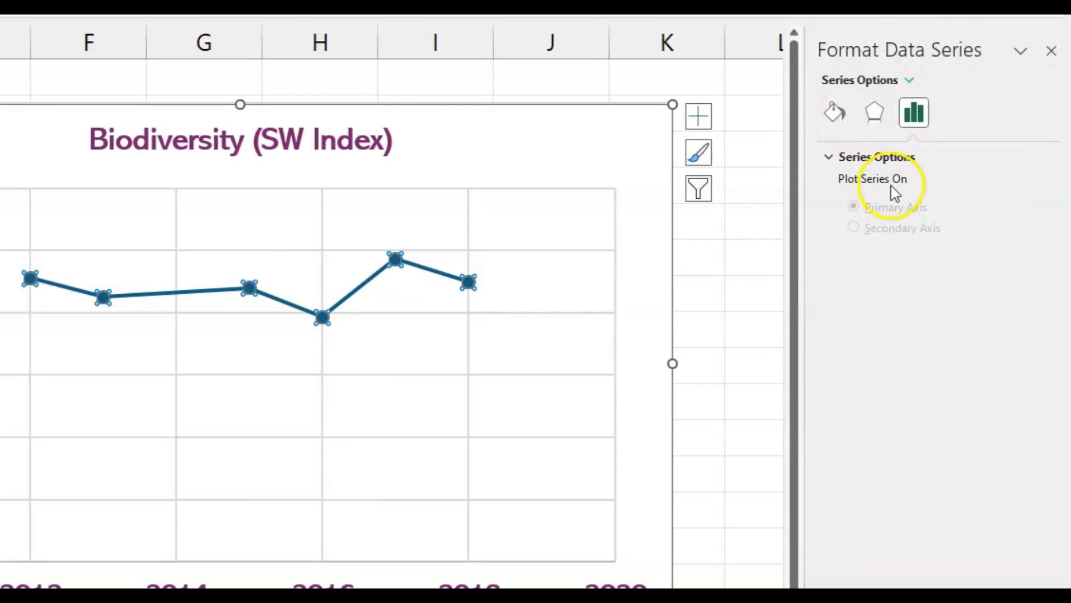
pyautogui.click(840, 116)
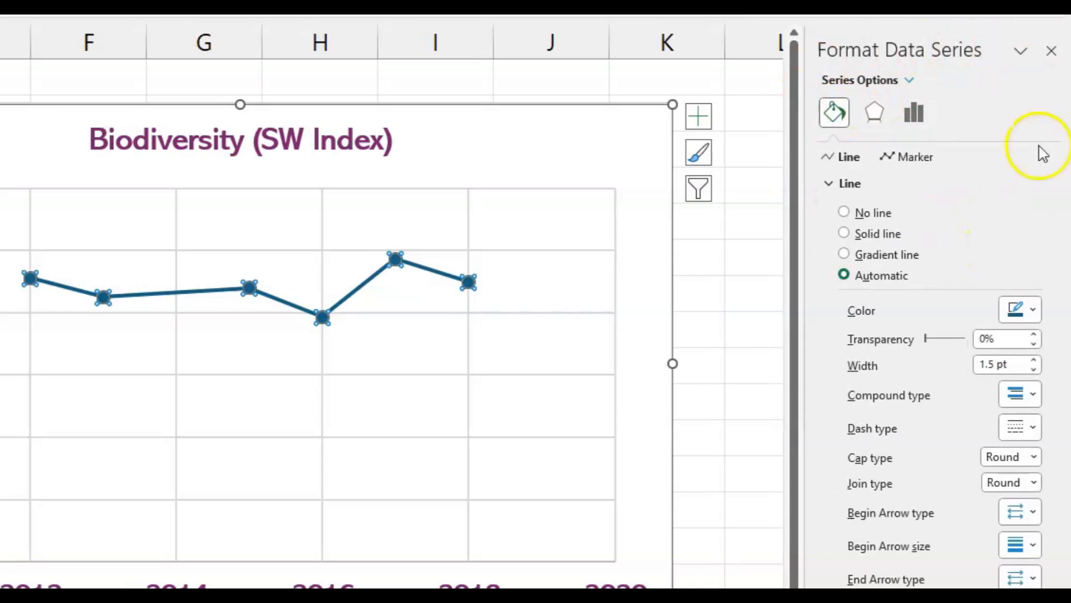
pyautogui.click(1032, 427)
pyautogui.click(993, 474)
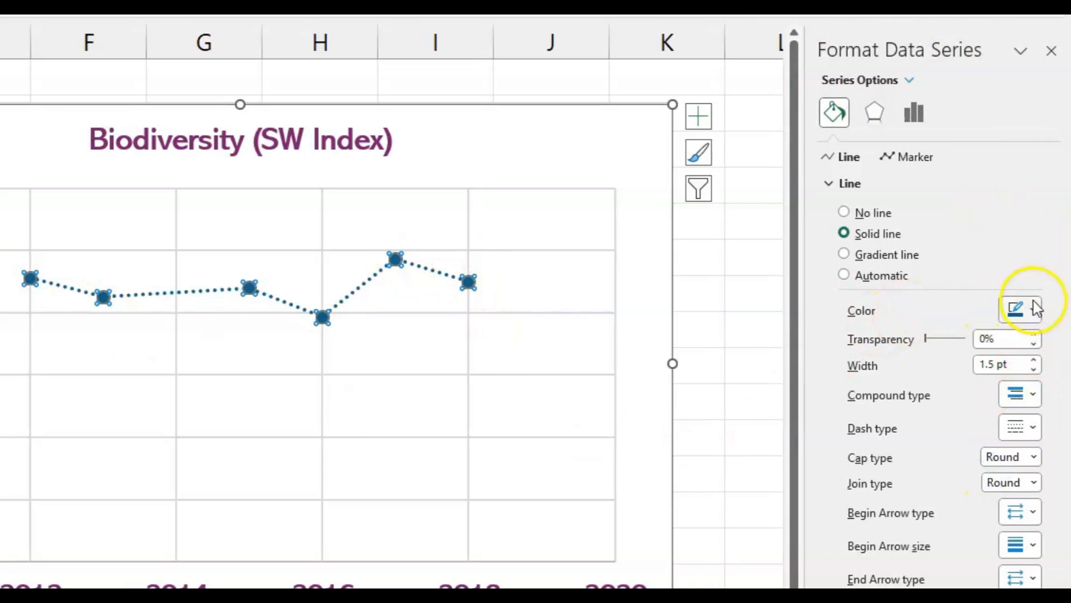
pyautogui.click(1030, 301)
pyautogui.click(932, 359)
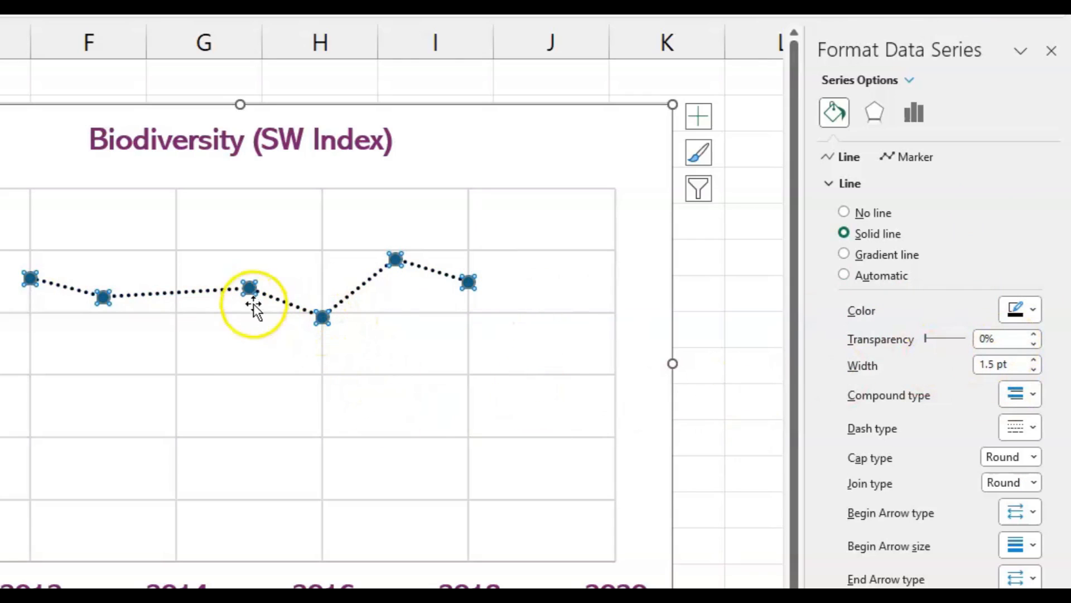
# Step: Give the series markers a solid black border and no fill, and close the formatting pane
pyautogui.moveTo(251, 293)
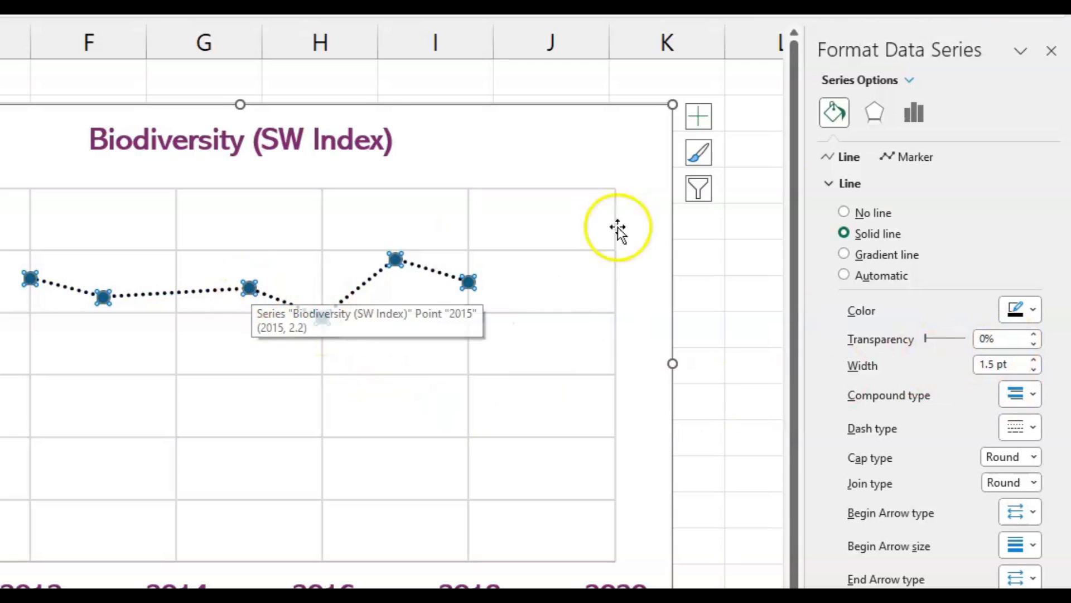
pyautogui.click(915, 158)
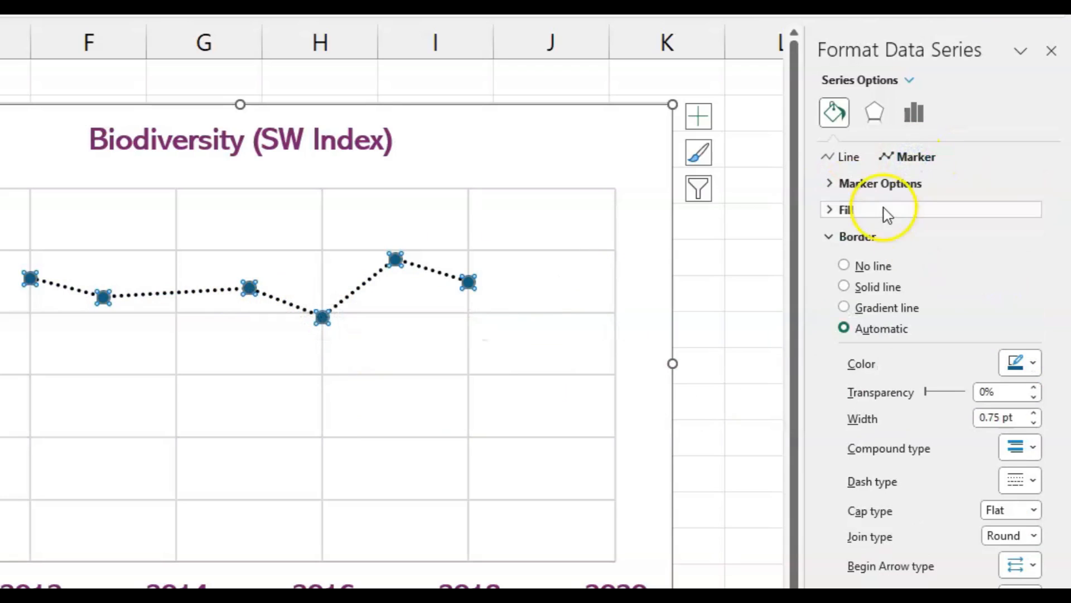
pyautogui.click(854, 287)
pyautogui.click(1033, 363)
pyautogui.click(933, 416)
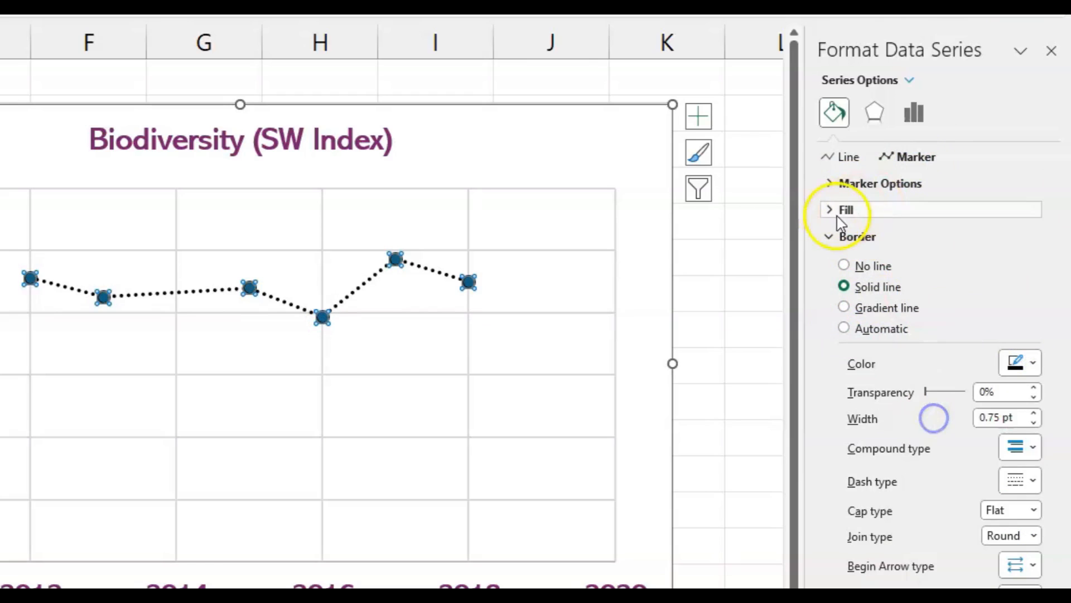
pyautogui.click(834, 210)
pyautogui.click(865, 238)
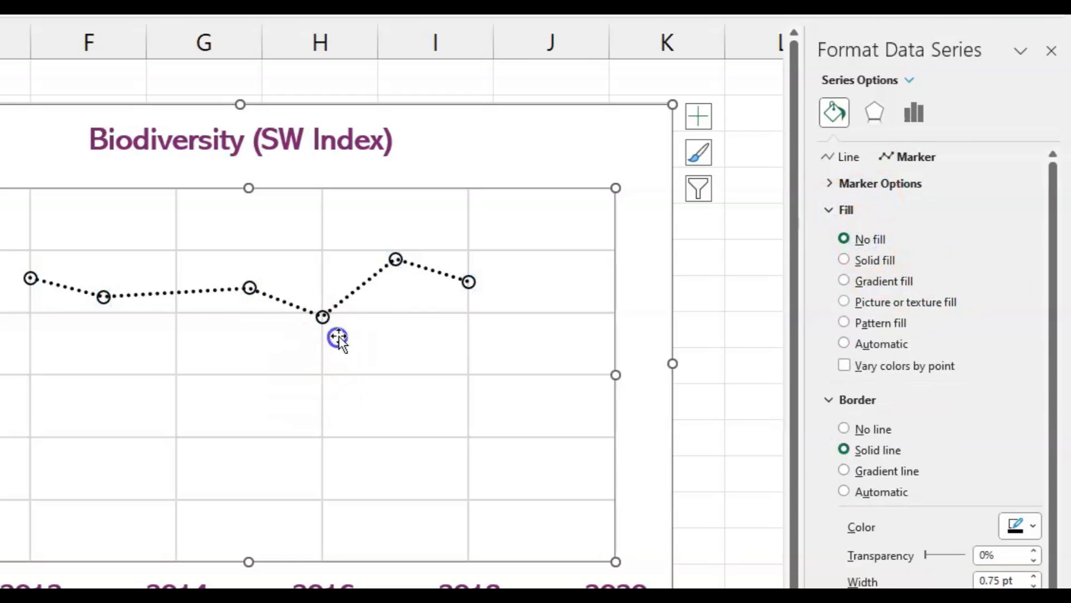
pyautogui.click(337, 335)
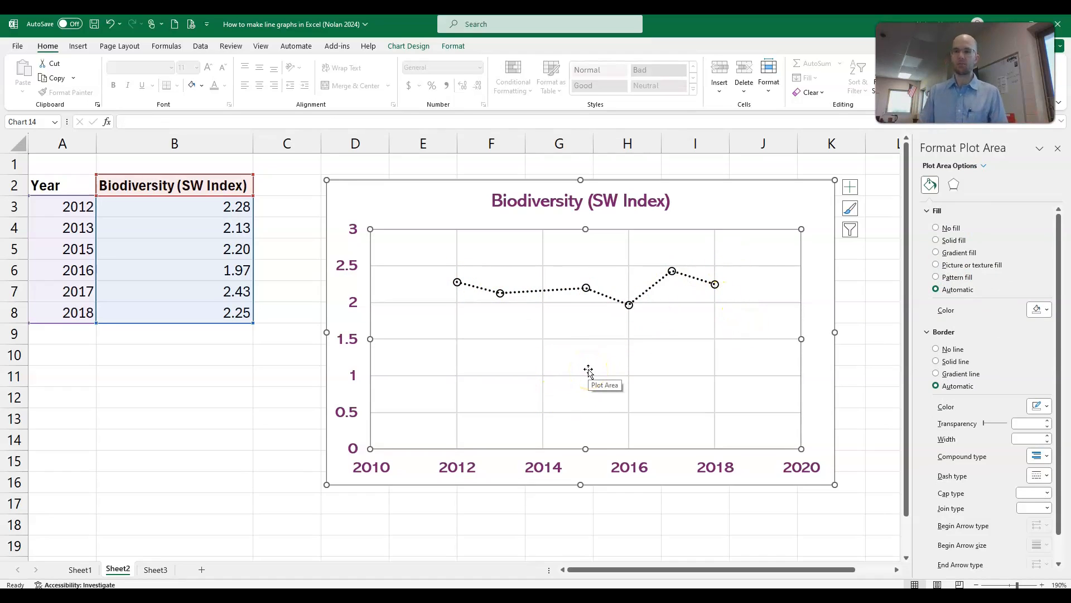
pyautogui.click(1058, 149)
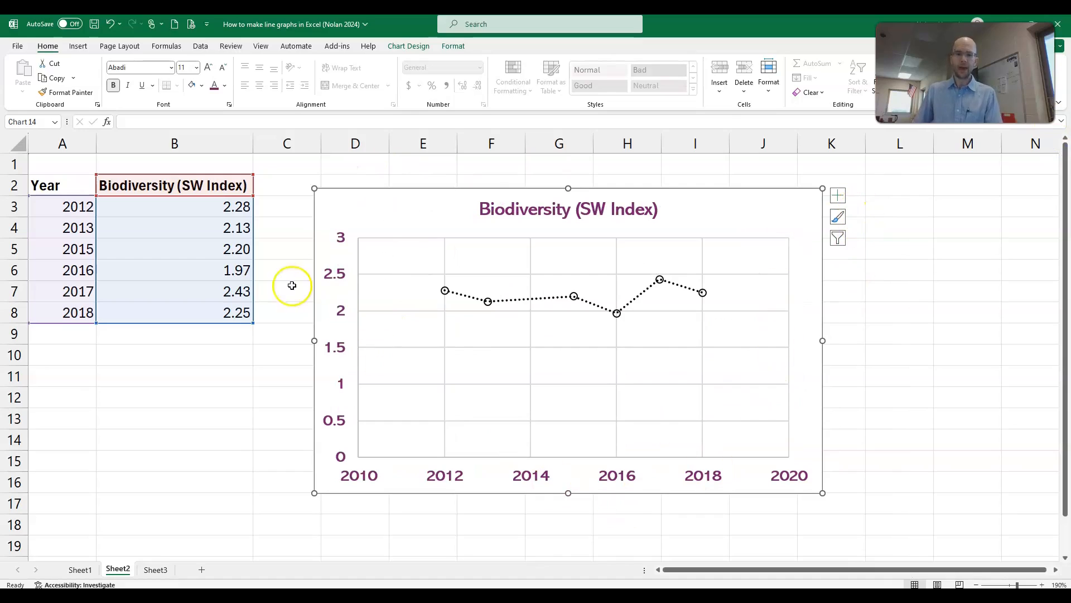
# Step: Add axis titles and data labels to the chart
pyautogui.click(839, 196)
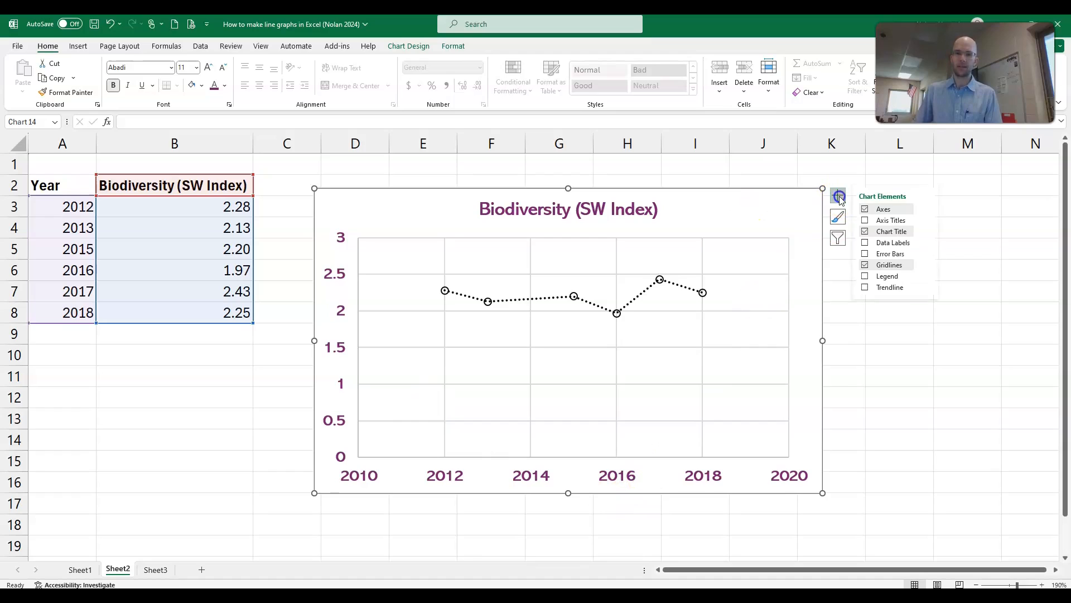
pyautogui.click(866, 222)
pyautogui.click(866, 244)
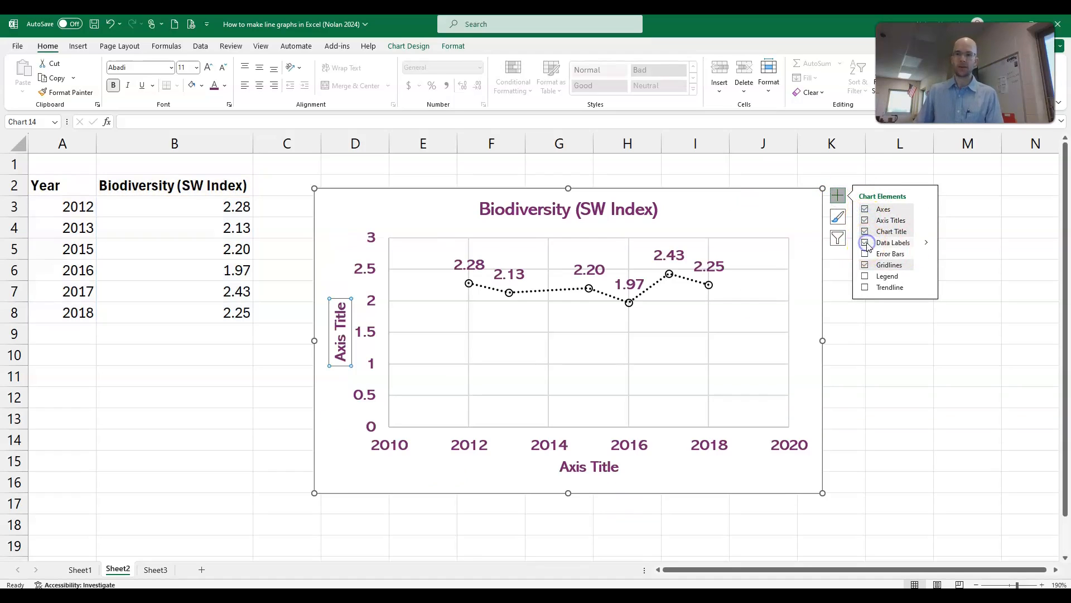
# Step: Try error bars and a legend on the chart, switching each off again
pyautogui.click(865, 255)
pyautogui.click(865, 255)
pyautogui.click(865, 276)
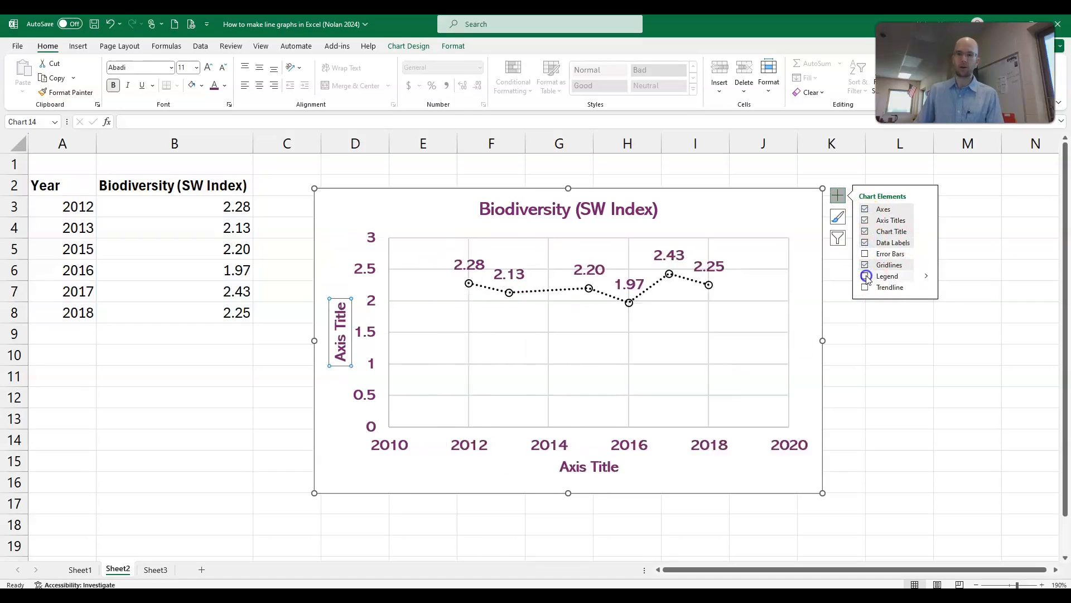
pyautogui.click(866, 276)
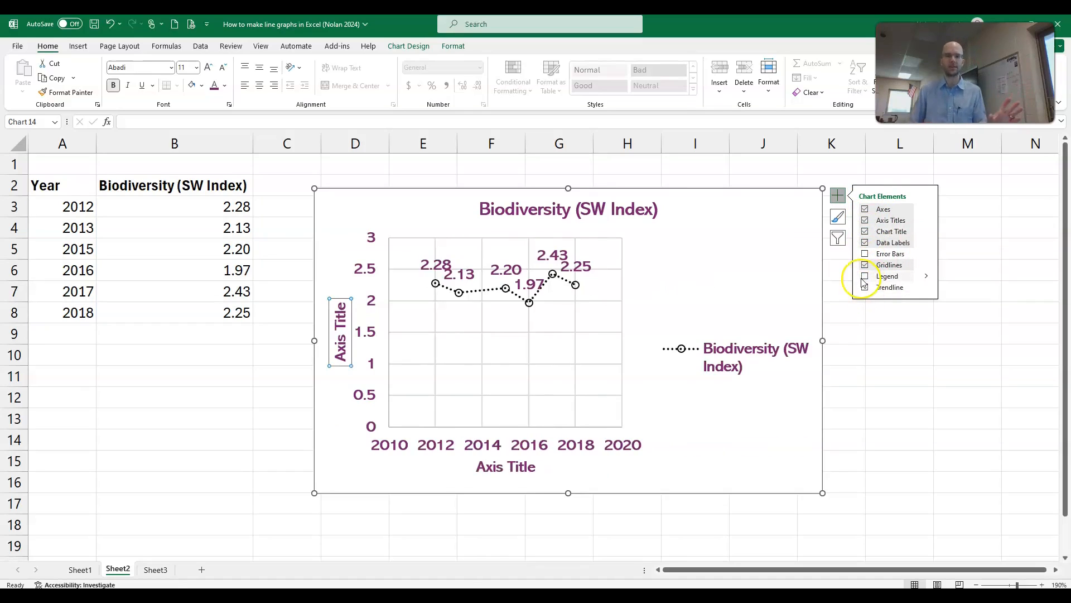
# Step: Enlarge the chart from its lower-left corner and move it up slightly beside the data table
pyautogui.click(760, 204)
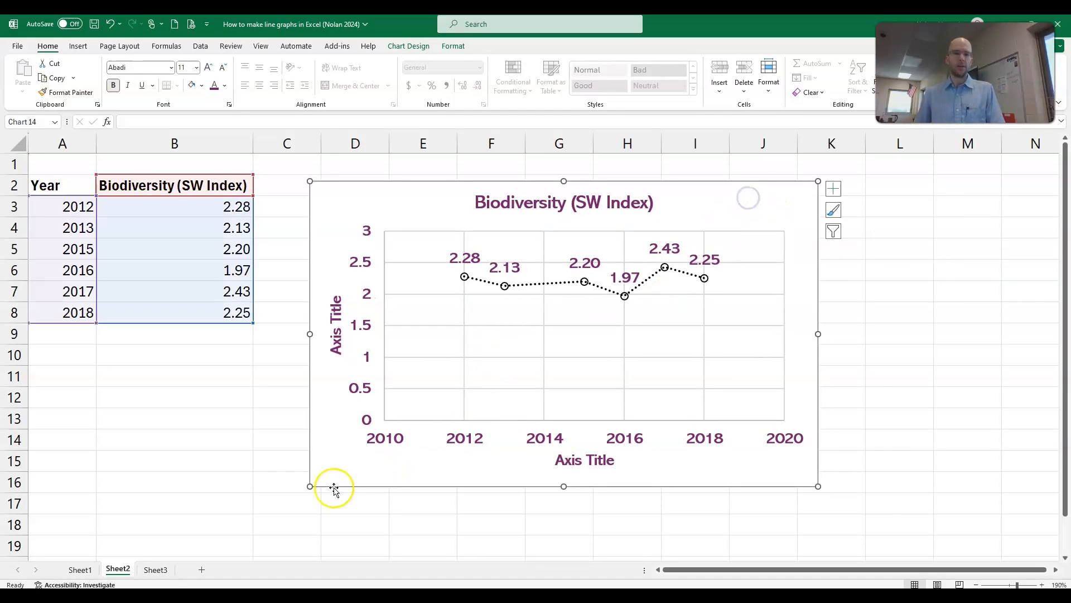
pyautogui.moveTo(313, 493); pyautogui.dragTo(276, 521)
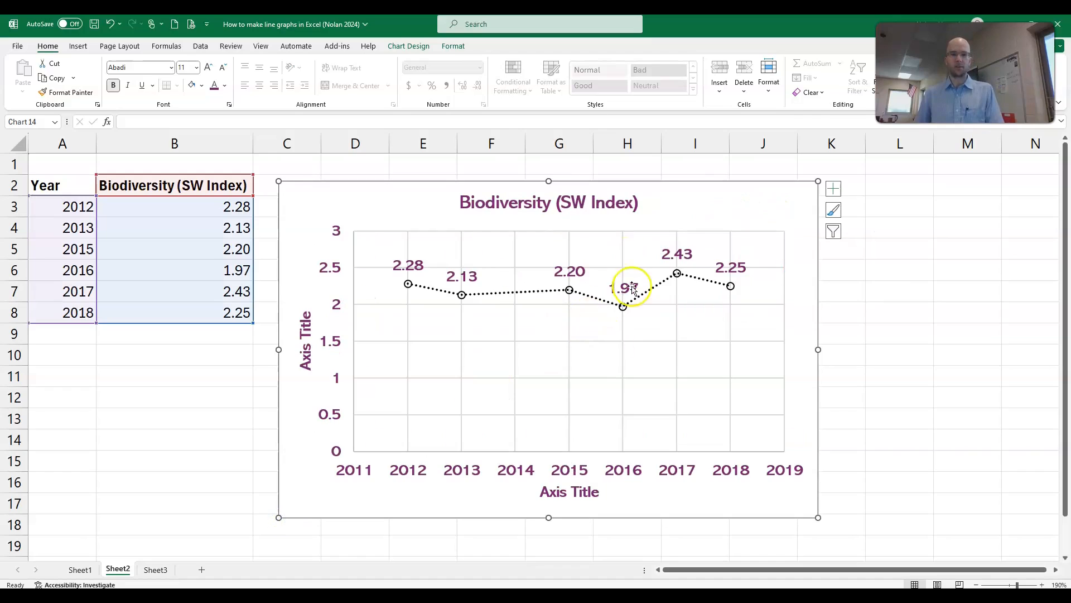
pyautogui.moveTo(767, 202); pyautogui.dragTo(769, 189)
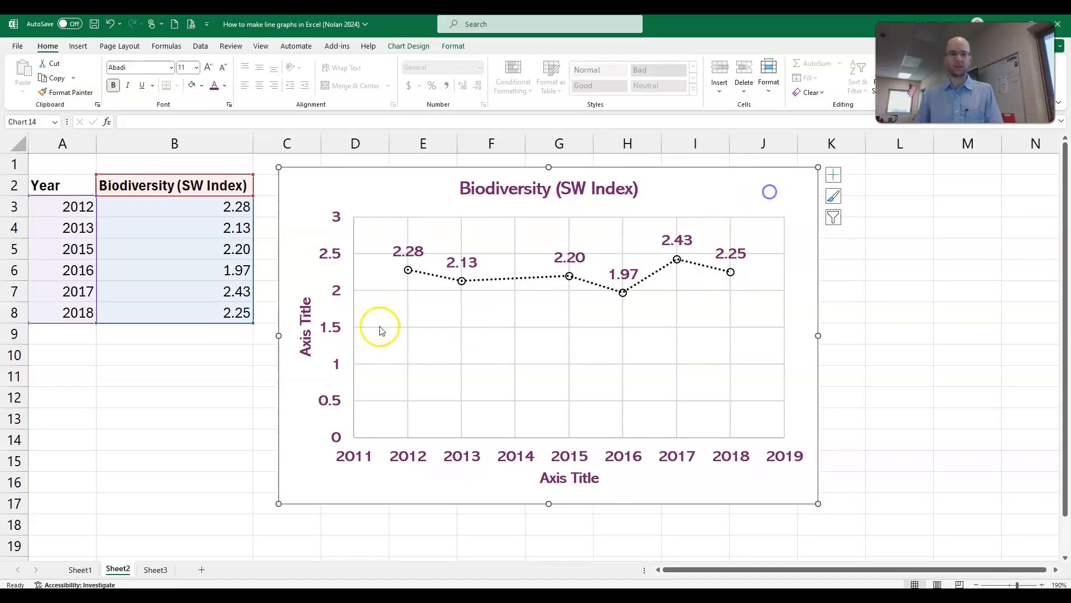
# Step: Replace the vertical axis title with "Biodiversity (SW Index)"
pyautogui.click(304, 340)
pyautogui.moveTo(306, 349); pyautogui.dragTo(312, 298)
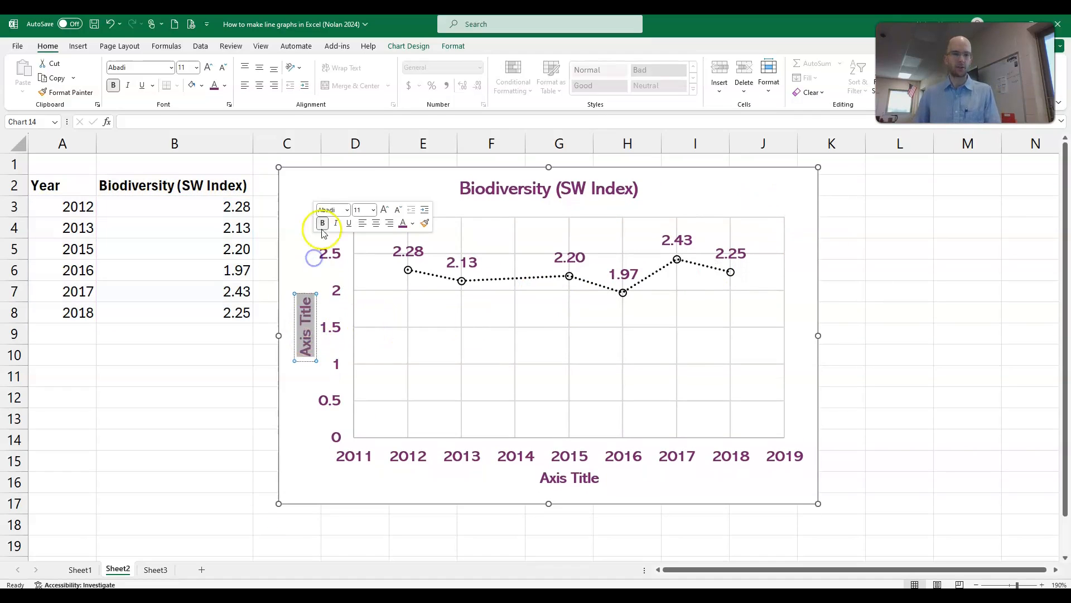
pyautogui.write('Bio')
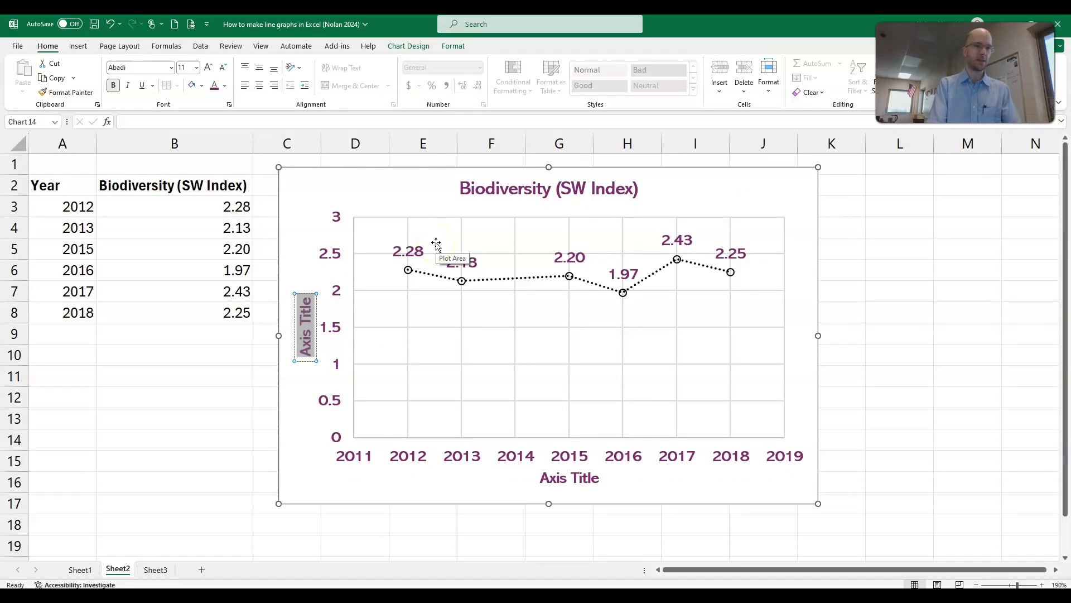
pyautogui.write('diversity')
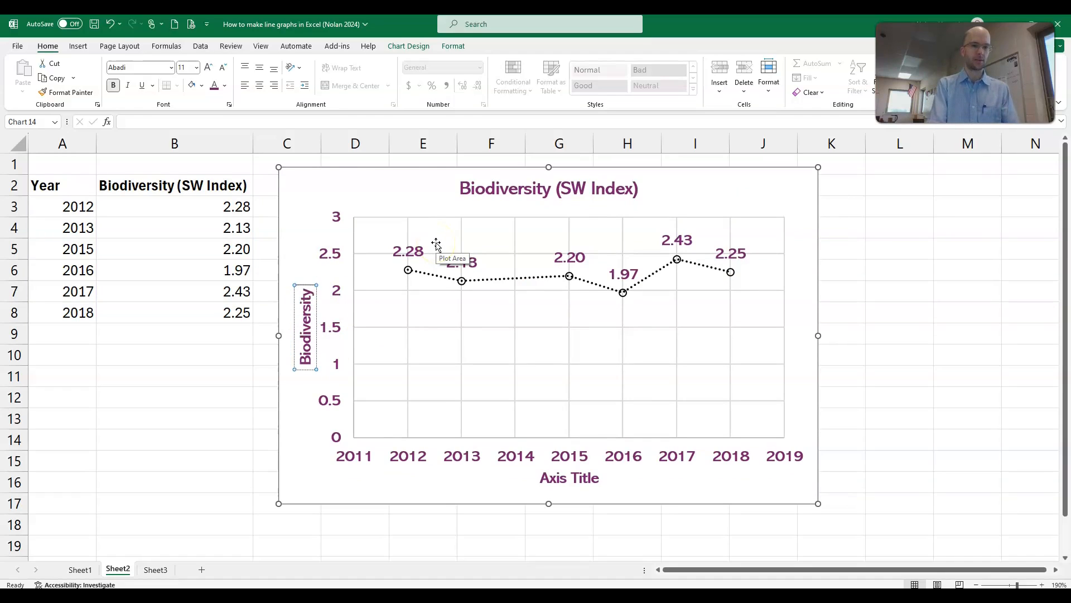
pyautogui.write(' (SW Index)')
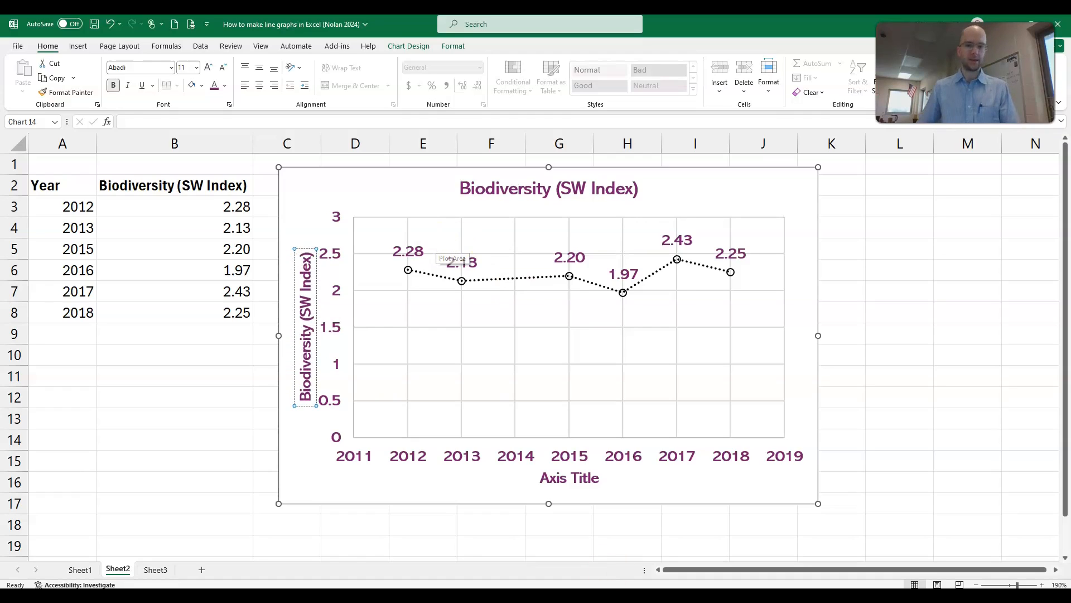
# Step: Replace the horizontal axis title with "Year"
pyautogui.click(545, 480)
pyautogui.doubleClick(546, 480)
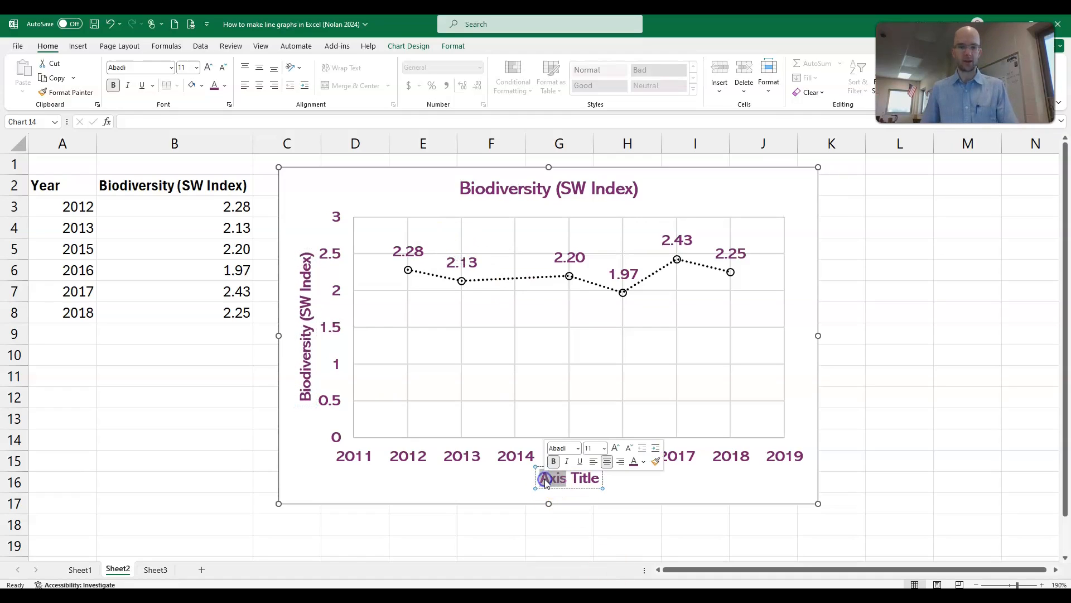
pyautogui.press('BackSpace')
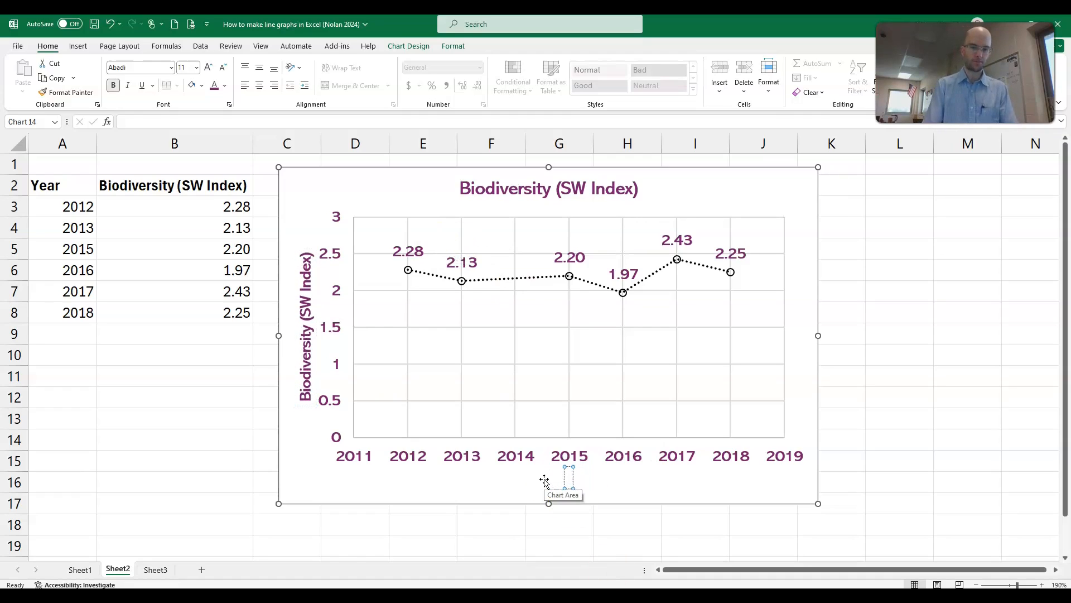
pyautogui.click(412, 486)
pyautogui.click(613, 197)
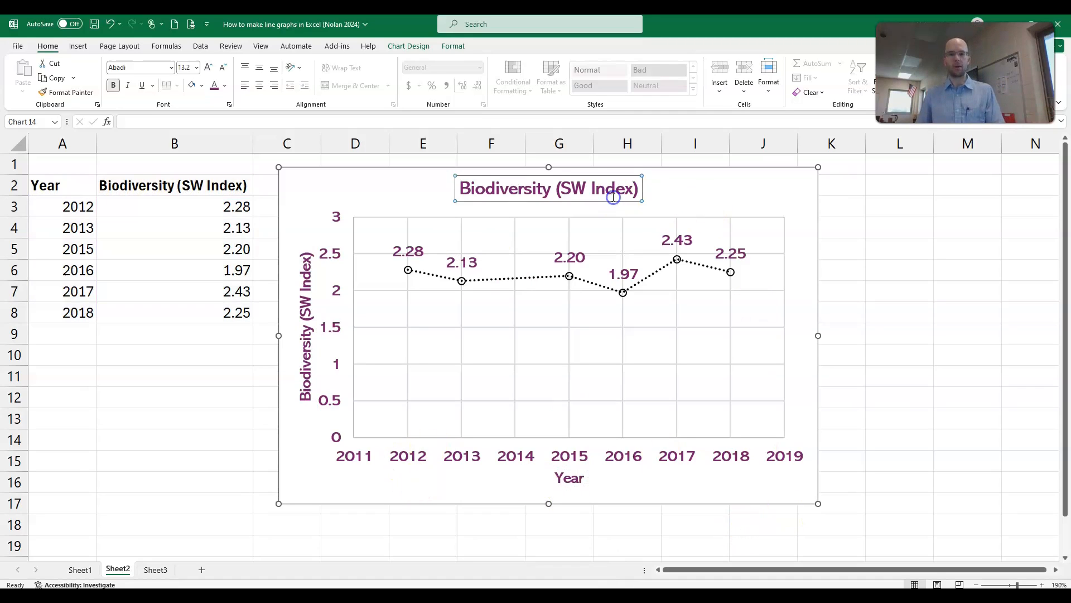
pyautogui.doubleClick(614, 198)
pyautogui.click(1055, 148)
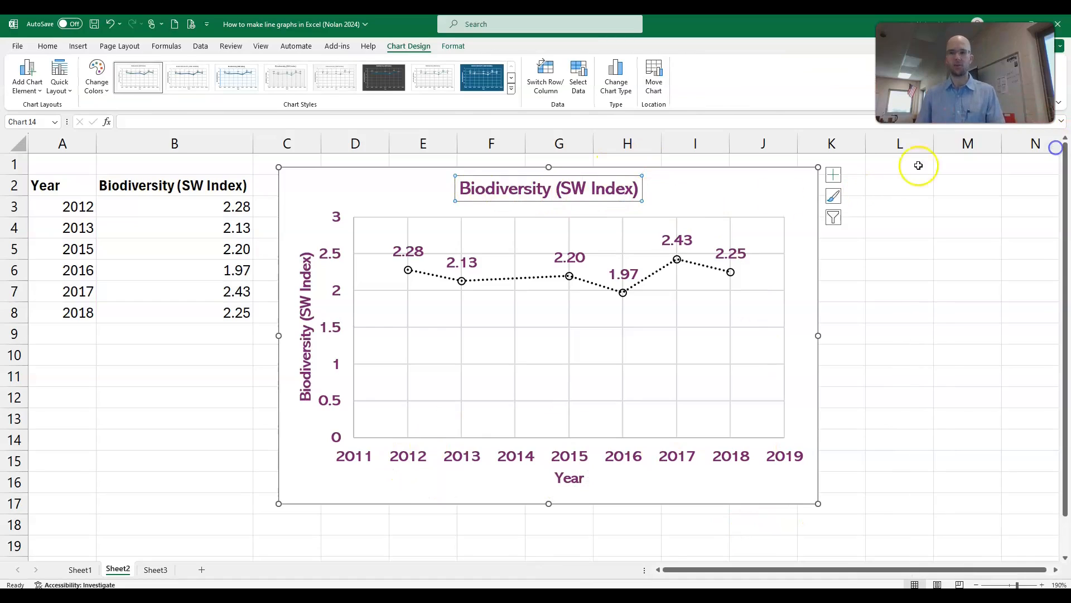
pyautogui.click(701, 168)
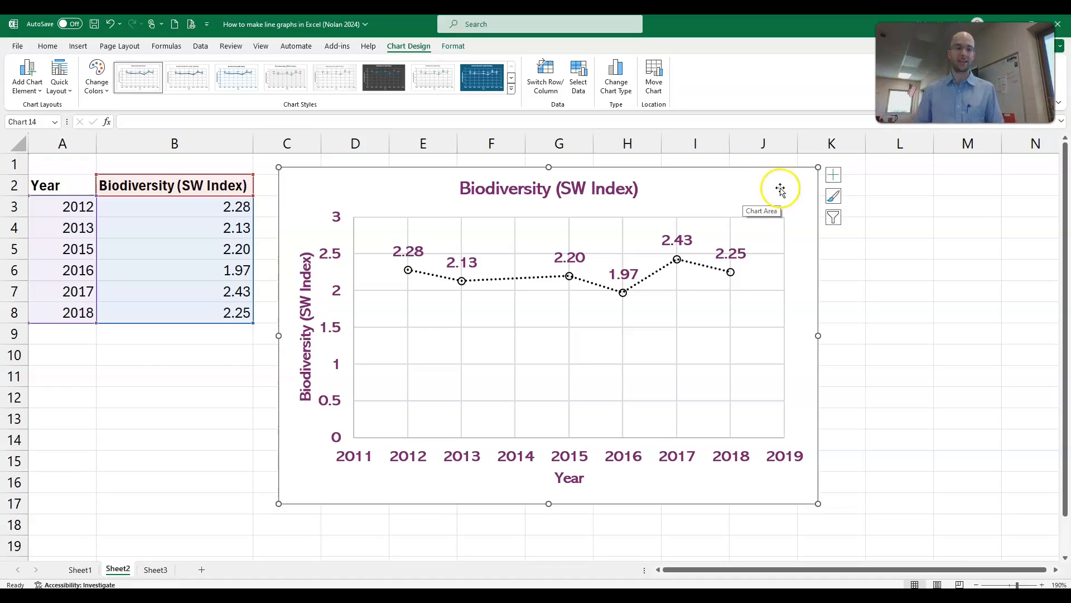
# Step: Switch to Sheet3 and select the month names January to December in column A
pyautogui.click(156, 569)
pyautogui.click(261, 272)
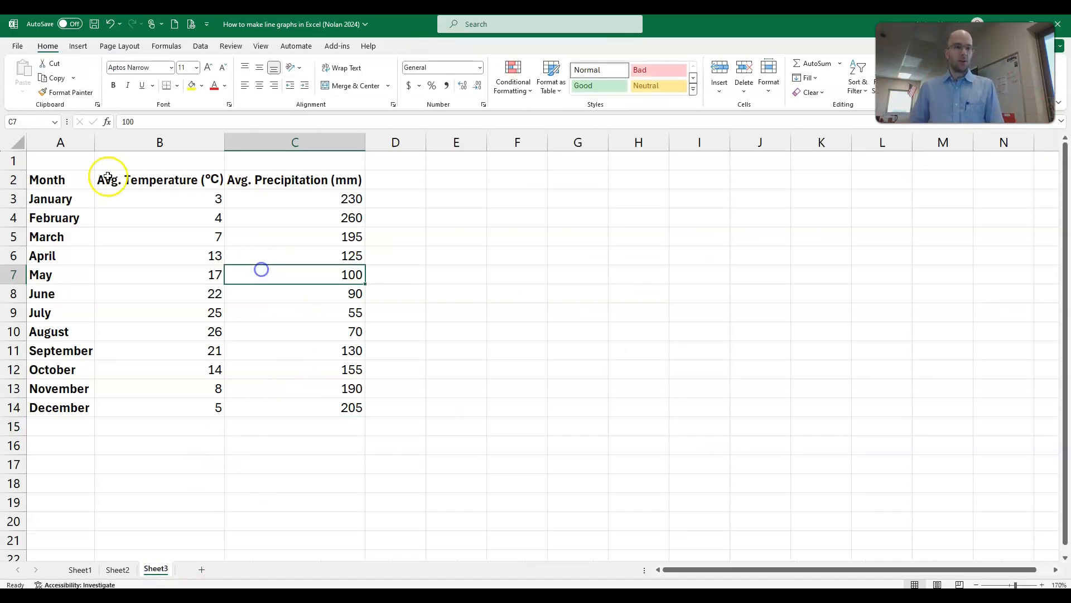
pyautogui.click(79, 181)
pyautogui.moveTo(71, 182); pyautogui.dragTo(56, 406)
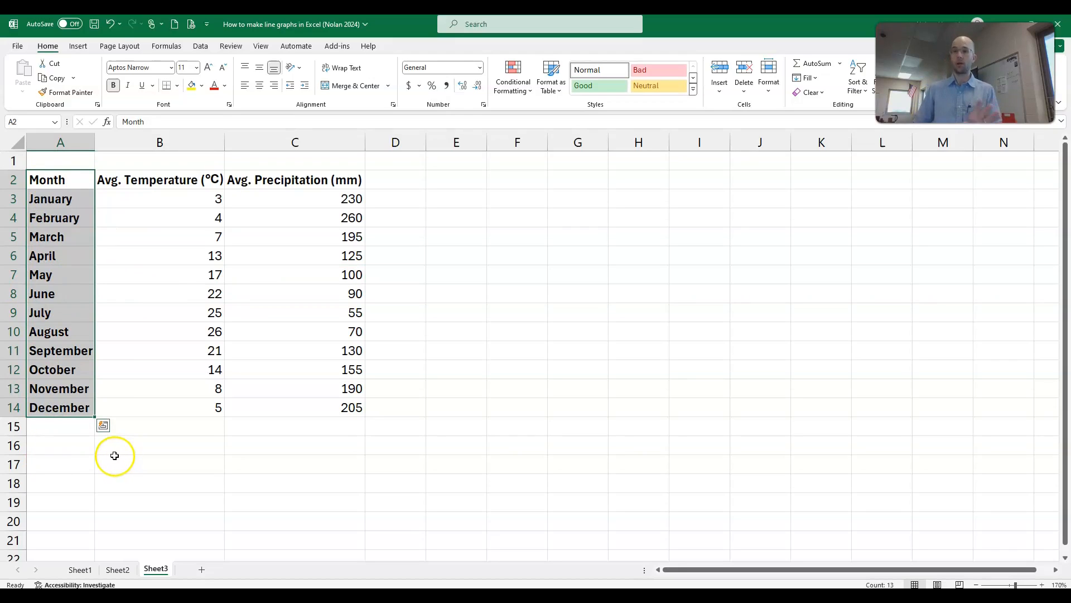
pyautogui.moveTo(53, 199); pyautogui.dragTo(91, 409)
# Step: Examine the Avg. Temperature and Avg. Precipitation columns, including the units in their headings and how their values compare across the months
pyautogui.click(238, 285)
pyautogui.moveTo(179, 185); pyautogui.dragTo(277, 409)
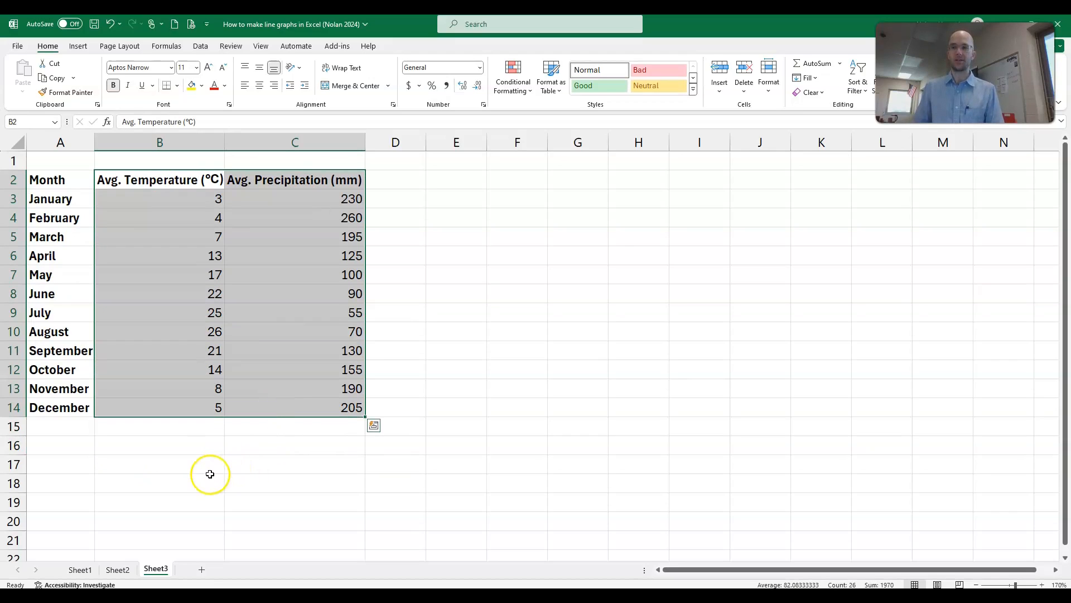
pyautogui.click(209, 472)
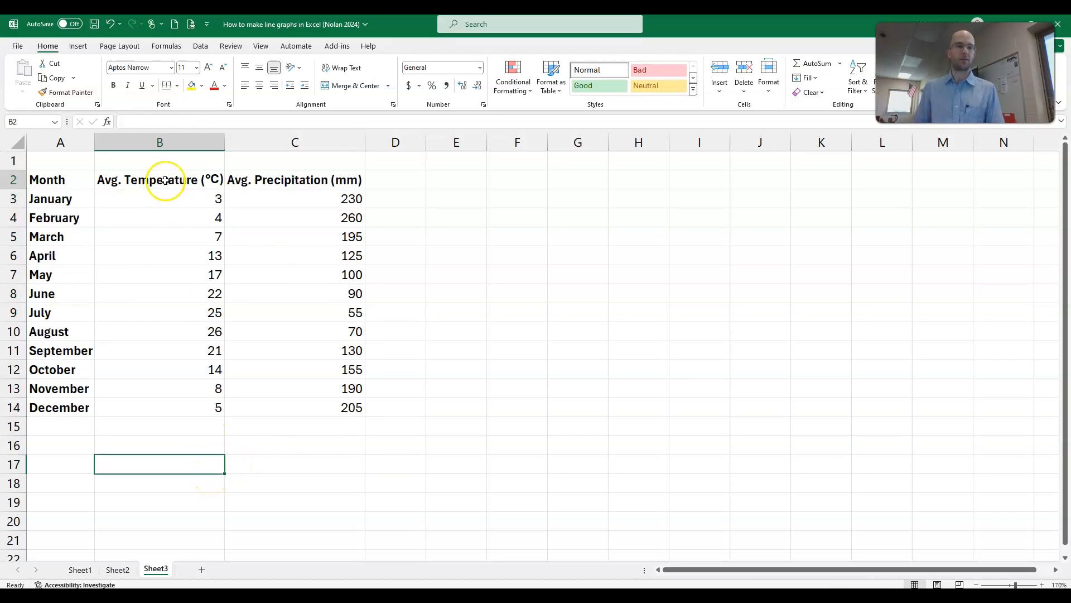
pyautogui.moveTo(163, 184); pyautogui.dragTo(184, 412)
pyautogui.keyDown('ctrl'); pyautogui.click(301, 175); pyautogui.keyUp('ctrl')
pyautogui.moveTo(300, 176); pyautogui.dragTo(328, 426)
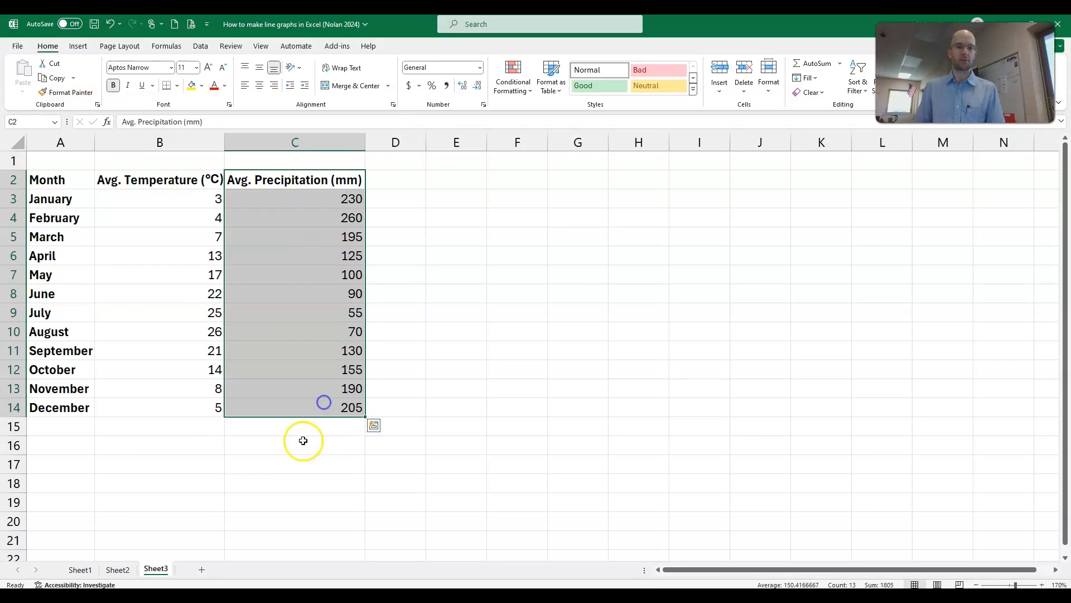
pyautogui.click(288, 431)
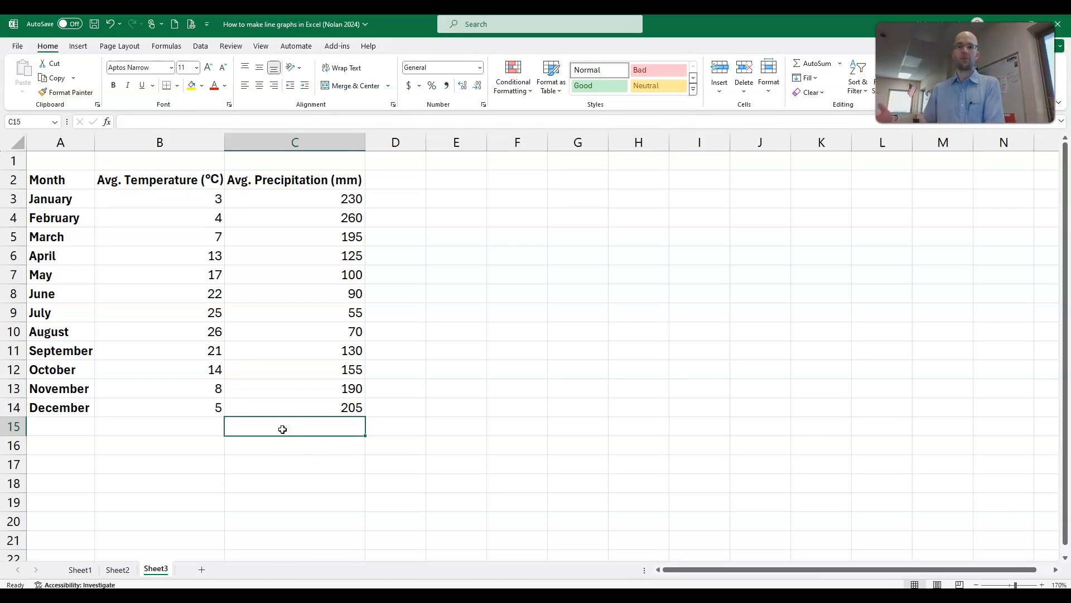
pyautogui.click(124, 199)
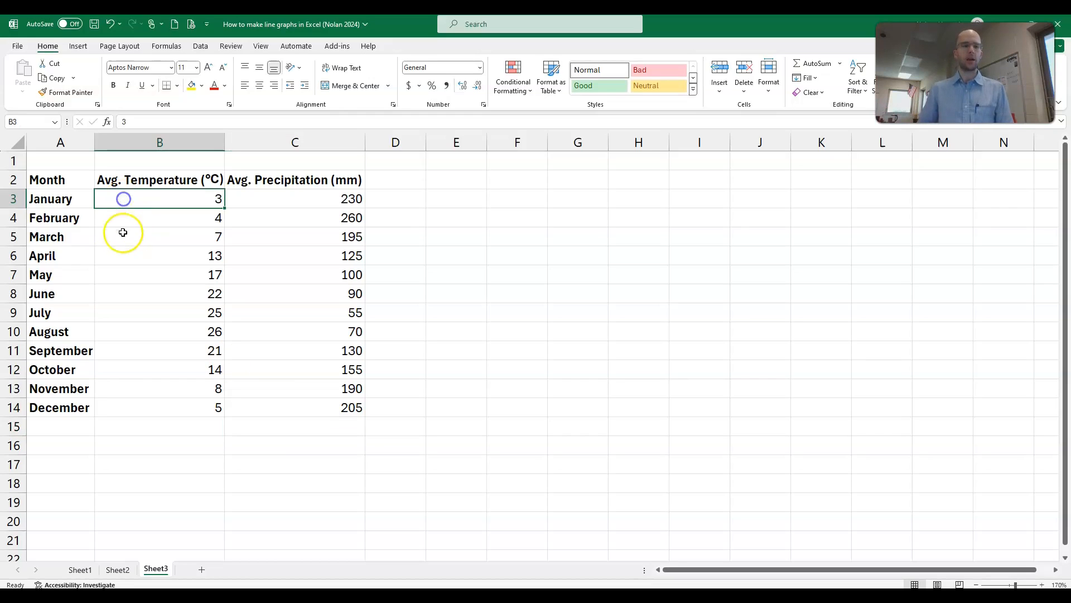
pyautogui.moveTo(74, 179); pyautogui.dragTo(305, 407)
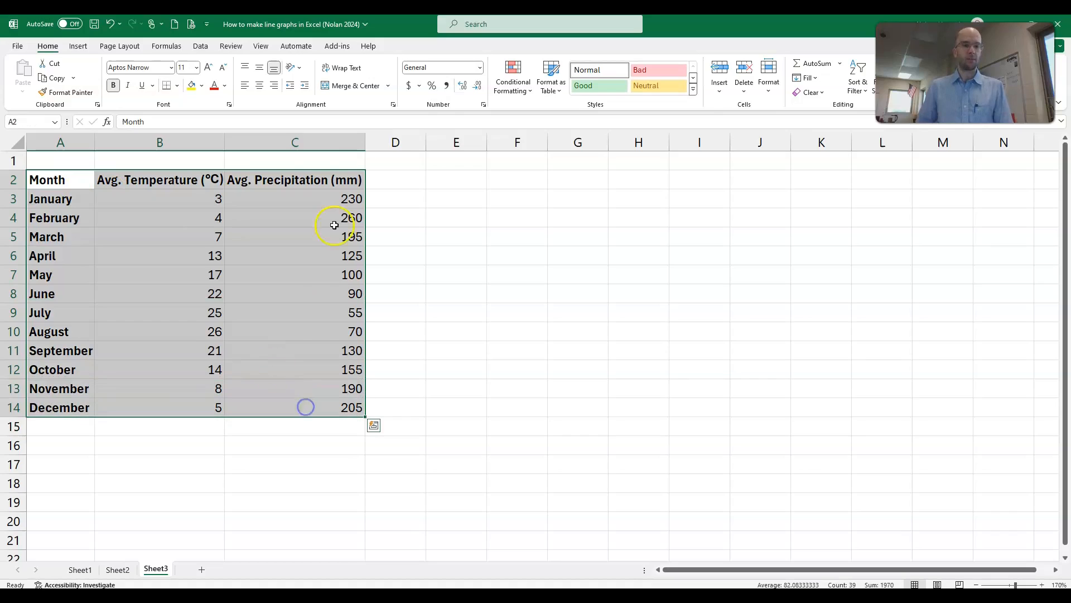
pyautogui.click(194, 231)
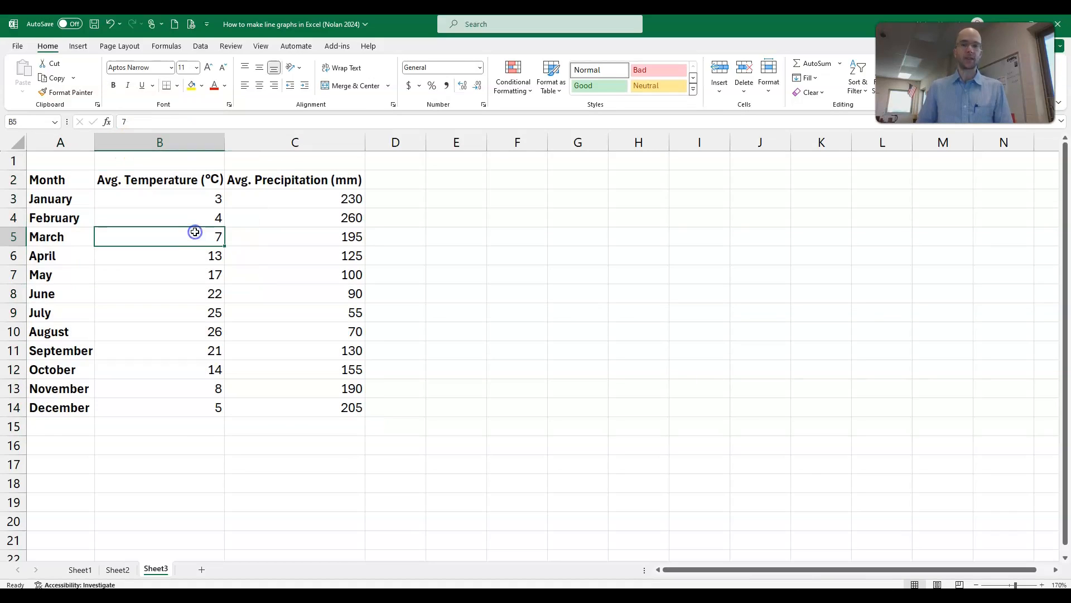
pyautogui.click(208, 185)
pyautogui.click(266, 180)
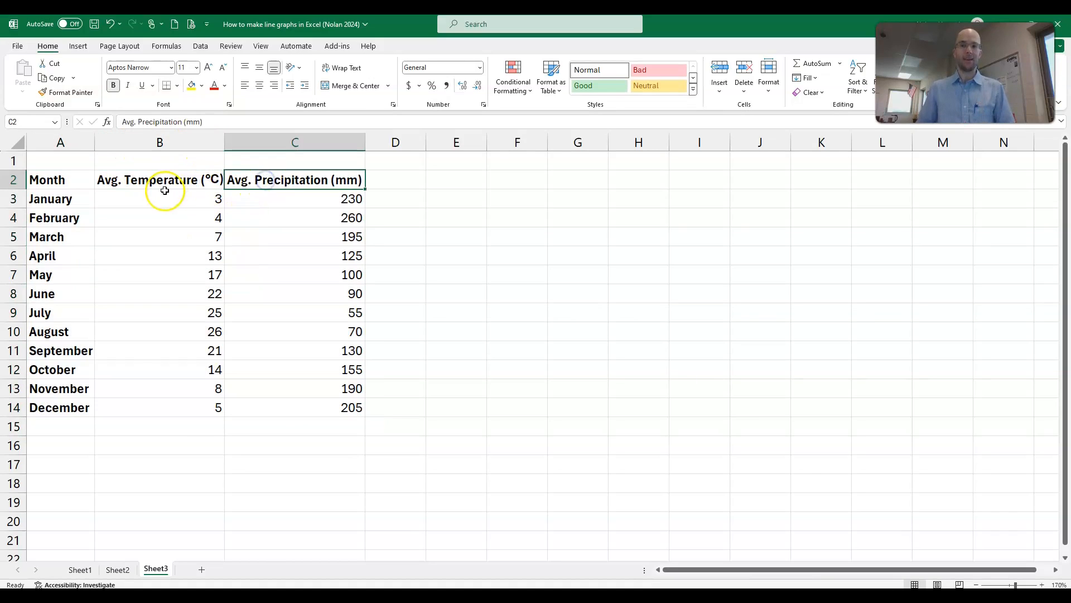
pyautogui.click(165, 191)
pyautogui.click(173, 175)
pyautogui.click(269, 177)
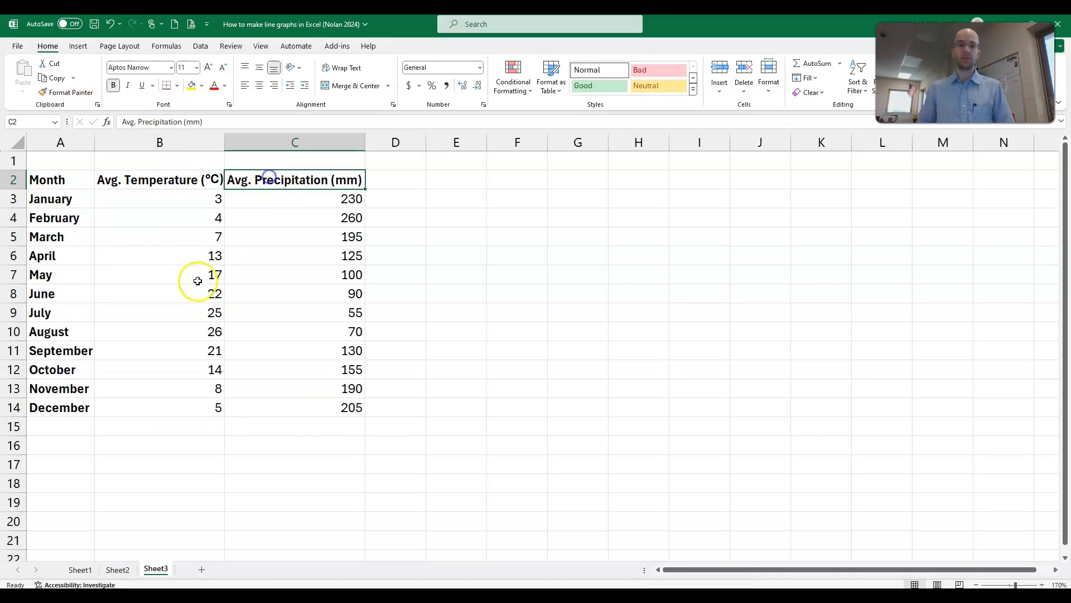
pyautogui.click(174, 294)
pyautogui.click(313, 330)
pyautogui.click(210, 358)
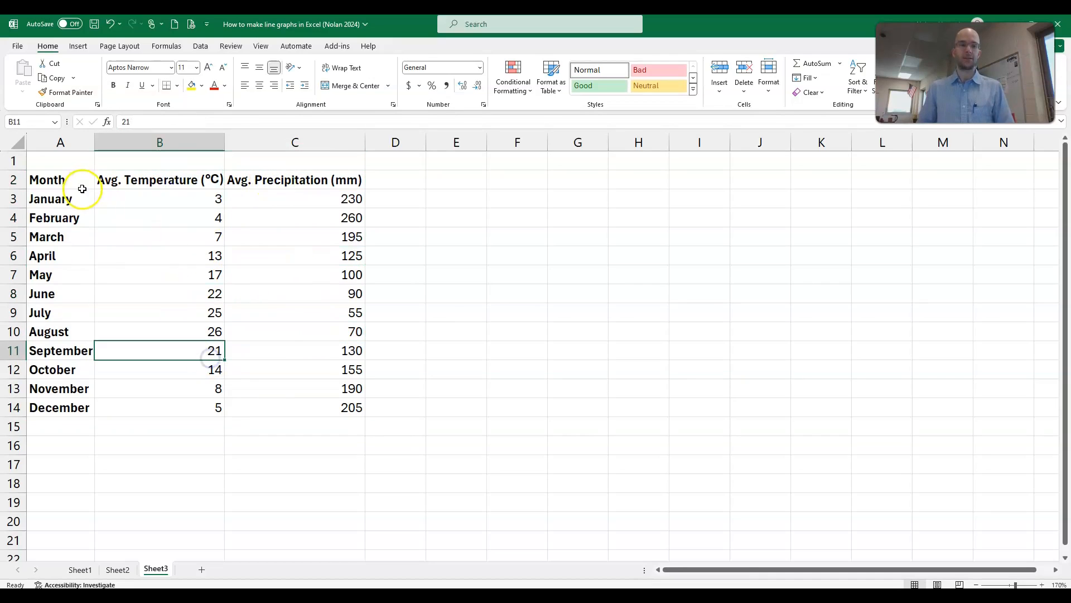
# Step: Insert a basic 2-D line chart from A2:C14 and move it beside the data table
pyautogui.moveTo(65, 178); pyautogui.dragTo(330, 416)
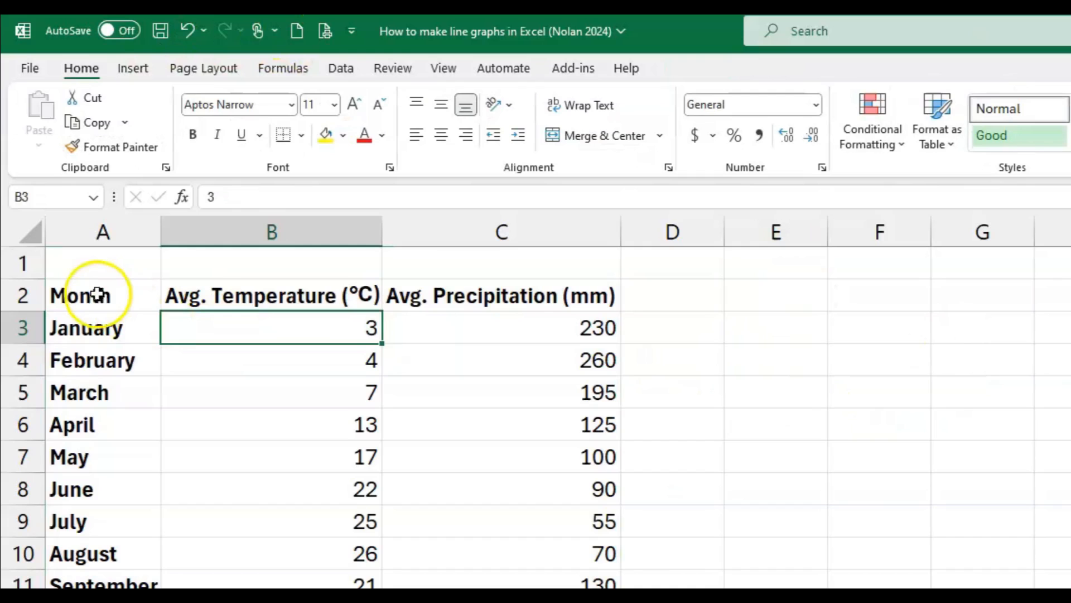
pyautogui.moveTo(56, 179); pyautogui.dragTo(299, 369)
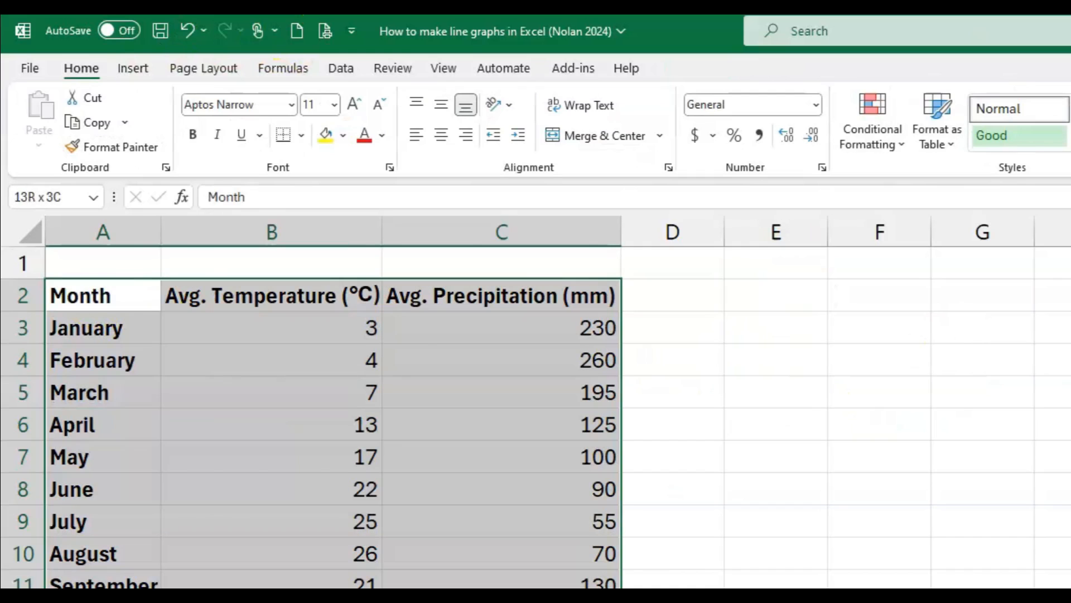
pyautogui.moveTo(491, 586); pyautogui.dragTo(491, 587)
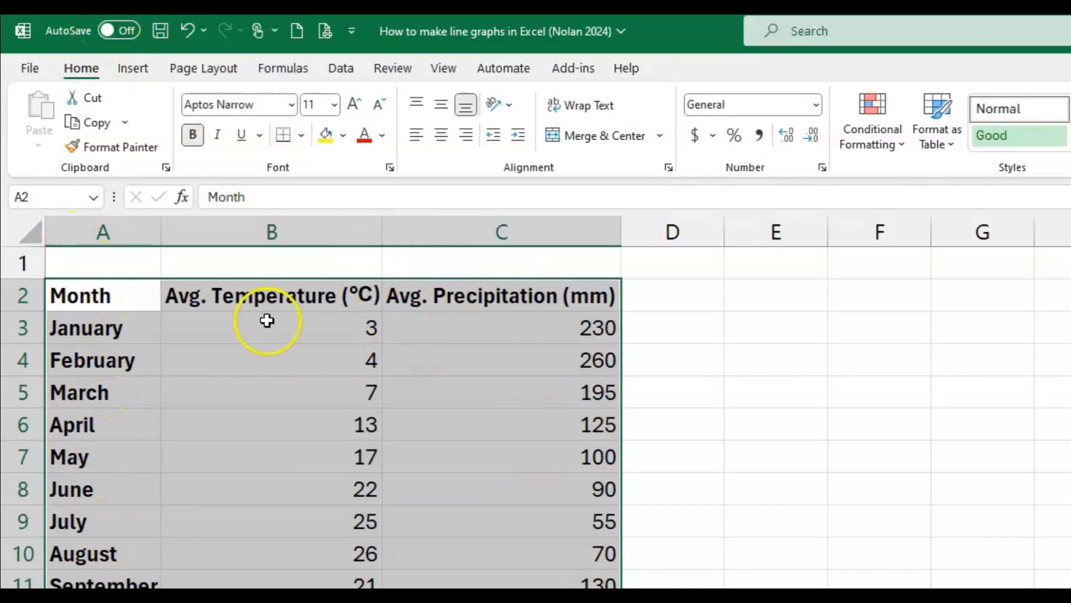
pyautogui.click(136, 77)
pyautogui.click(622, 123)
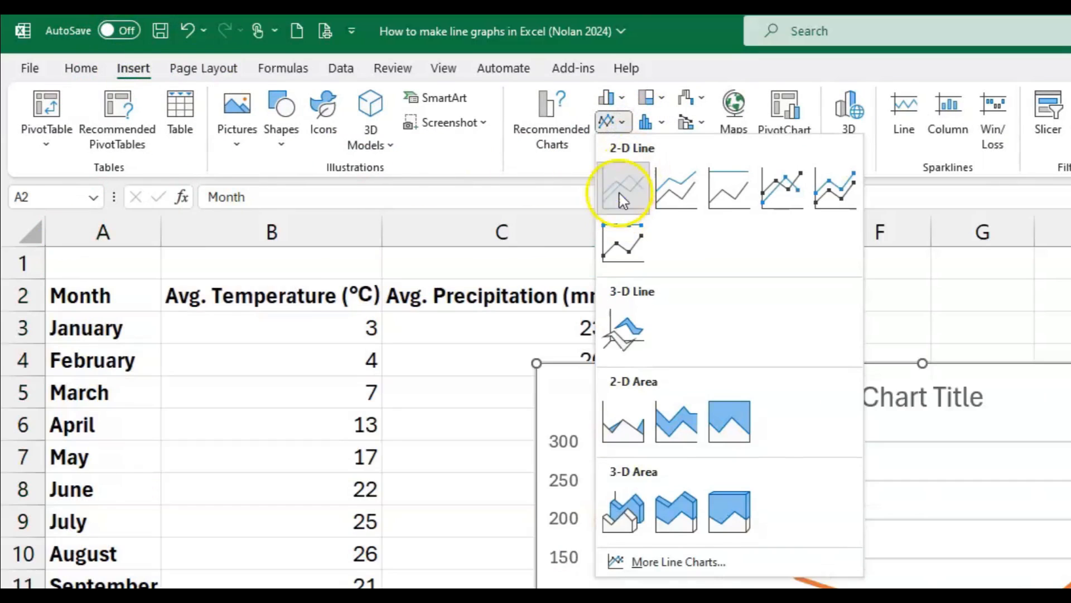
pyautogui.click(620, 190)
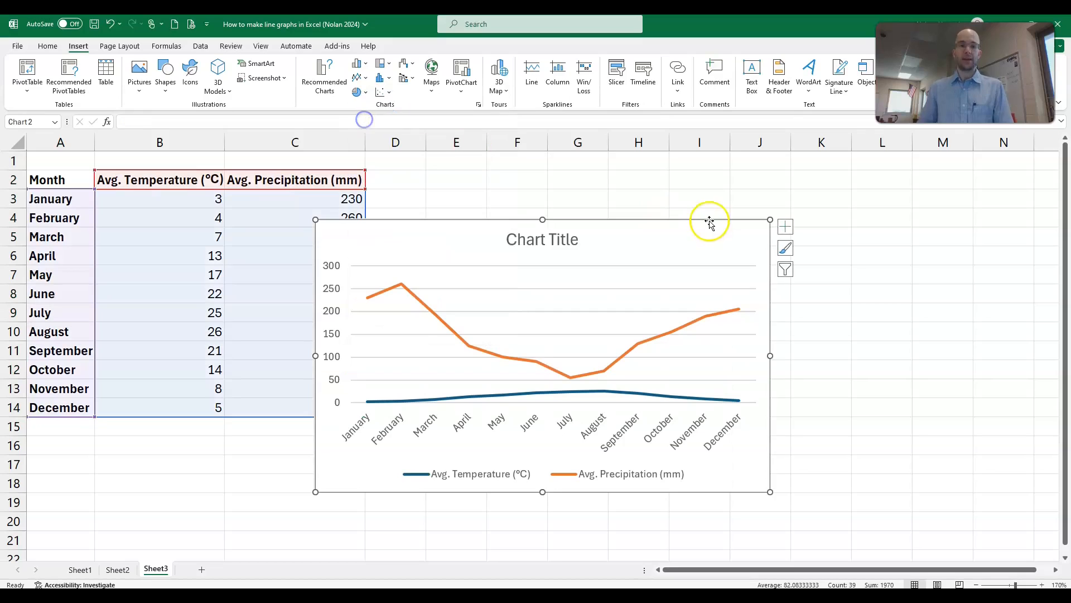
pyautogui.moveTo(641, 232); pyautogui.dragTo(725, 187)
# Step: Delete the line chart of monthly temperature and precipitation
pyautogui.click(260, 464)
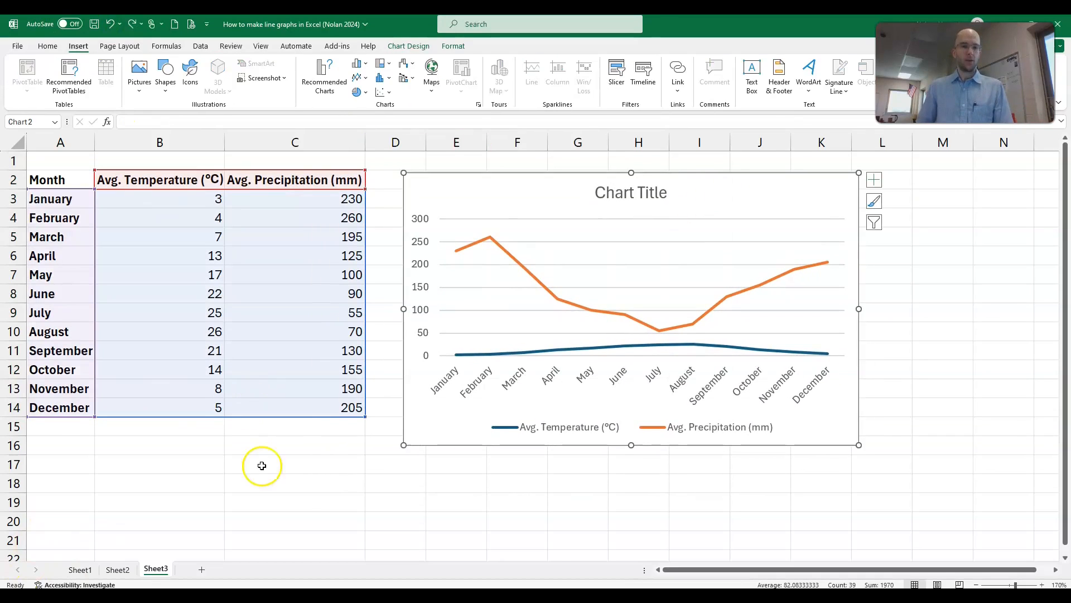
pyautogui.click(364, 78)
pyautogui.click(296, 303)
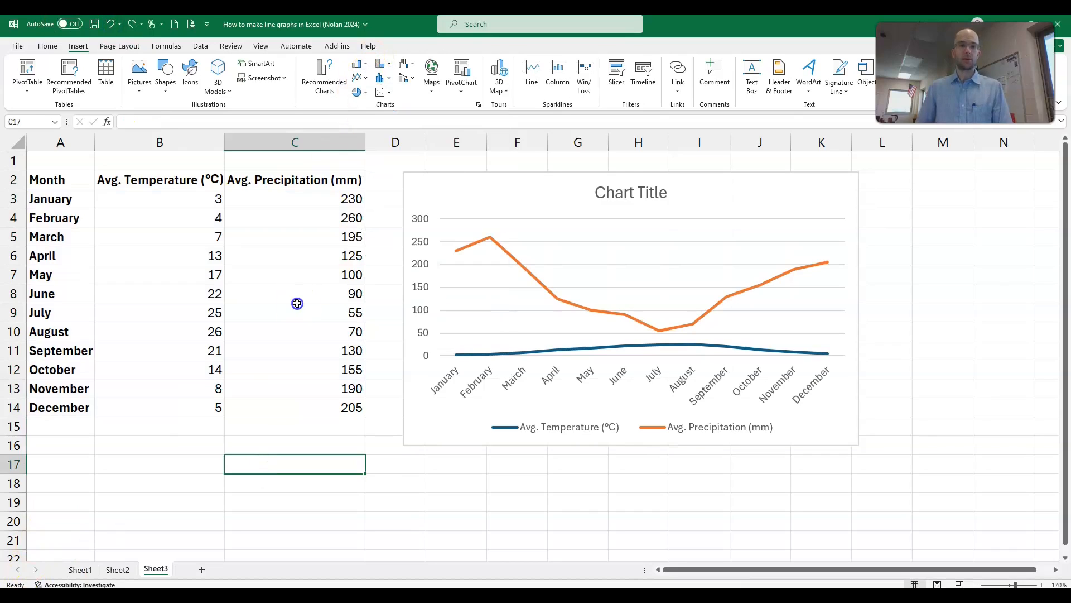
pyautogui.click(478, 182)
pyautogui.press('Delete')
# Step: Try a scatter chart with smooth lines and markers for A2:C14, then delete it
pyautogui.moveTo(72, 181); pyautogui.dragTo(313, 416)
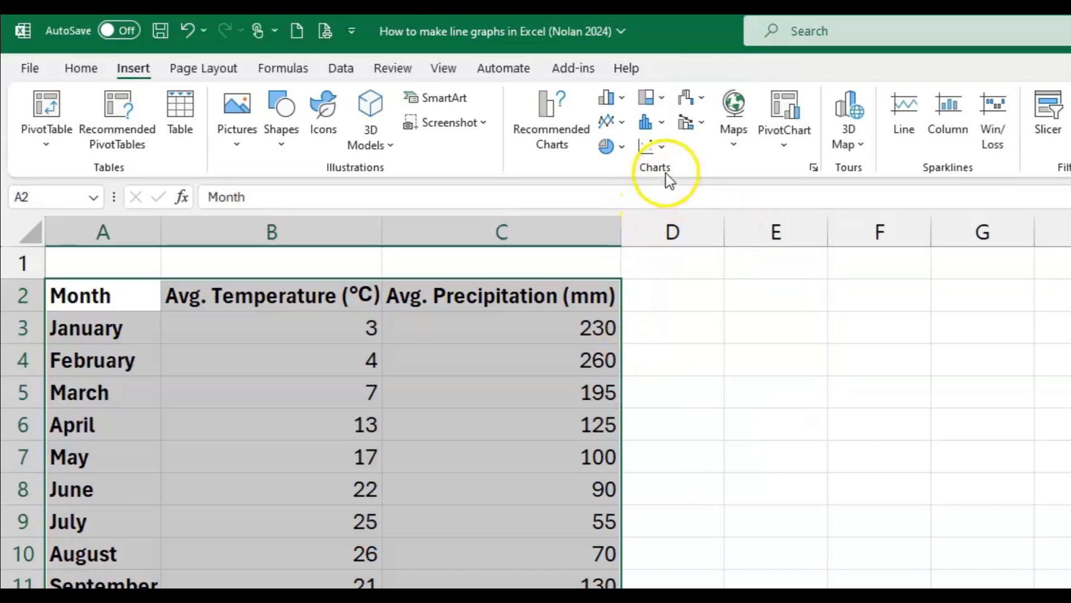
pyautogui.click(653, 146)
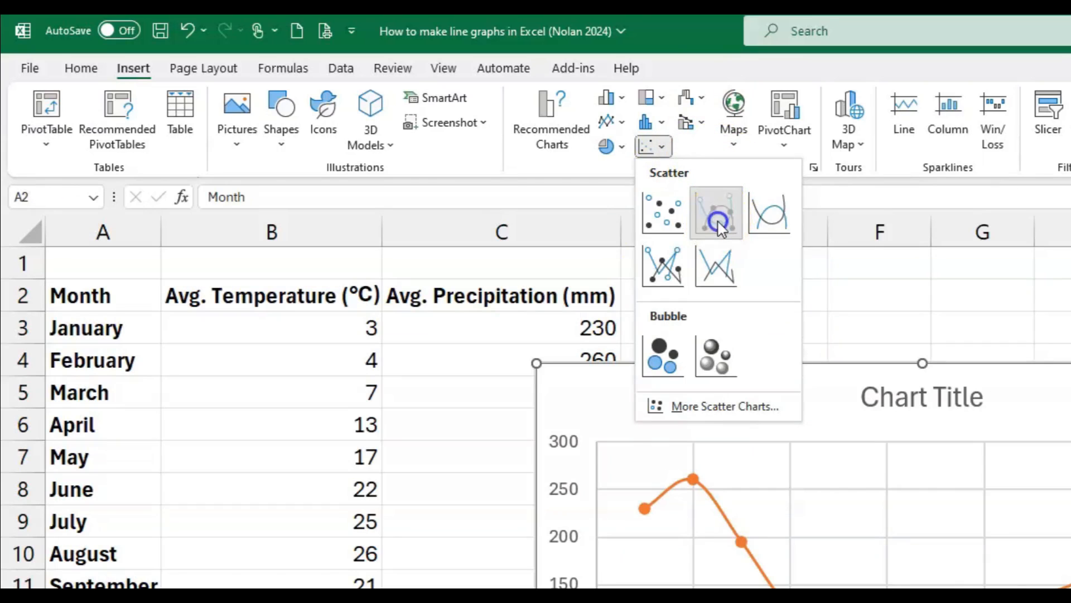
pyautogui.click(717, 215)
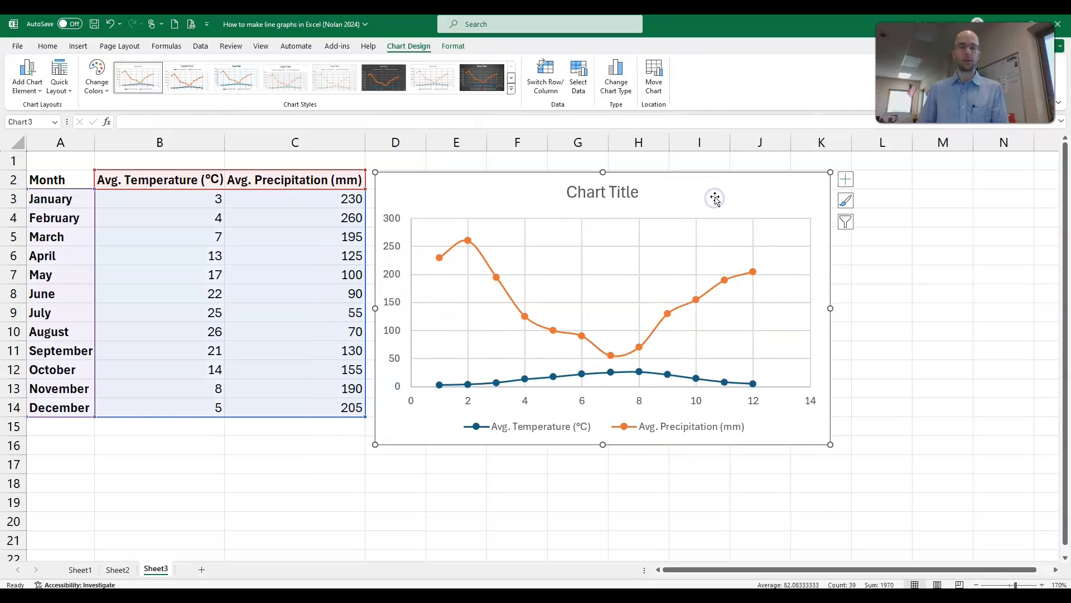
pyautogui.press('Delete')
# Step: Create a 2-D line chart of temperature and precipitation by month from A2:C14 and place it beside the table
pyautogui.moveTo(44, 179); pyautogui.dragTo(304, 409)
pyautogui.click(78, 46)
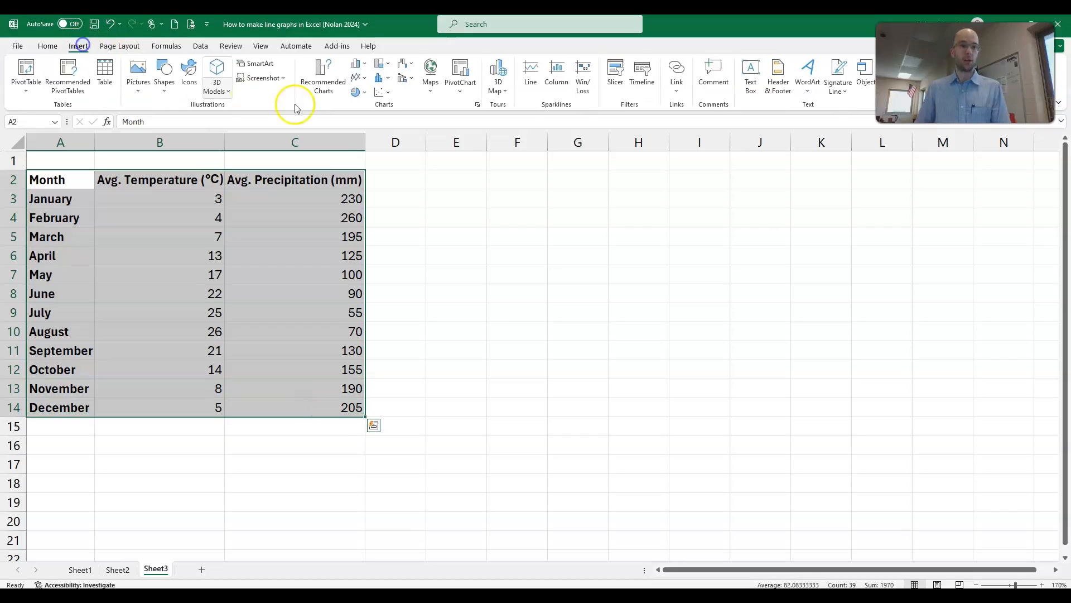
pyautogui.click(357, 76)
pyautogui.click(379, 117)
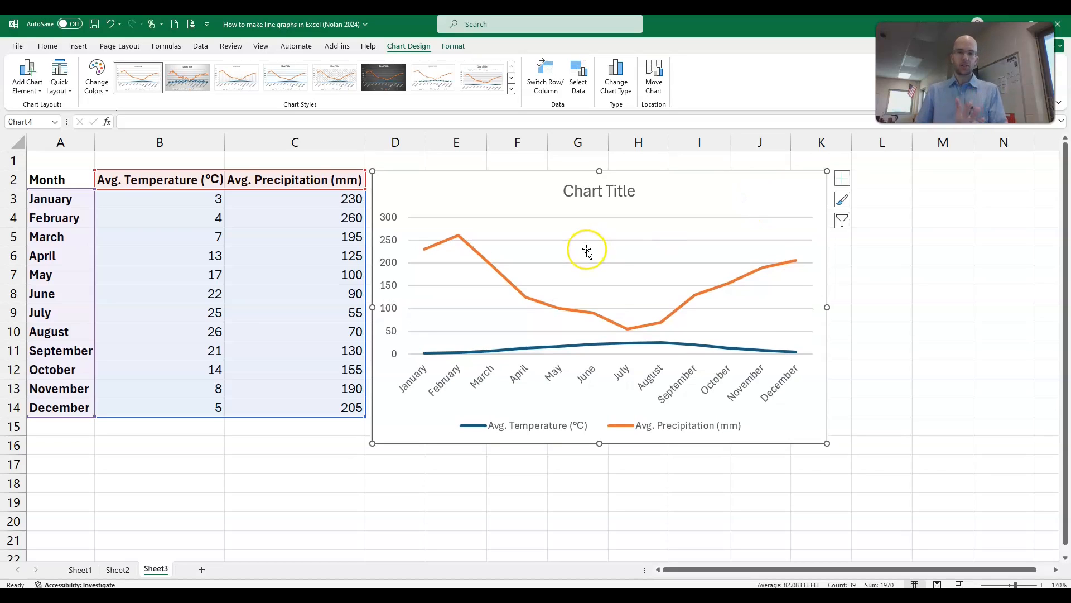
# Step: Add axis titles to the monthly line chart
pyautogui.click(842, 178)
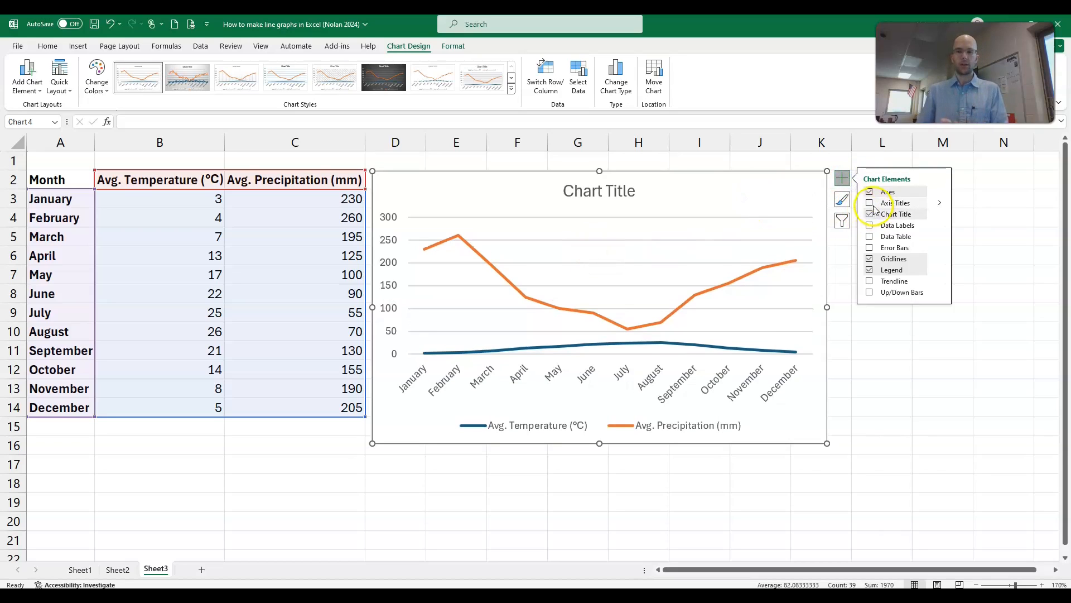
pyautogui.click(869, 203)
pyautogui.click(560, 202)
pyautogui.click(485, 394)
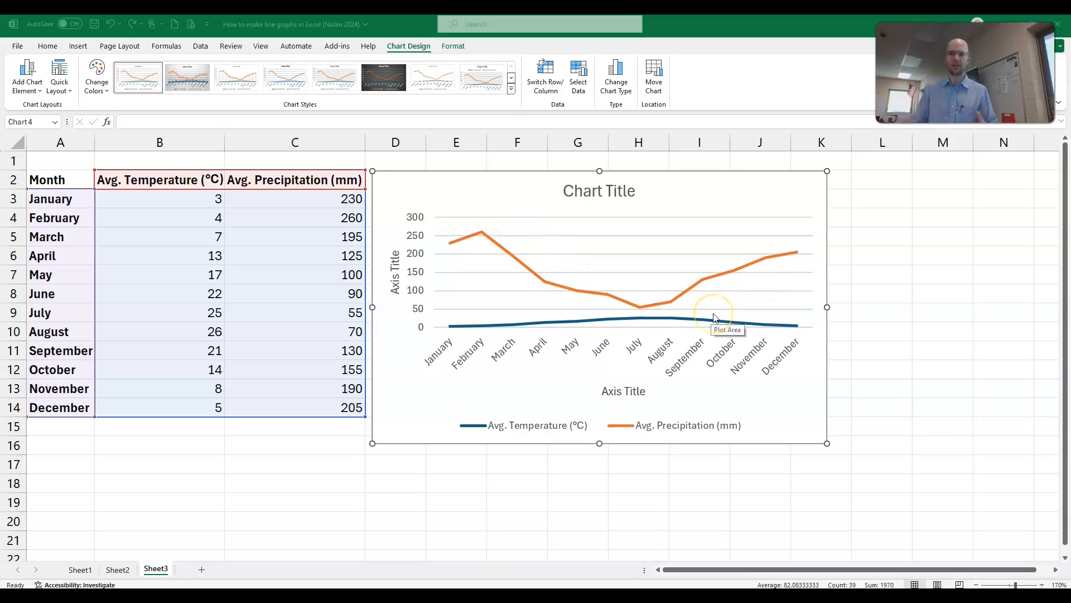
pyautogui.moveTo(162, 198); pyautogui.dragTo(194, 394)
pyautogui.moveTo(338, 207); pyautogui.dragTo(333, 388)
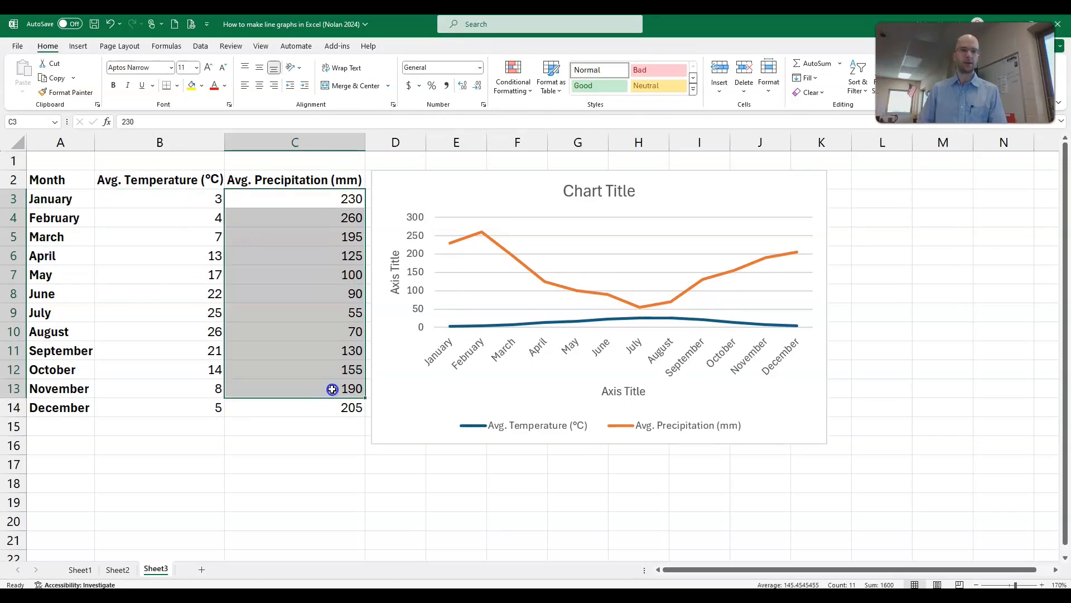
pyautogui.click(304, 425)
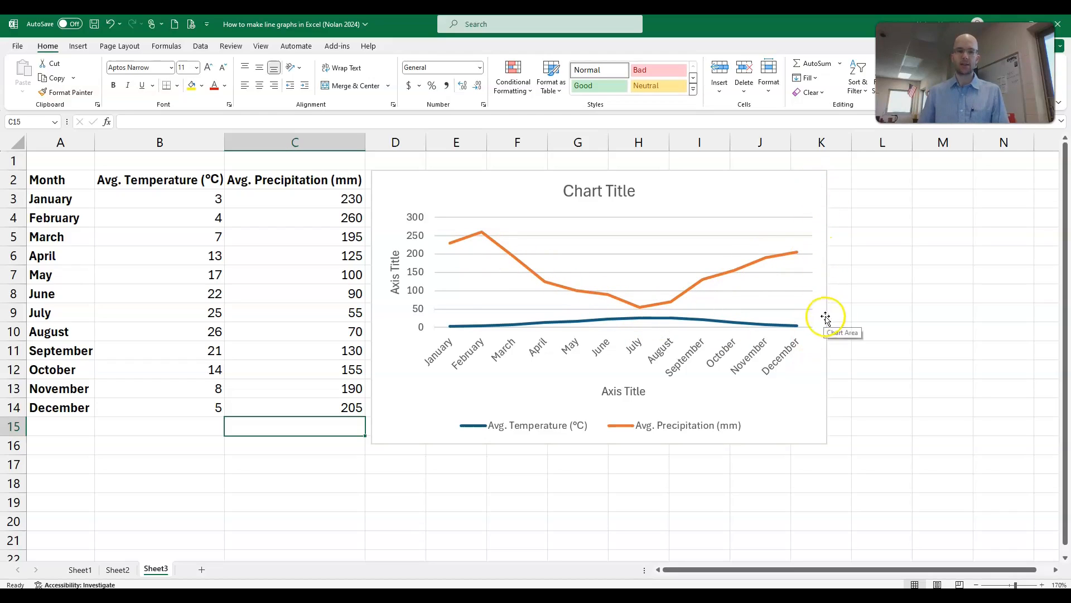
# Step: Plot the Avg. Precipitation (mm) series on a secondary axis, keeping both series as Line in a custom combination chart
pyautogui.rightClick(699, 289)
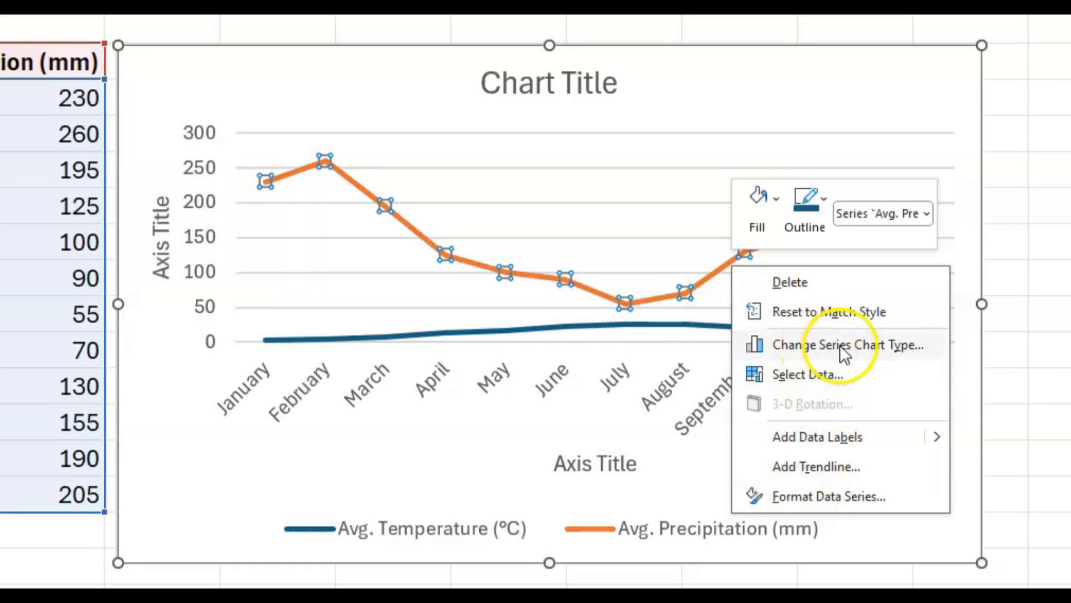
pyautogui.click(835, 345)
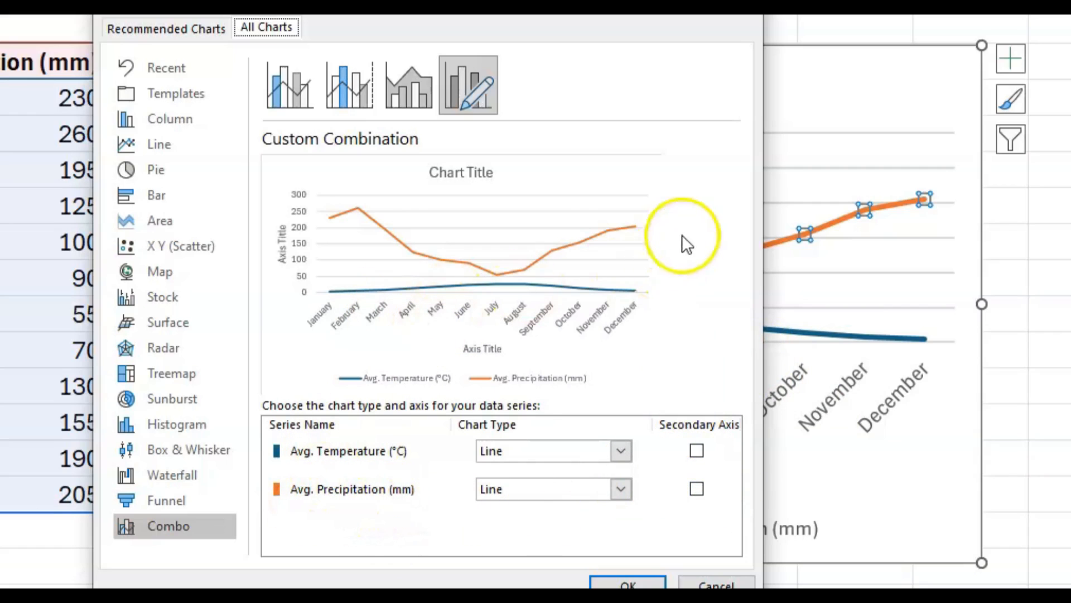
pyautogui.click(696, 489)
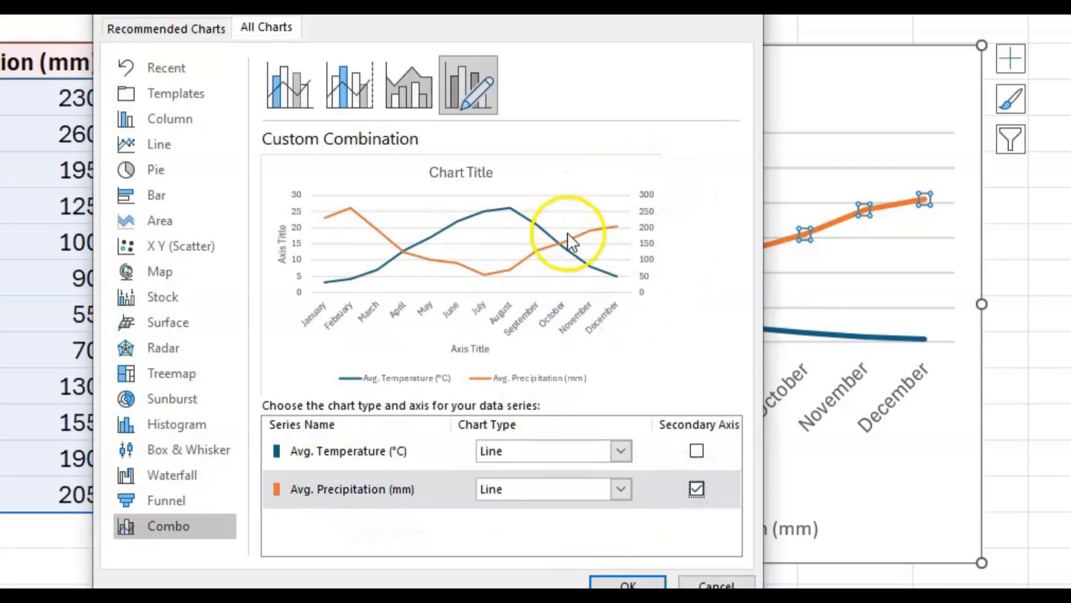
pyautogui.click(627, 581)
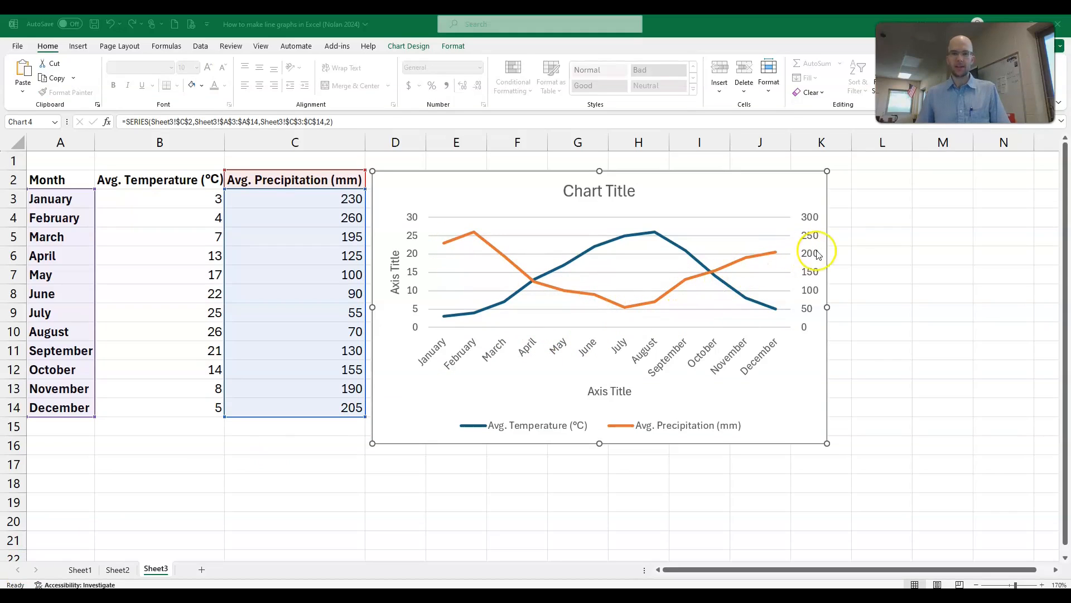
# Step: Open the editing options for the Avg. Precipitation (mm) line in the chart
pyautogui.click(738, 262)
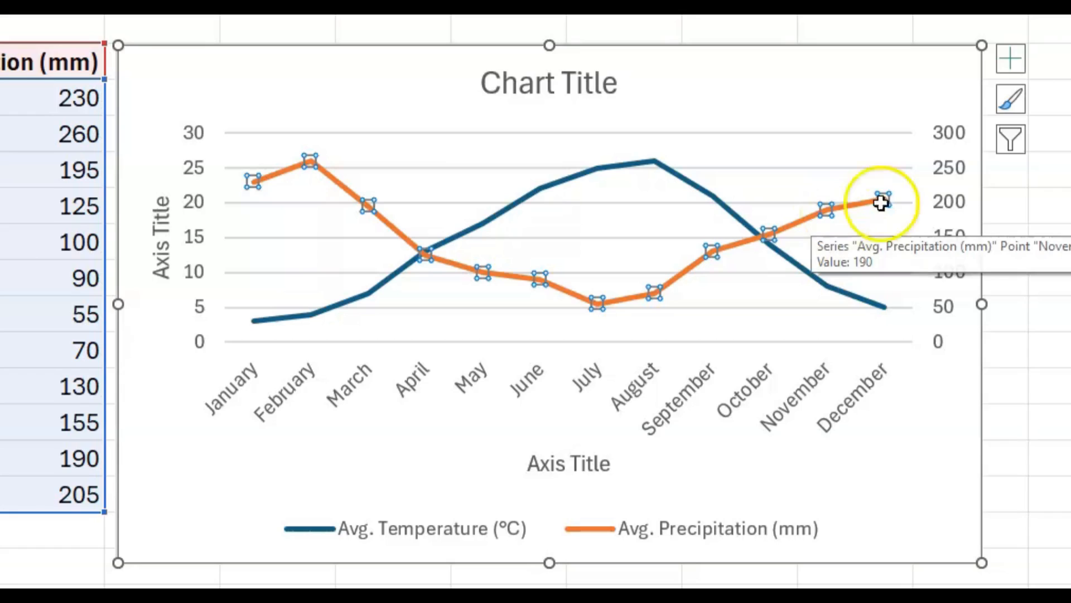
pyautogui.rightClick(806, 223)
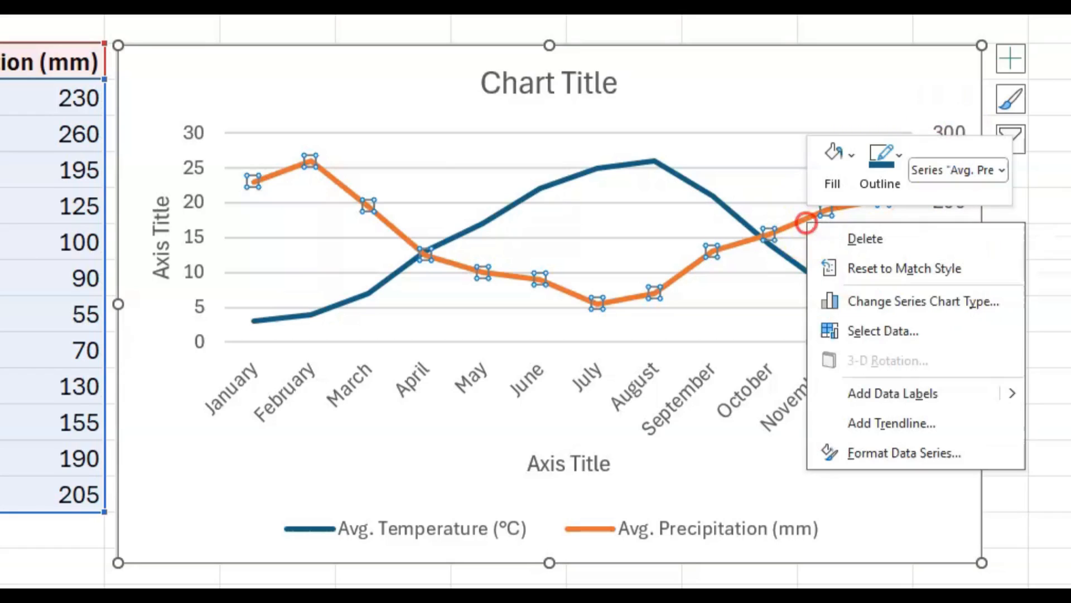